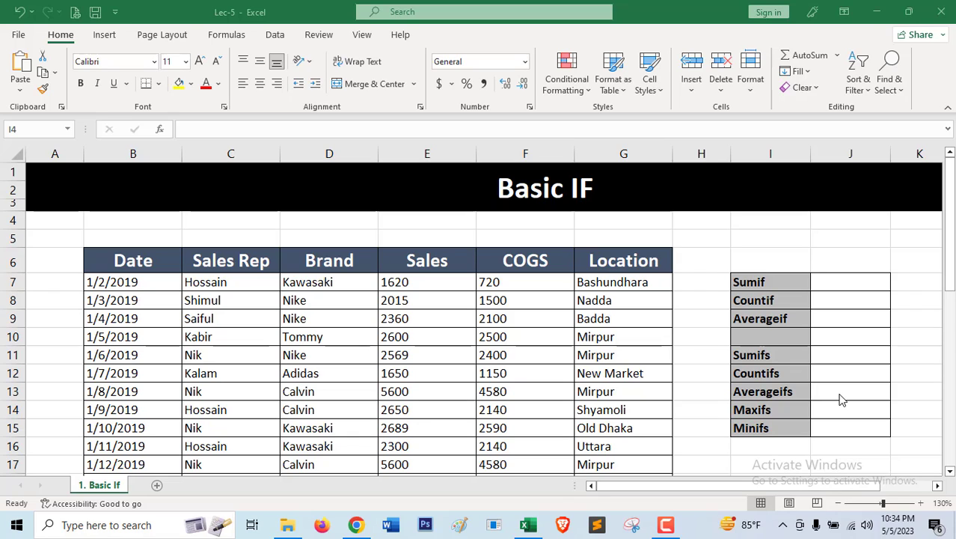
Look through the function labels in column I, from Countif and Averageif down to Minifs.
left_click(774, 298)
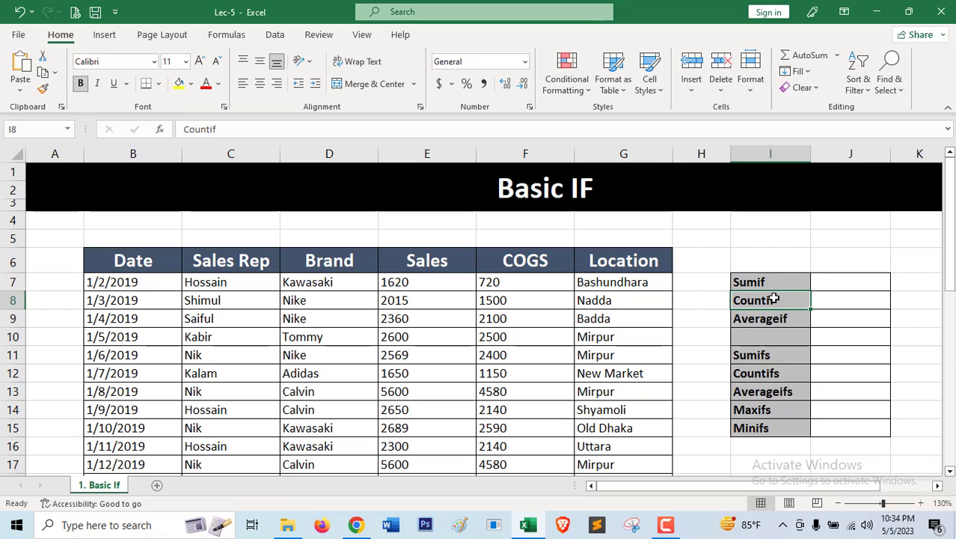
left_click(787, 322)
left_click(776, 357)
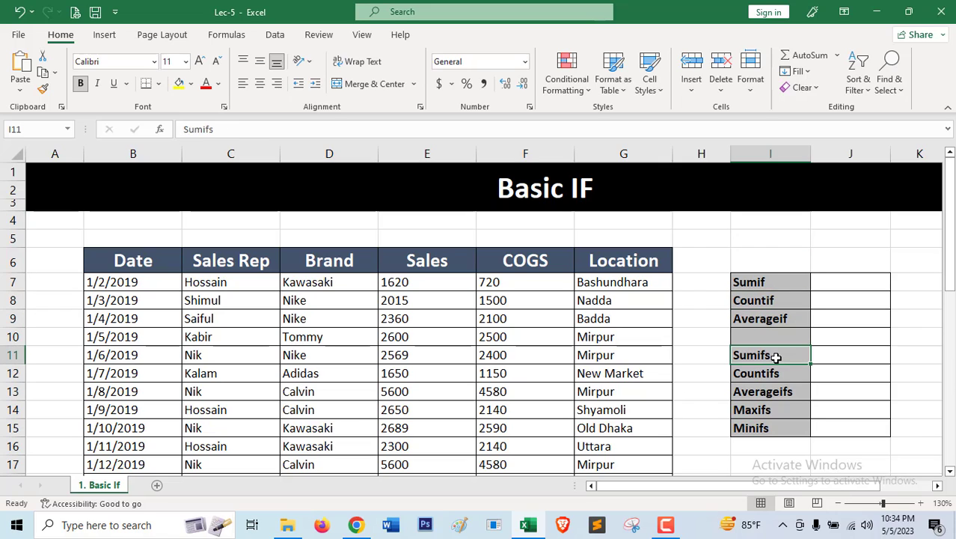
left_click(782, 374)
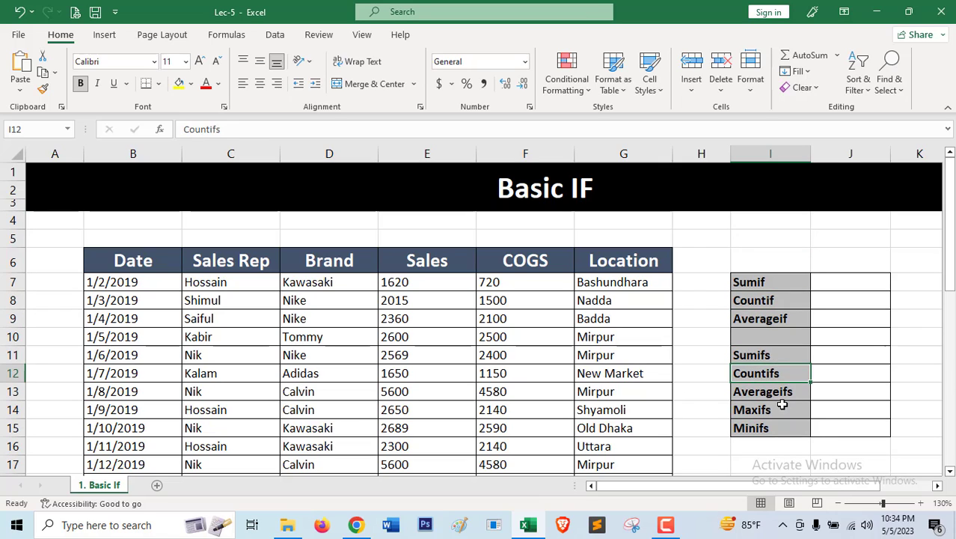
left_click(783, 391)
left_click(783, 411)
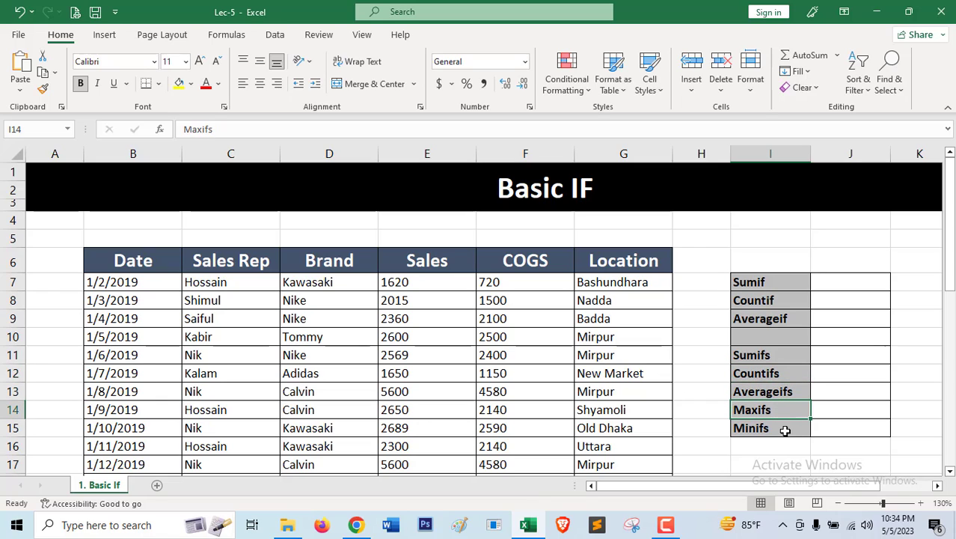
left_click(784, 431)
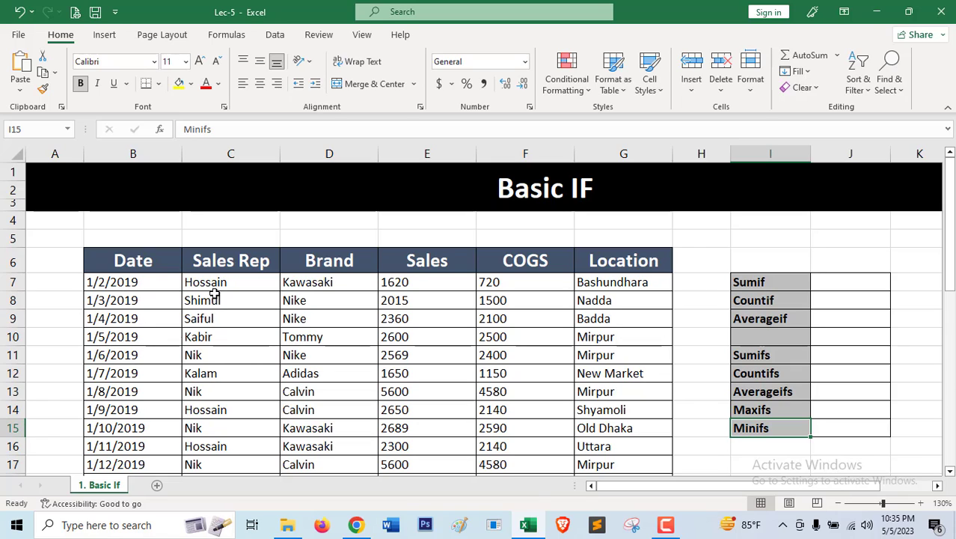
Examine the Sales Rep, Brand, Sales and COGS columns of the sales table, including the Kawasaki entries under Brand.
left_click_drag(215, 285, 213, 373)
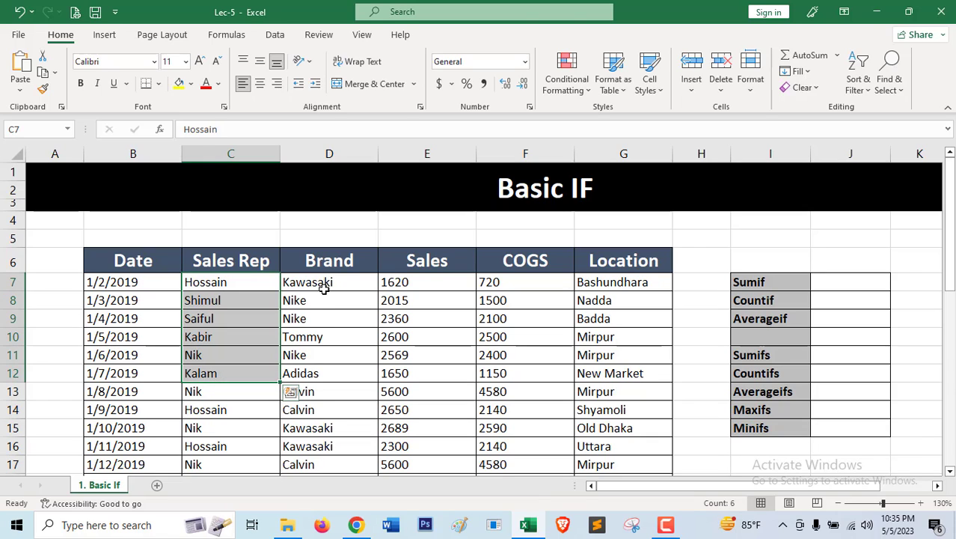
left_click_drag(318, 288, 317, 386)
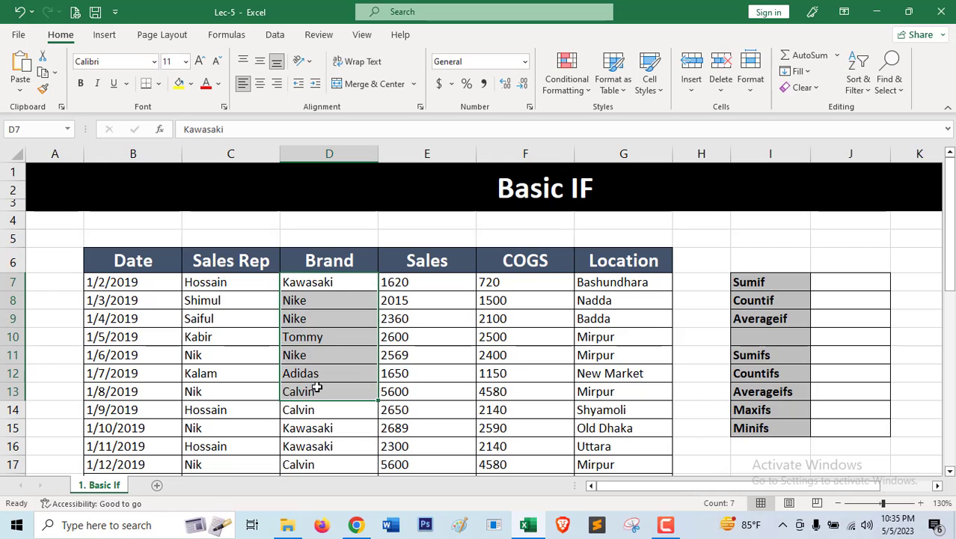
left_click_drag(421, 282, 425, 373)
left_click(495, 338)
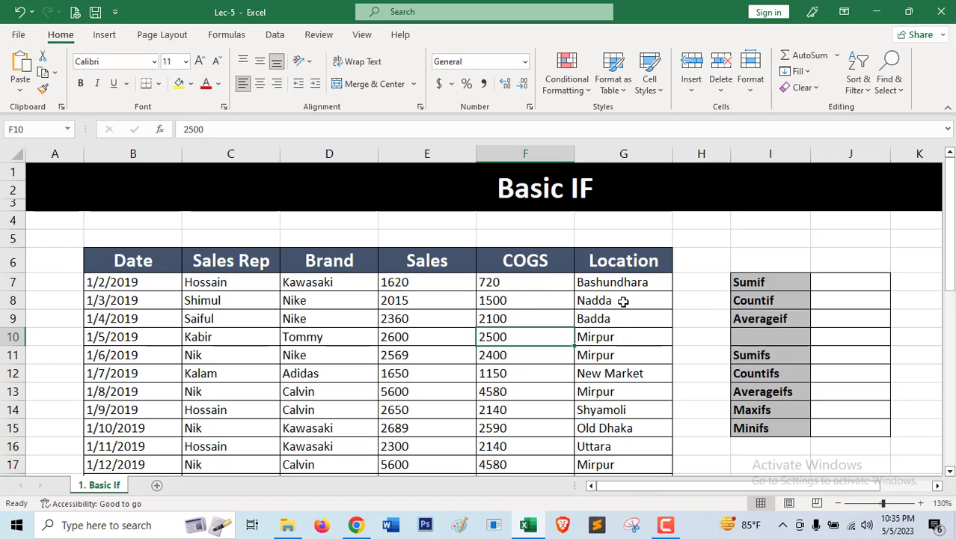
scroll(322, 333, "down", 6)
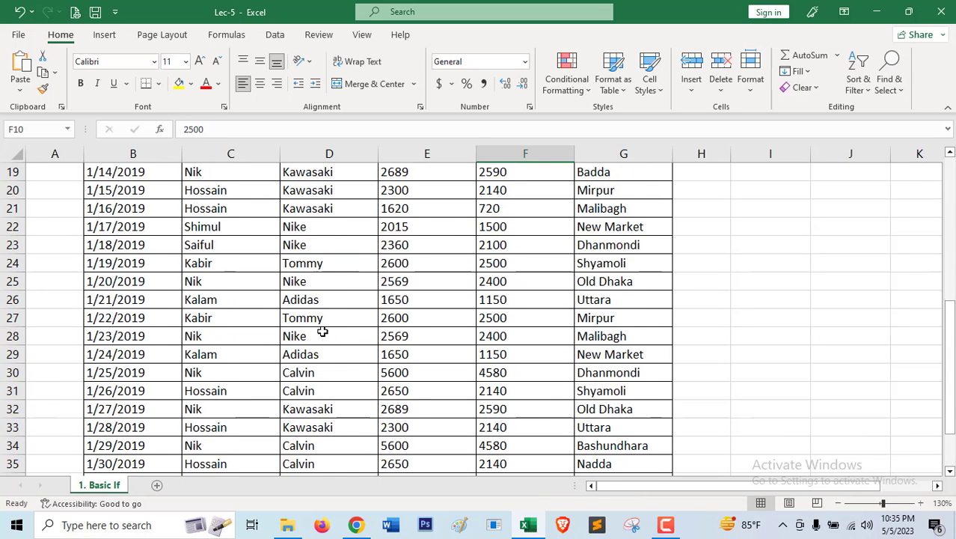
scroll(322, 333, "up", 6)
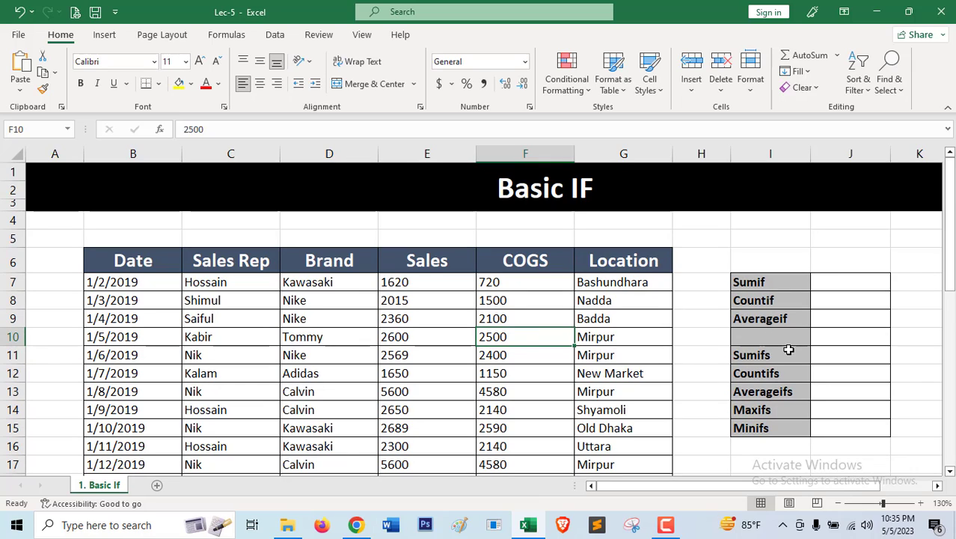
left_click(835, 282)
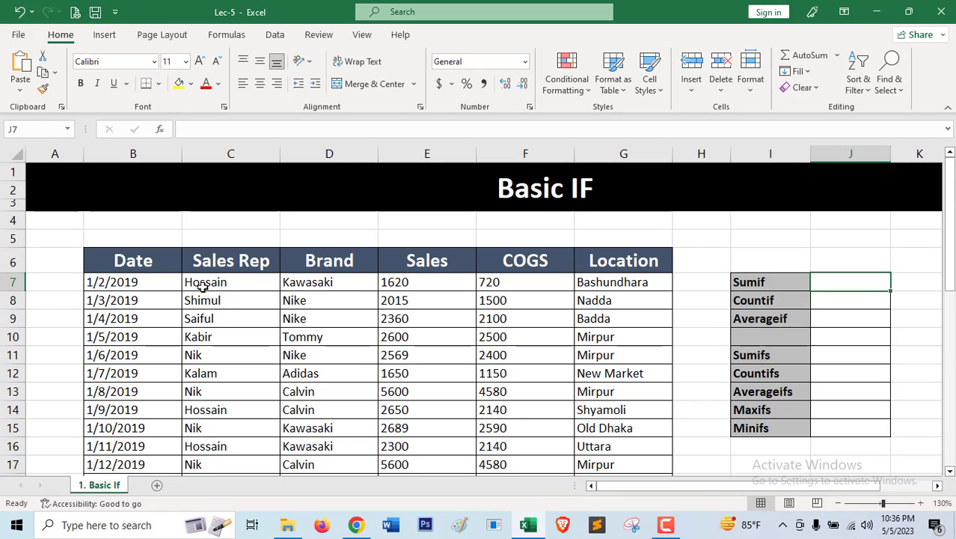
left_click_drag(202, 287, 213, 384)
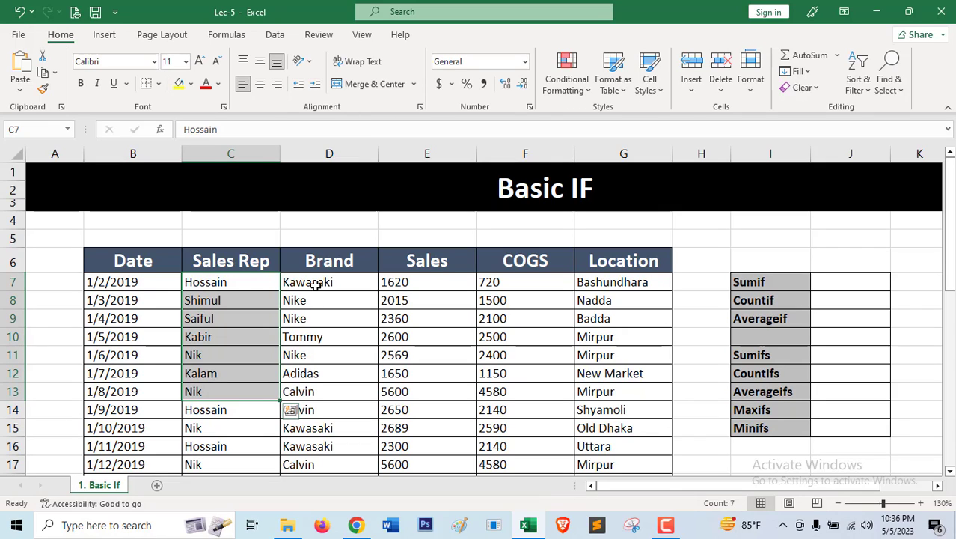
left_click_drag(316, 282, 316, 380)
left_click_drag(407, 285, 408, 383)
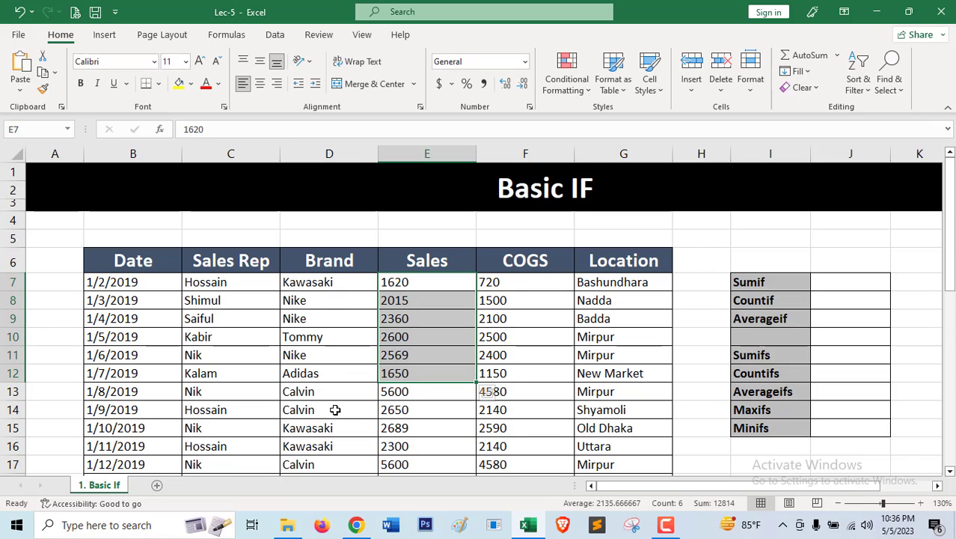
left_click(312, 284)
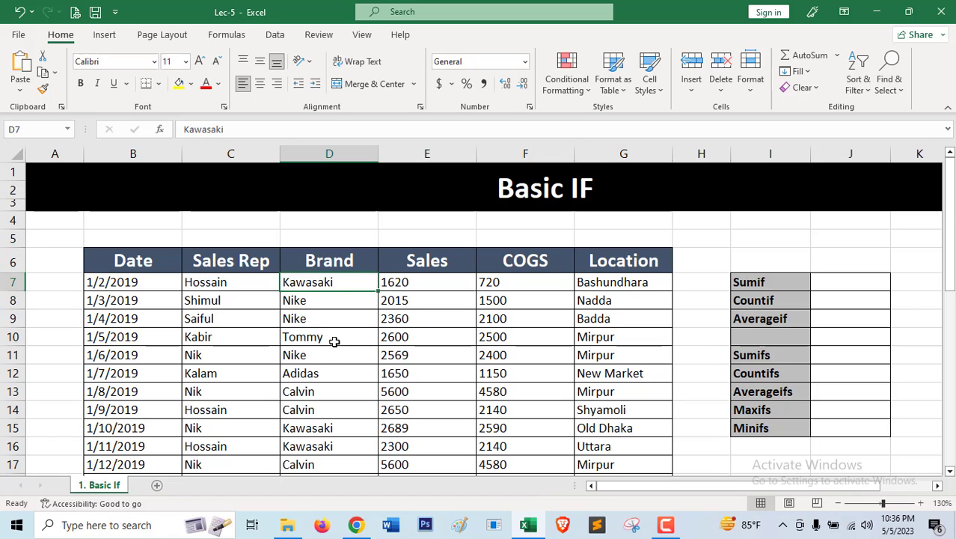
scroll(328, 423, "down", 1)
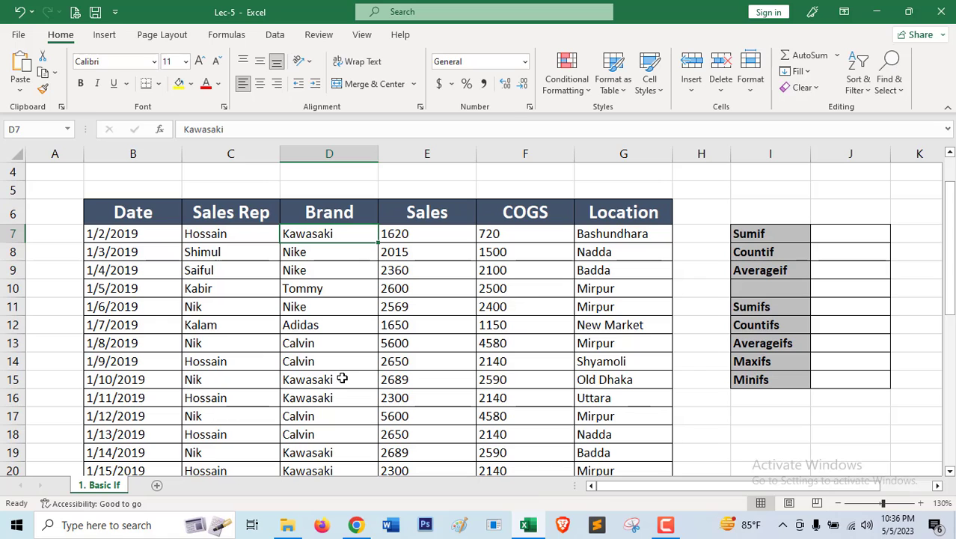
scroll(341, 379, "up", 1)
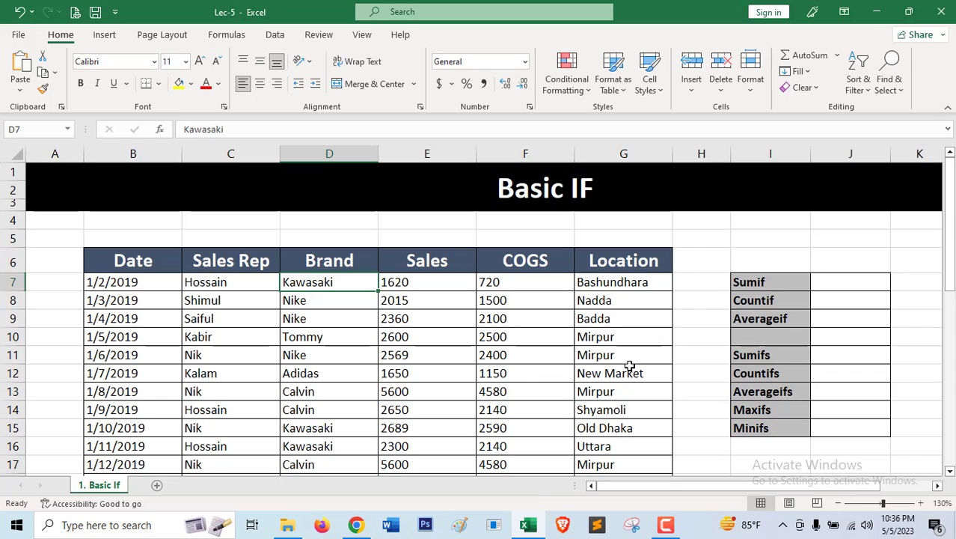
Start a SUMIF formula in J7 beside the Sumif label, with the Brand cells D7:D39 as its range.
left_click(831, 281)
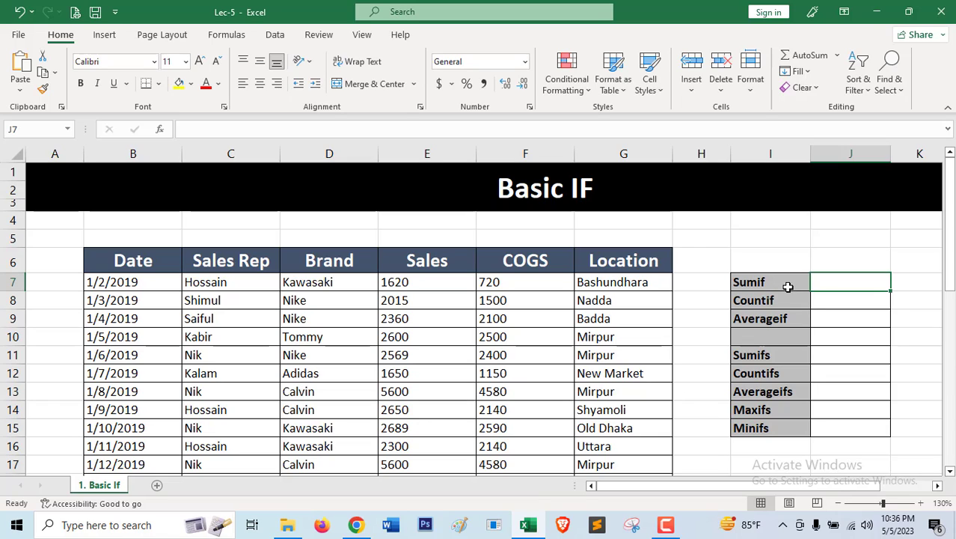
type("=")
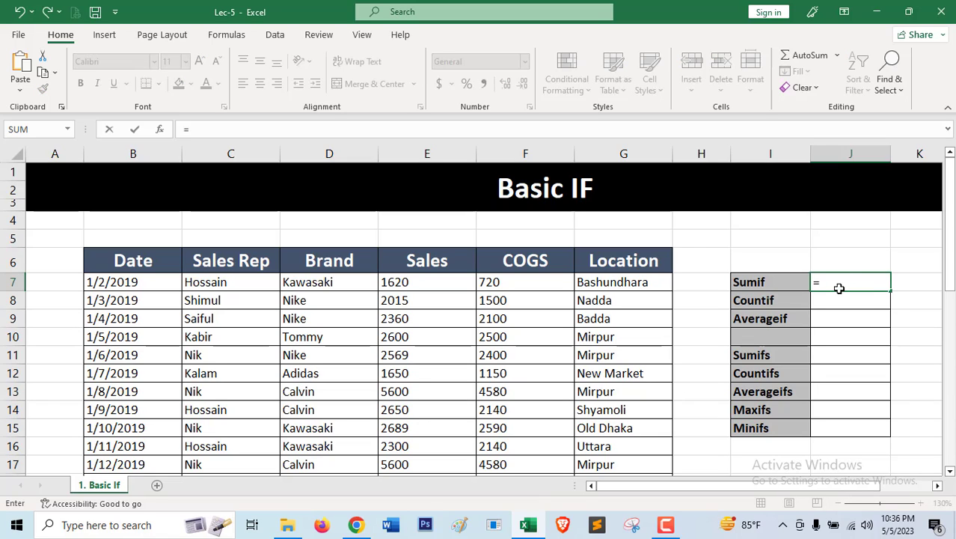
type("sumif")
key("Tab")
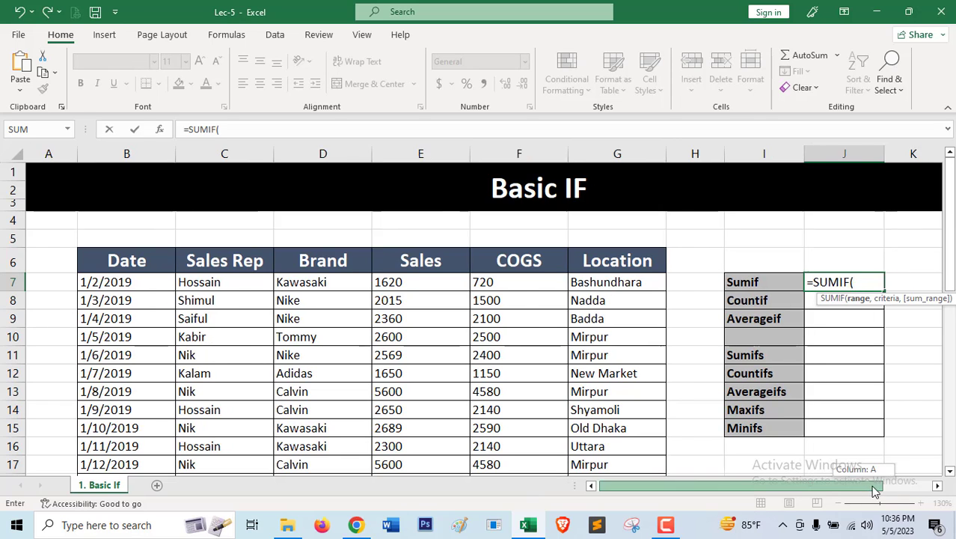
left_click_drag(888, 481, 891, 481)
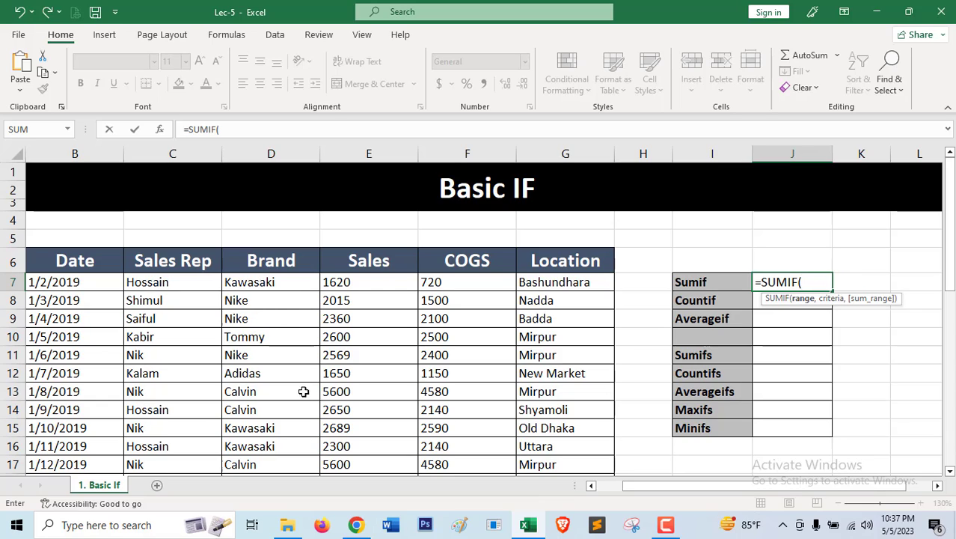
left_click(269, 284)
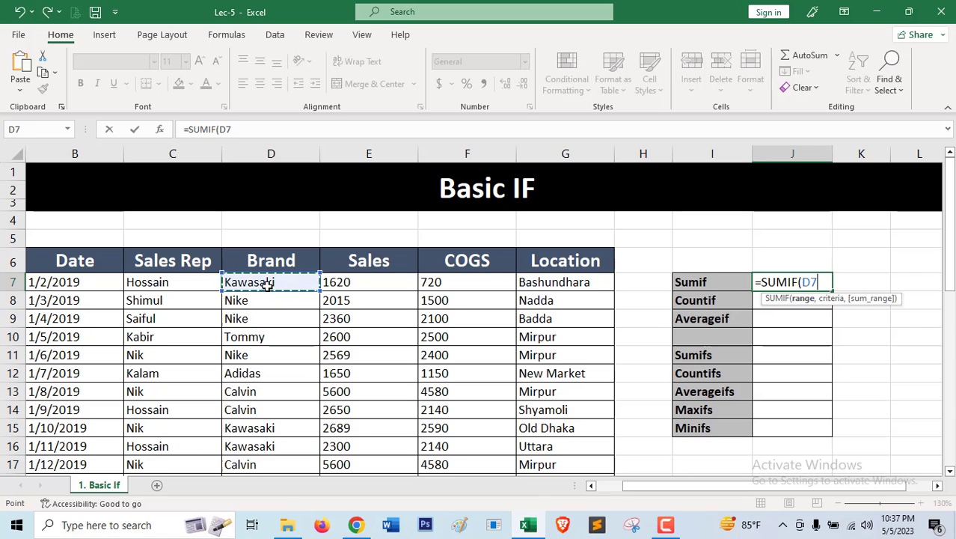
left_click_drag(268, 285, 267, 283)
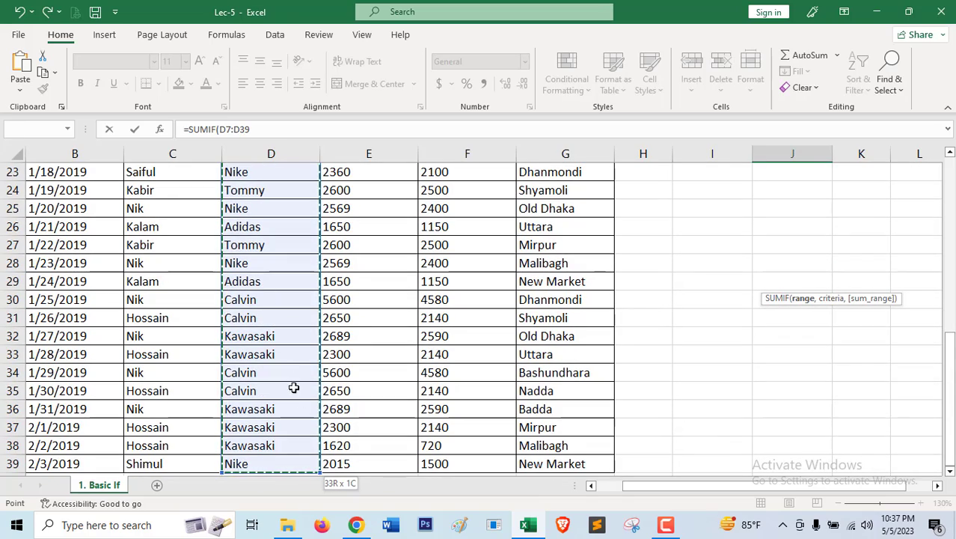
scroll(286, 317, "up", 7)
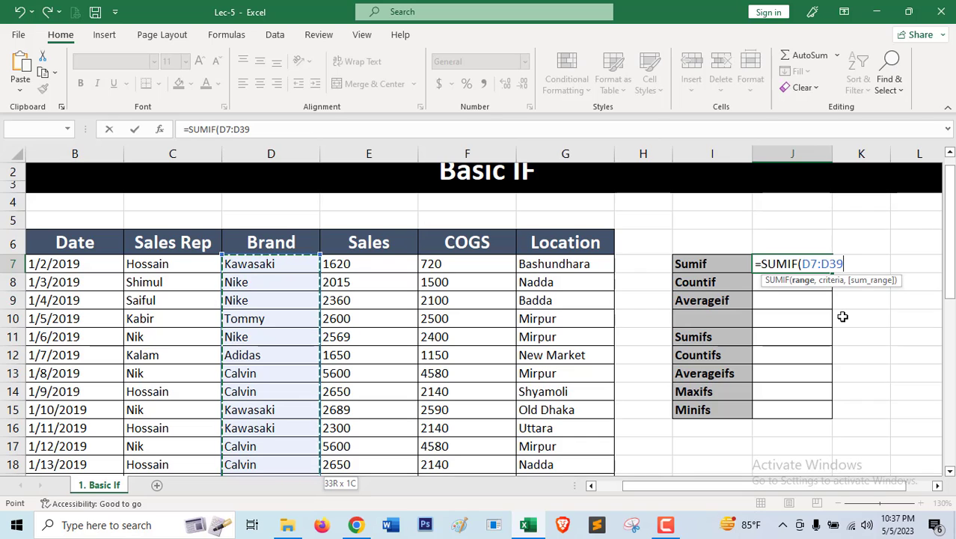
type(",")
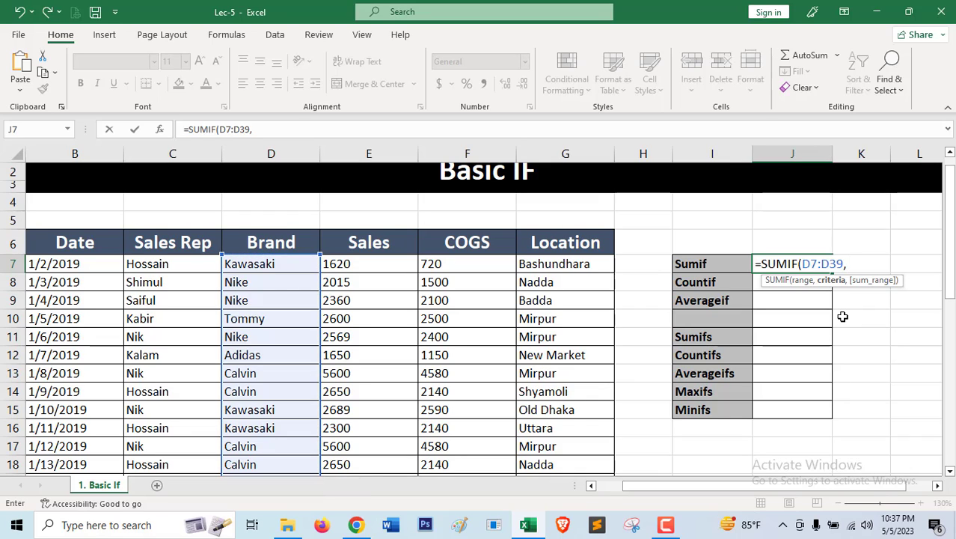
type("\"")
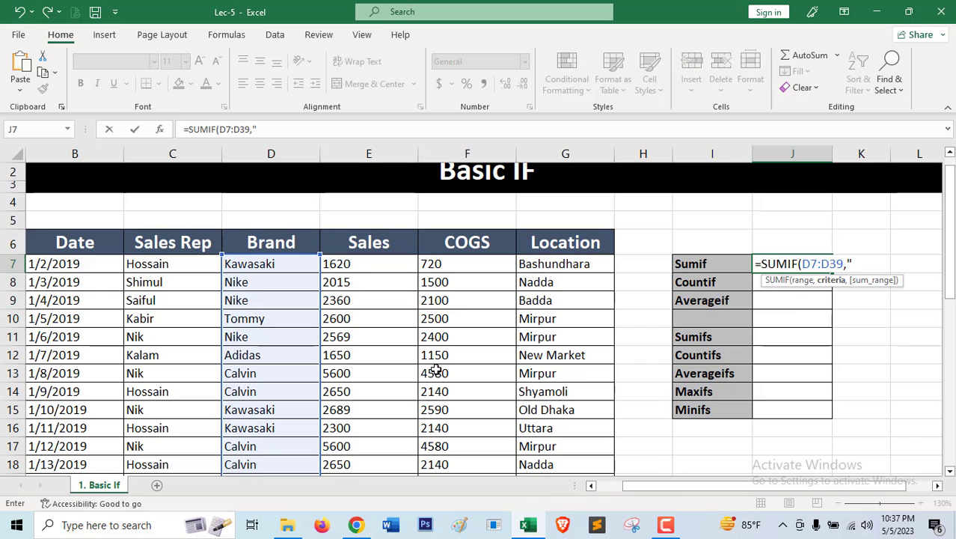
type("kawasaki")
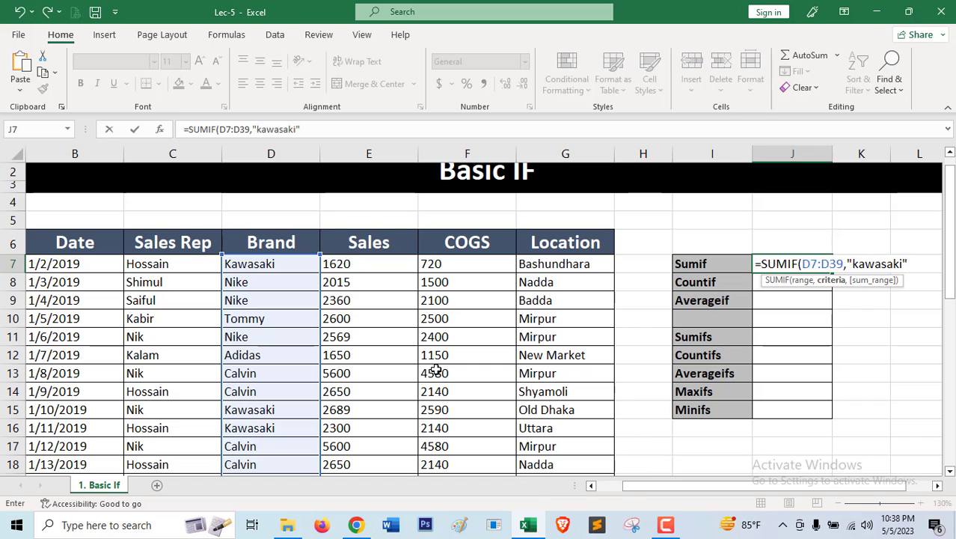
Set the criteria argument of the SUMIF formula in J7 to "kawasaki".
type(",")
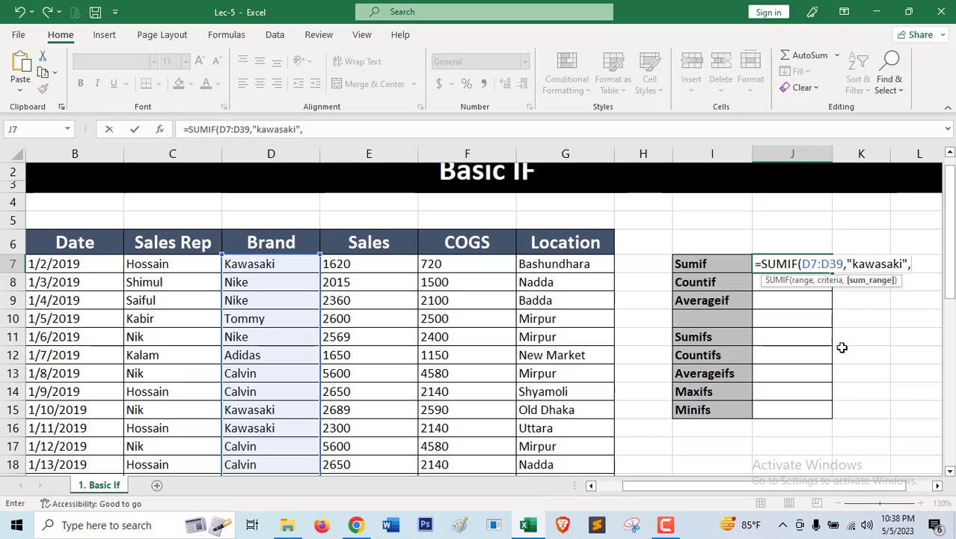
Complete the SUMIF formula in J7 with the Sales cells E7:E39 as the sum range.
left_click(370, 267)
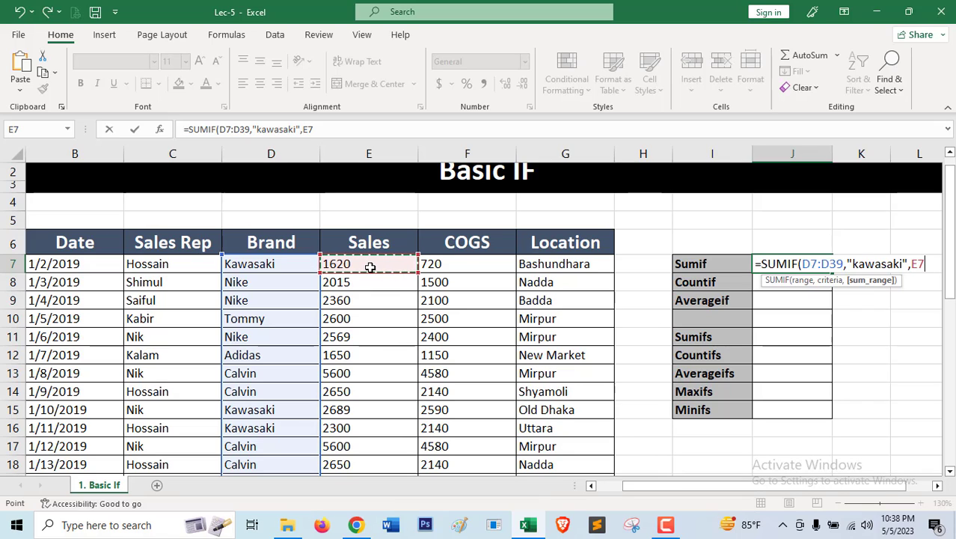
key("ctrl+shift+Down")
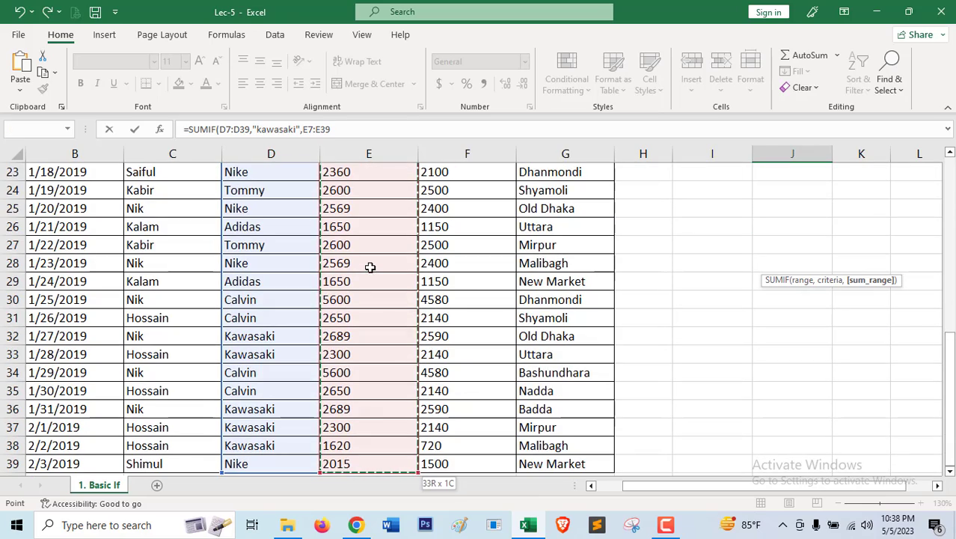
scroll(404, 292, "up", 6)
scroll(370, 277, "up", 1)
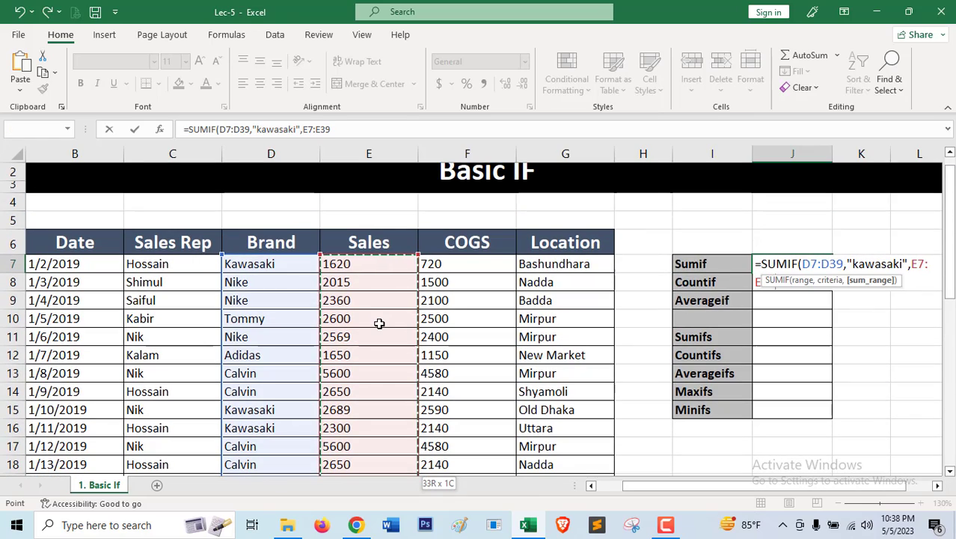
type(")")
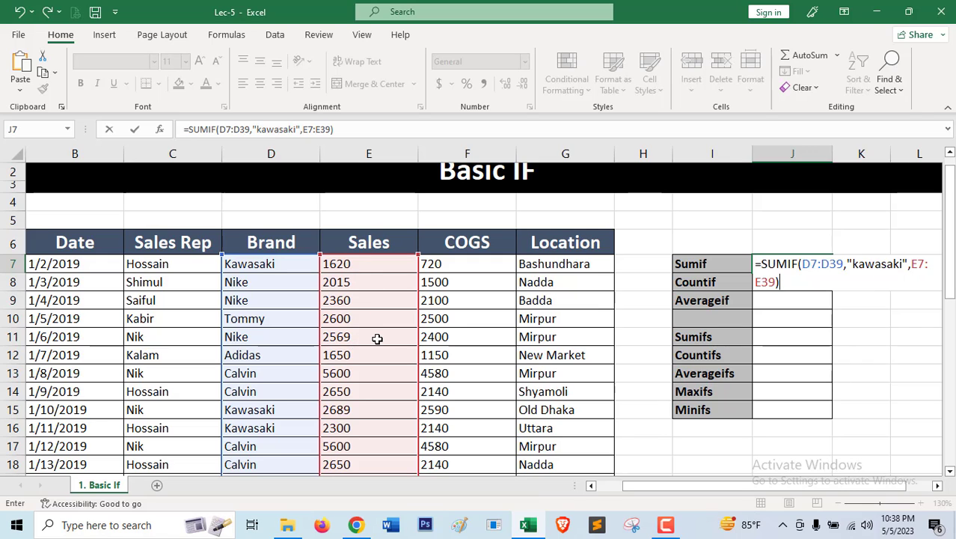
key("Return")
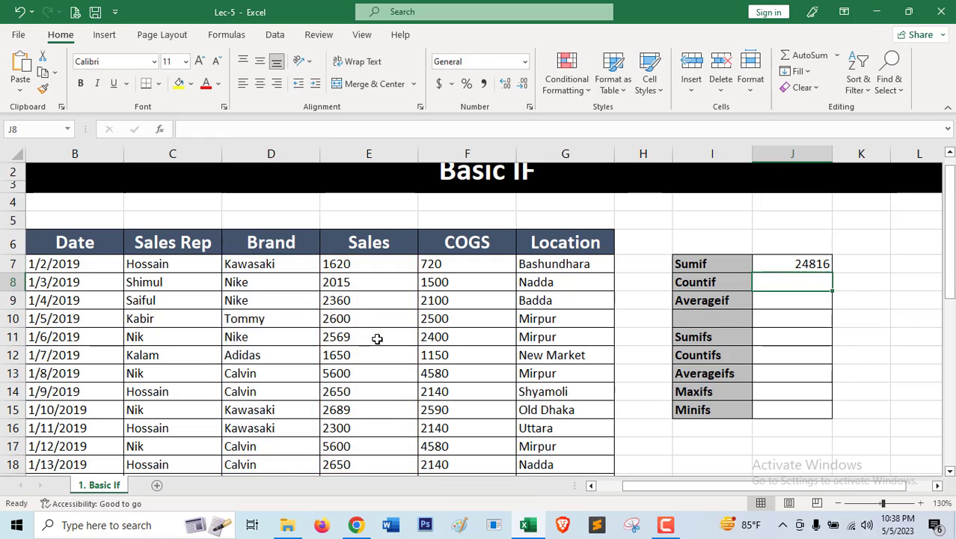
Review the finished SUMIF formula in J7 and select the result cell J9 beside Averageif.
left_click(777, 264)
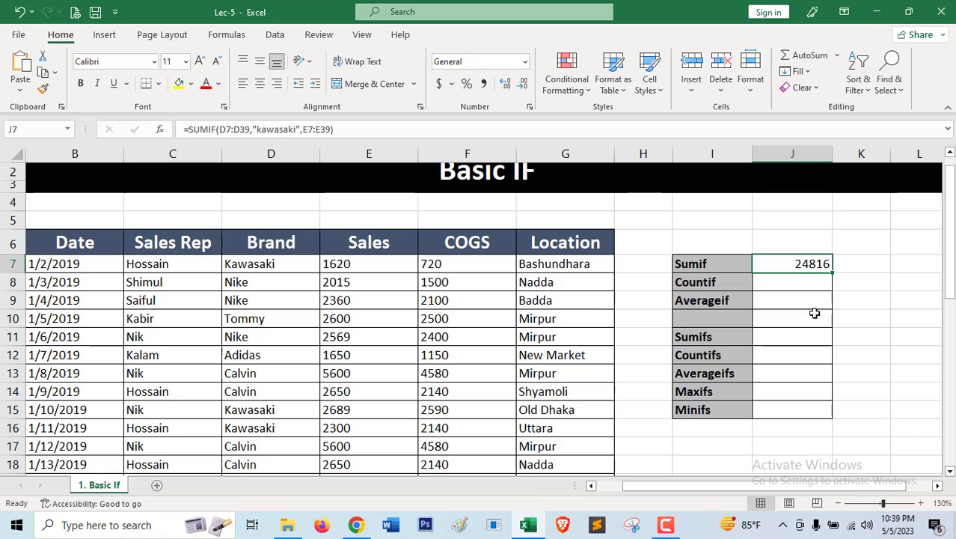
scroll(814, 313, "up", 1)
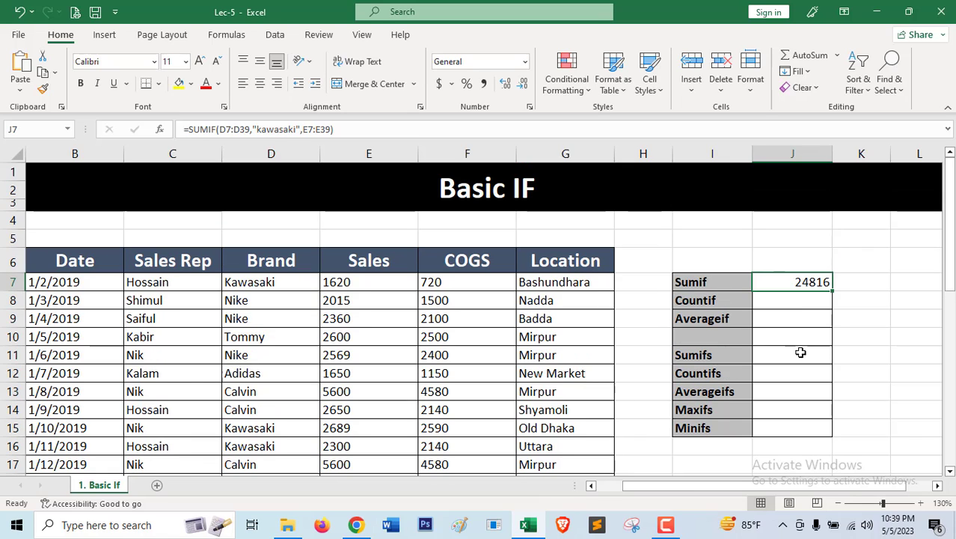
left_click(765, 318)
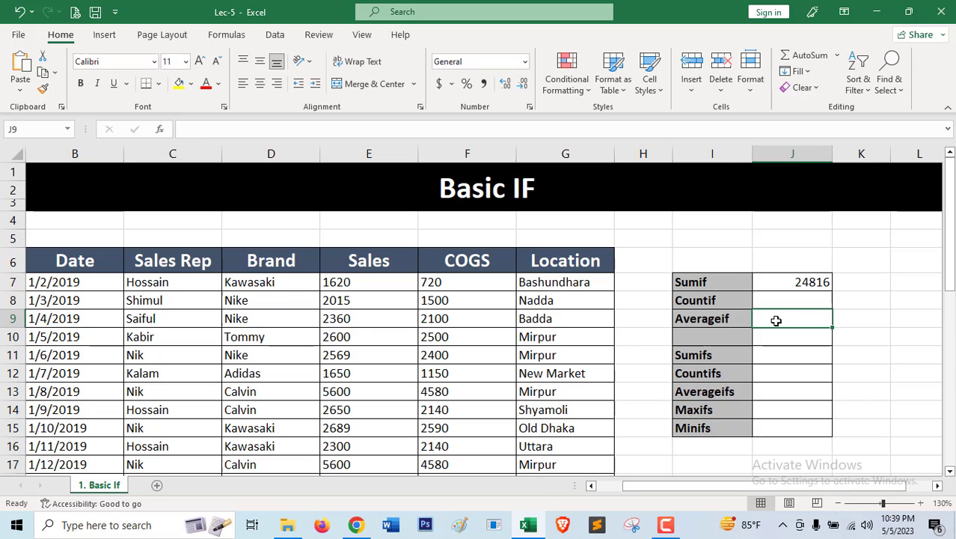
Start an AVERAGEIF formula in J9 beside the Averageif label, with the Brand cells D7:D39 as its range.
left_click(793, 281)
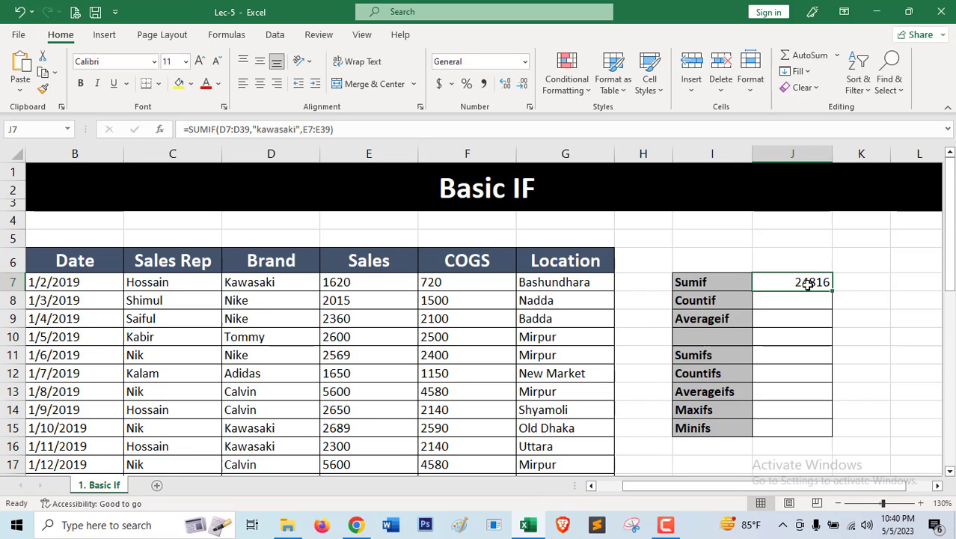
left_click(787, 319)
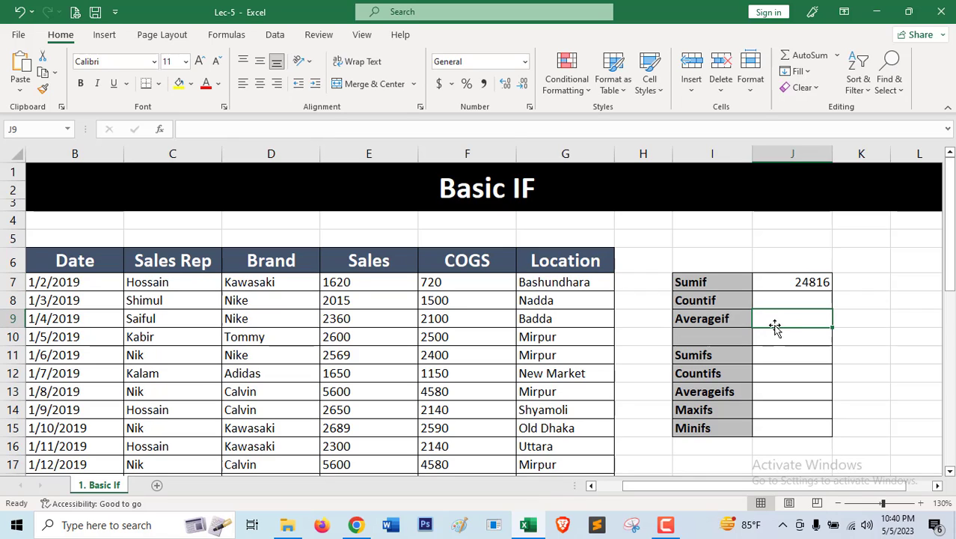
type("=")
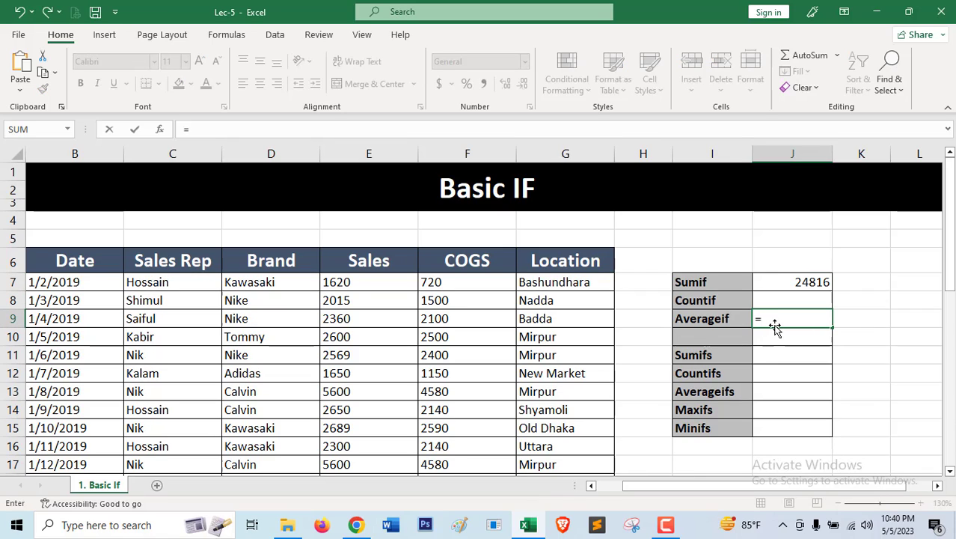
type("ave")
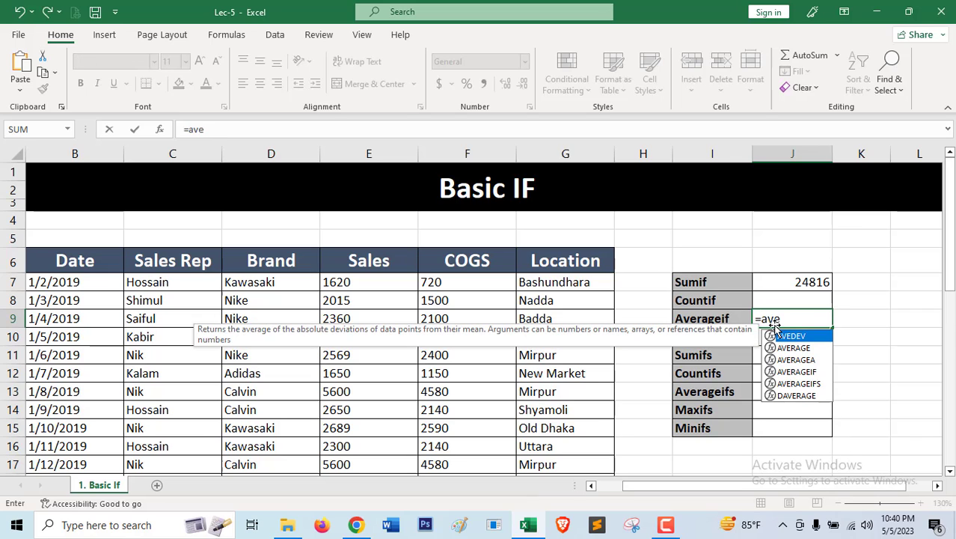
type("rageif")
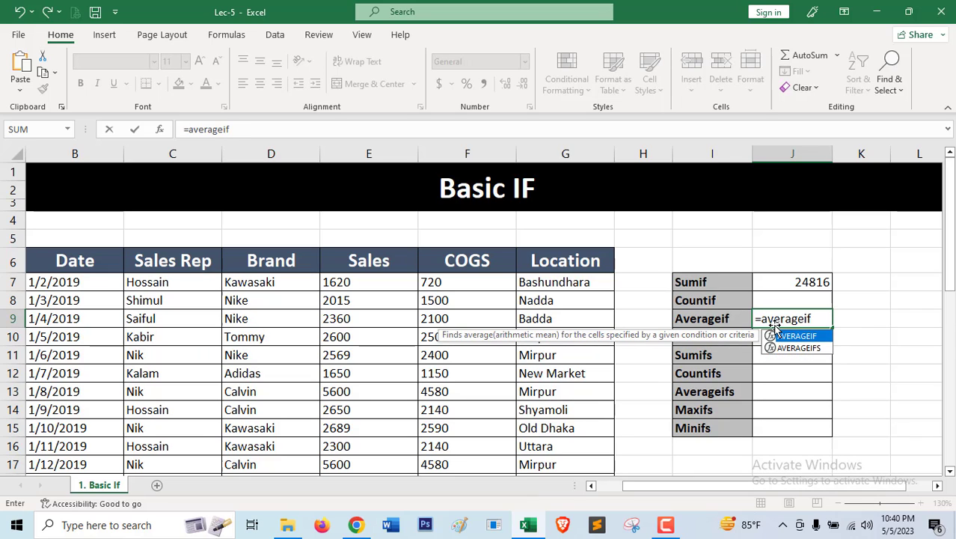
key("Tab")
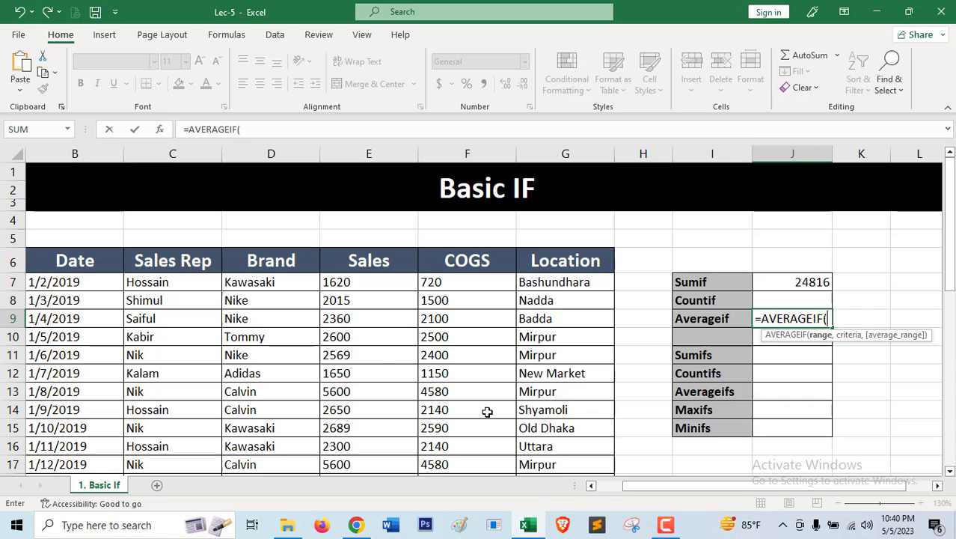
left_click(273, 282)
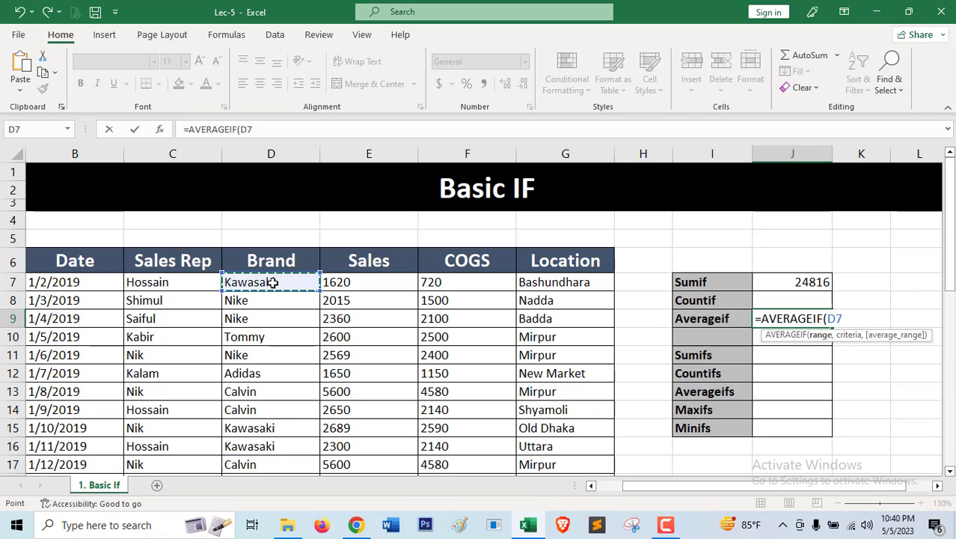
key("ctrl+shift+Down")
scroll(274, 284, "up", 6)
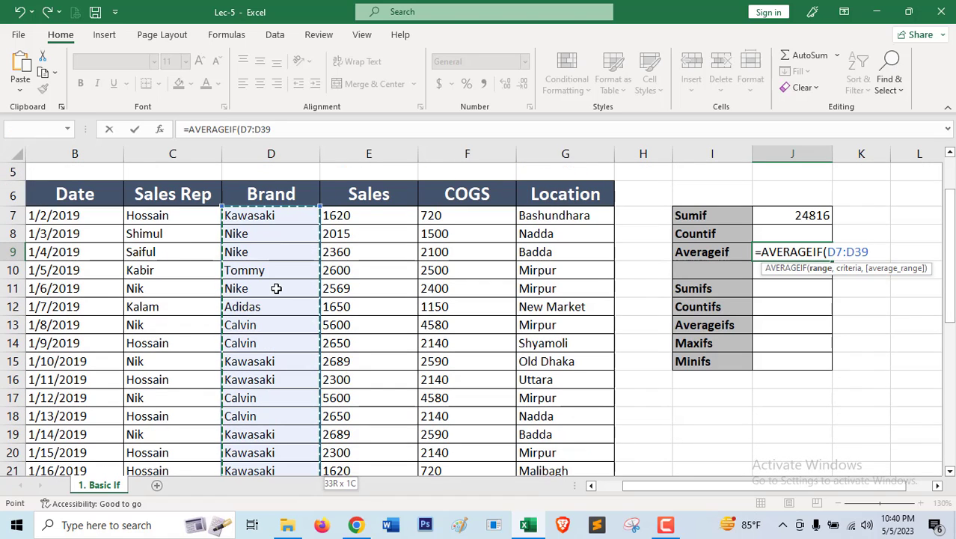
Complete the AVERAGEIF formula in J9 with the criteria "kawasaki" and the Sales cells E7:E39 as the average range.
type(",\"")
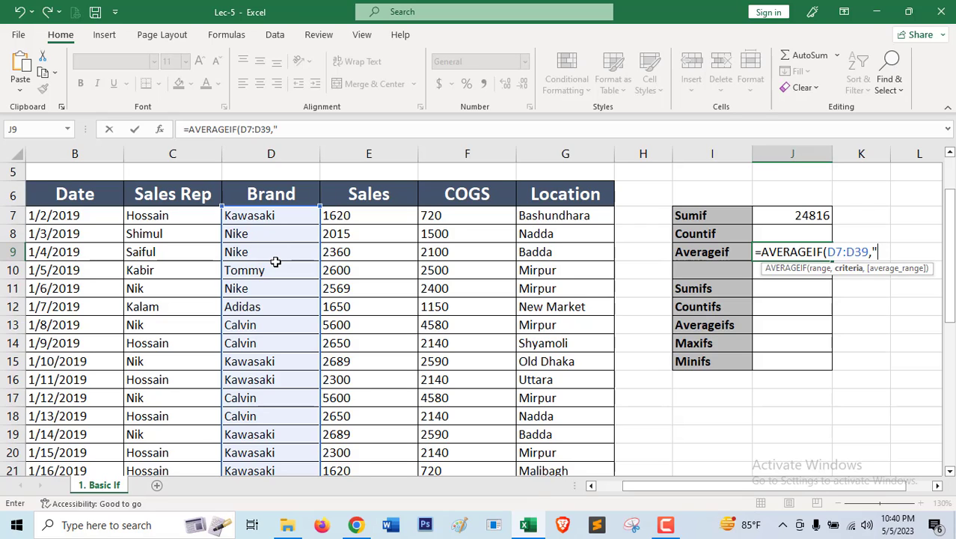
type("kawasaki\"")
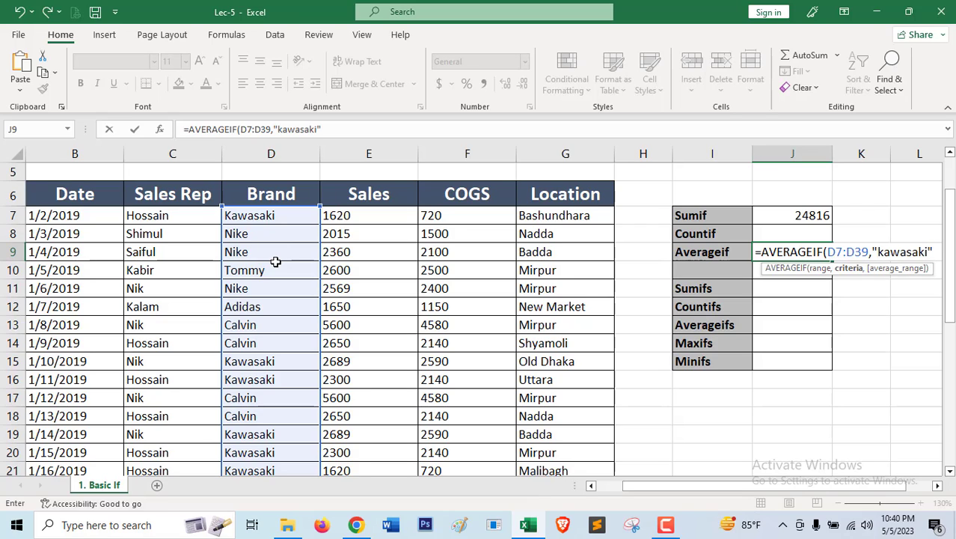
type(",")
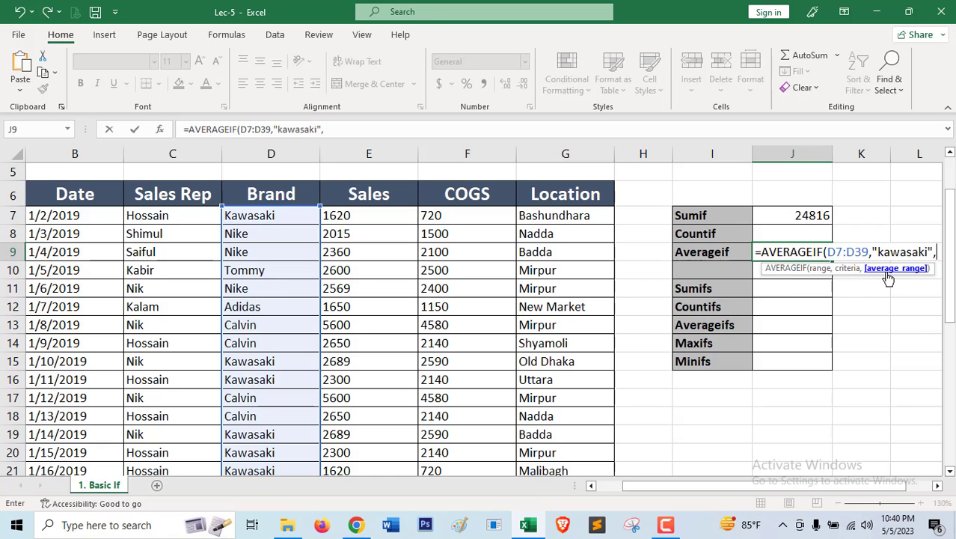
left_click(374, 221)
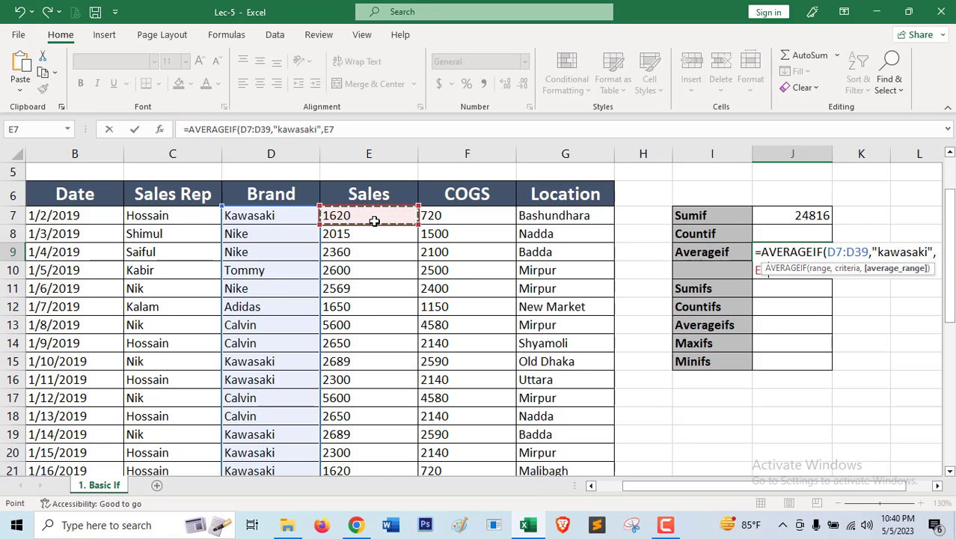
key("ctrl+shift+Down")
scroll(395, 278, "up", 7)
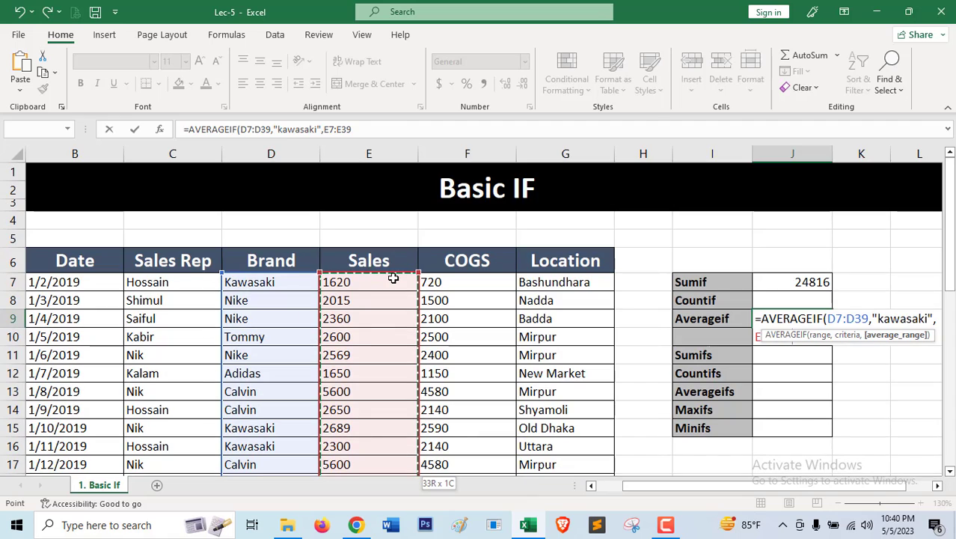
type(")")
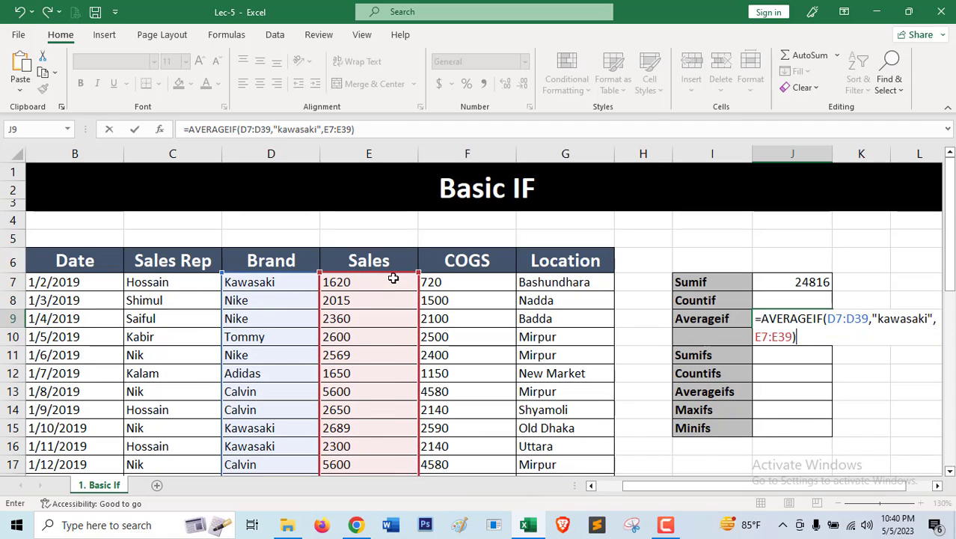
key("Return")
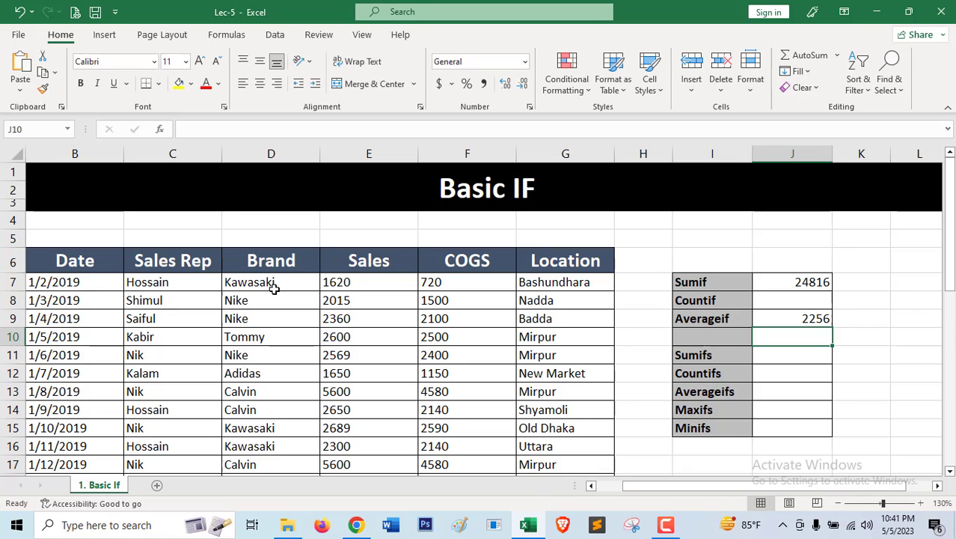
left_click(794, 320)
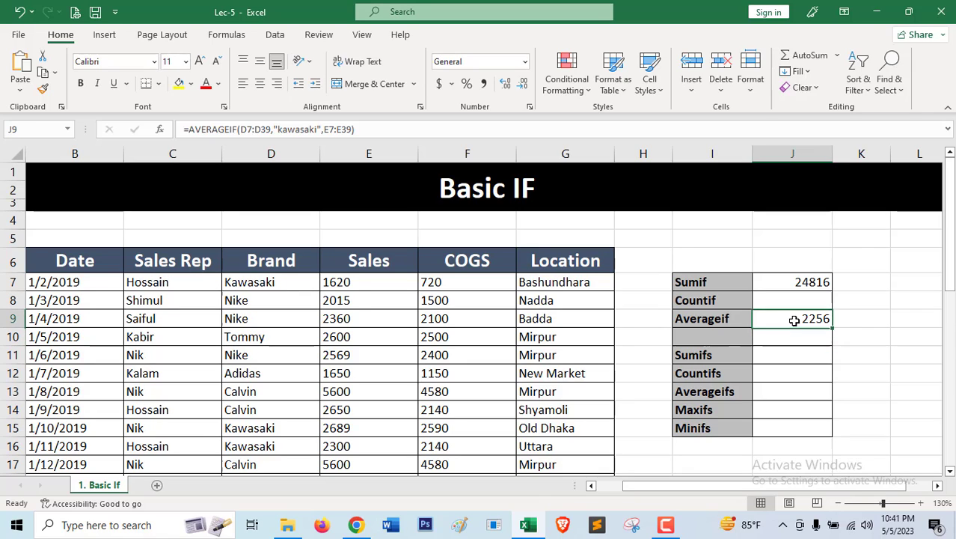
Start a COUNTIF formula in J8 beside the Countif label, with the Brand cells D7:D39 as its range.
left_click(788, 304)
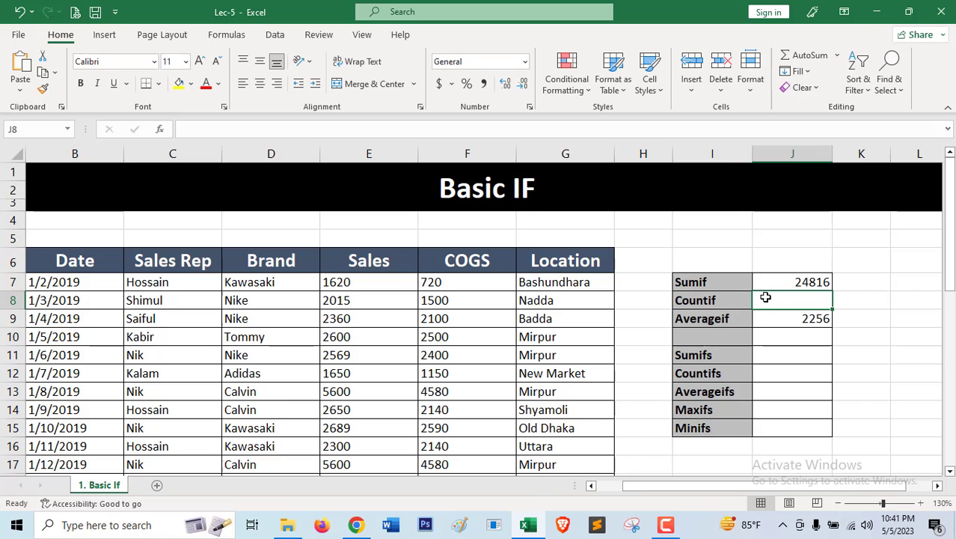
type("=")
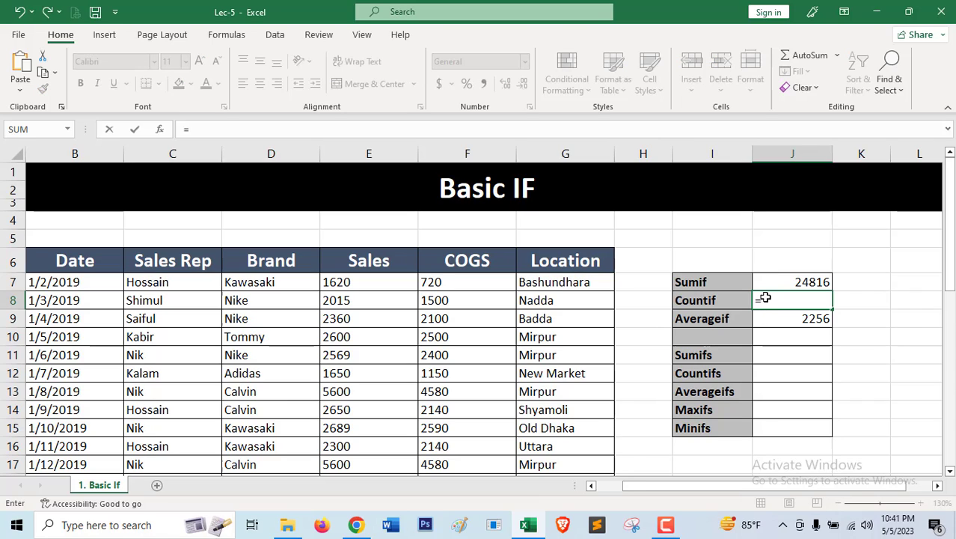
type("countif")
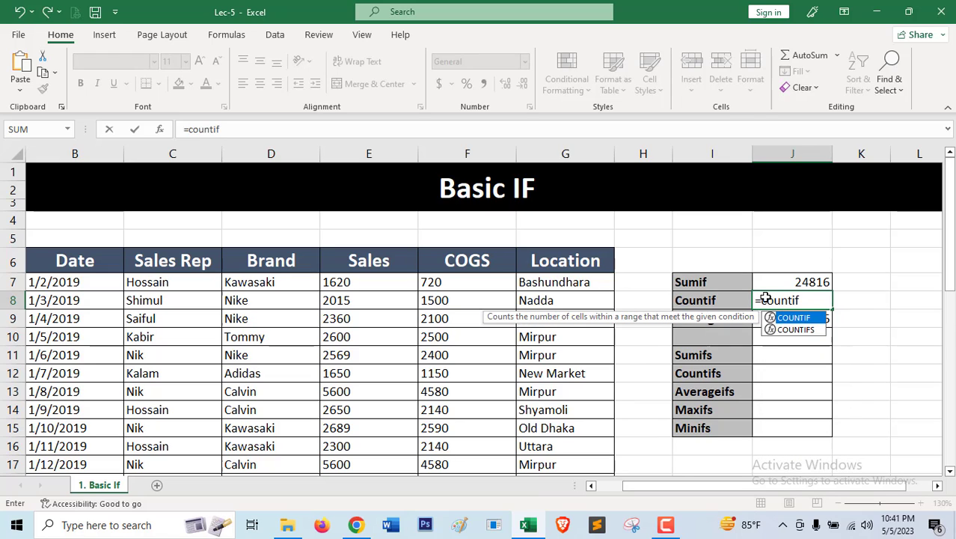
key("Tab")
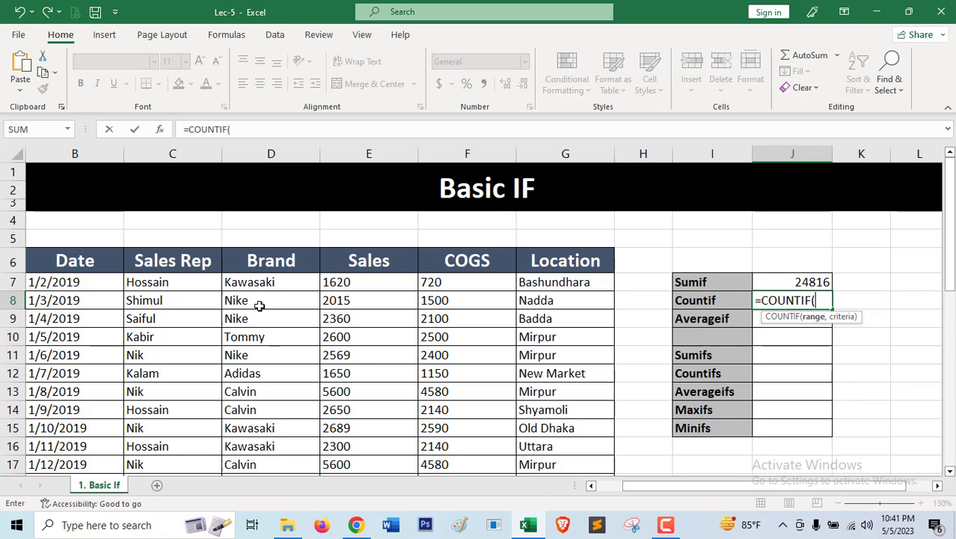
left_click(260, 282)
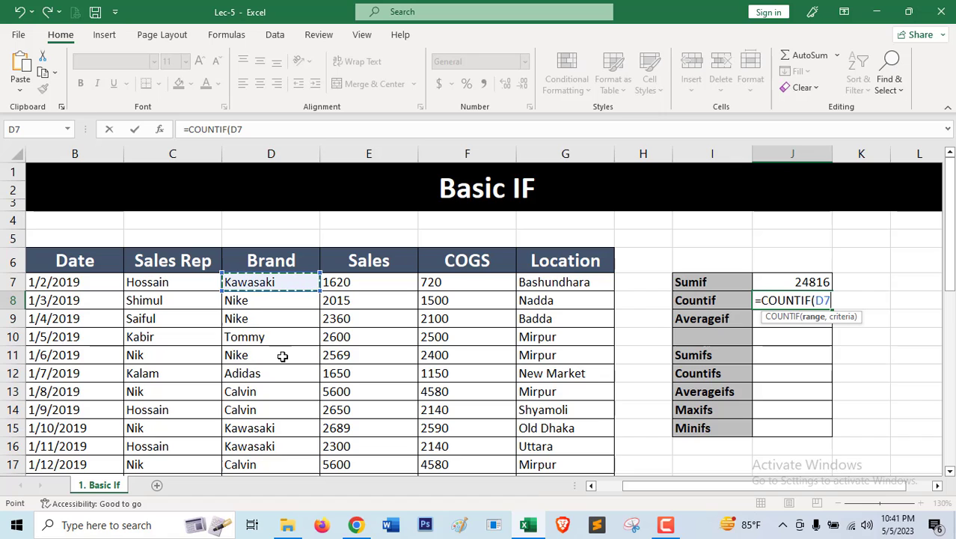
key("ctrl+shift+Down")
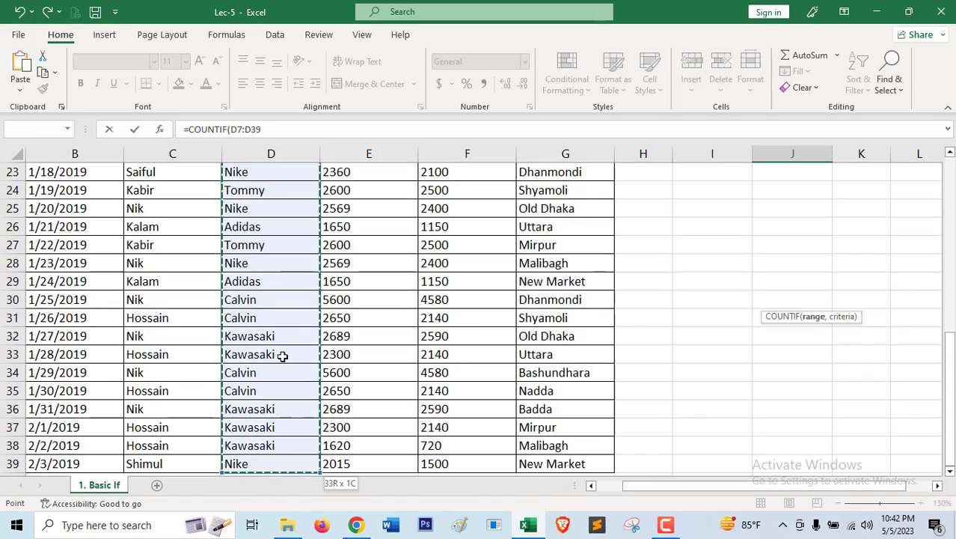
scroll(283, 357, "up", 6)
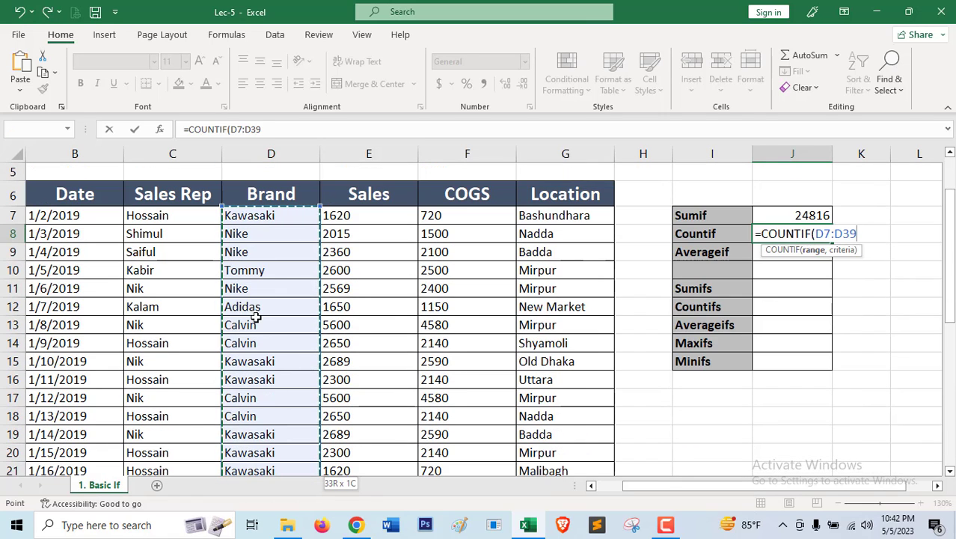
Complete the COUNTIF formula in J8 with the criteria "kawasaki" and review the finished formula.
type(",")
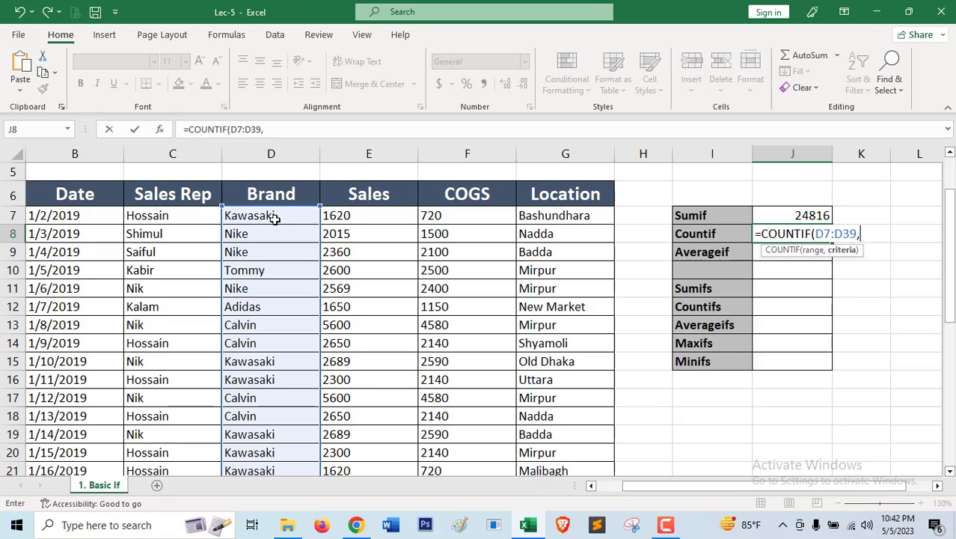
type("\"kawasaki\"")
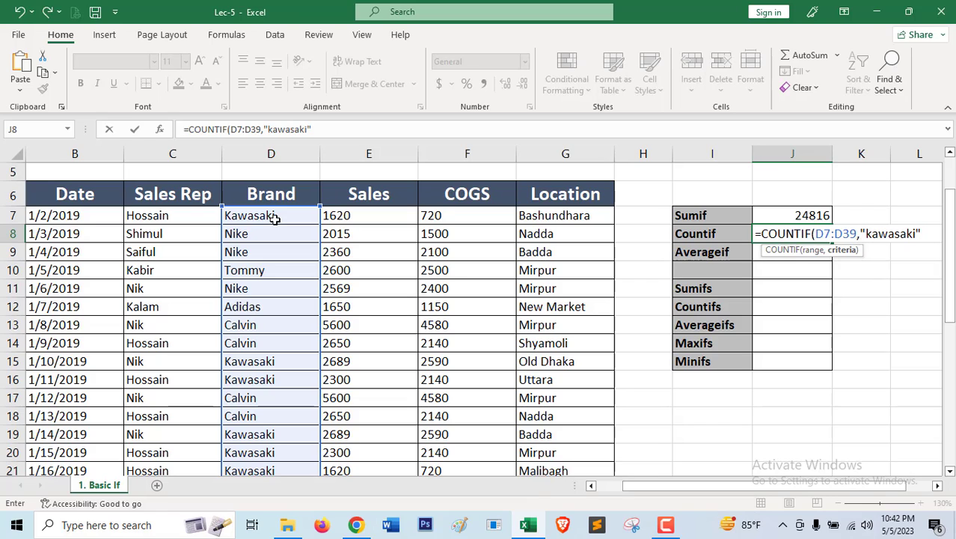
type(")")
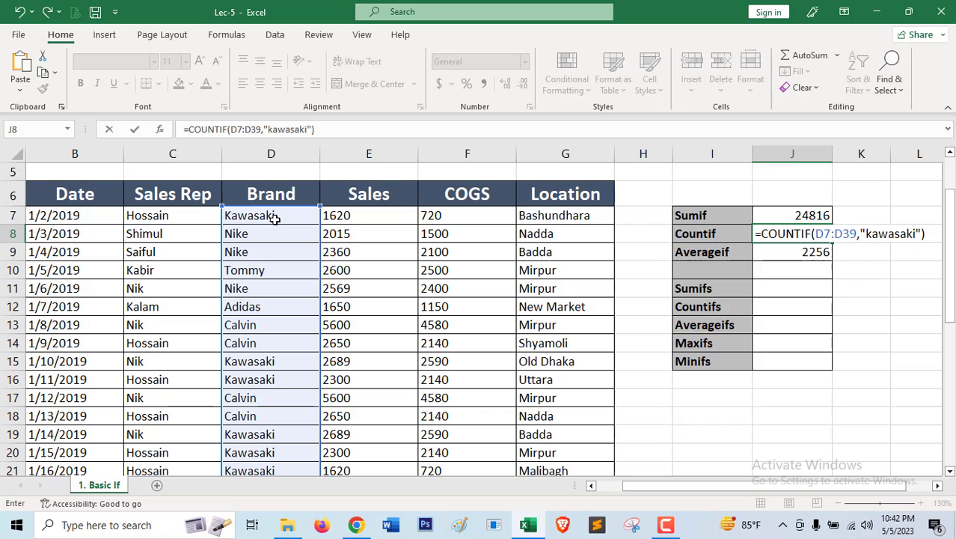
key("Return")
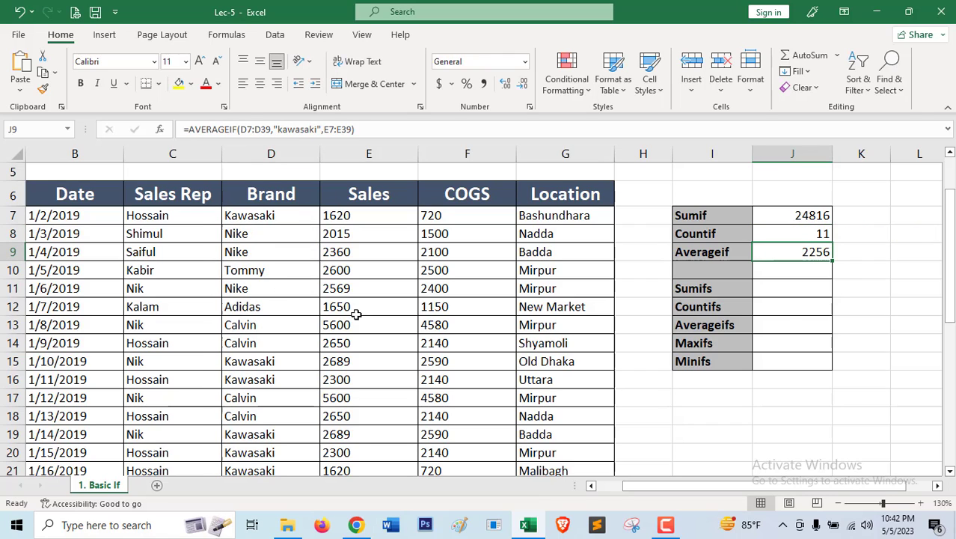
left_click(802, 237)
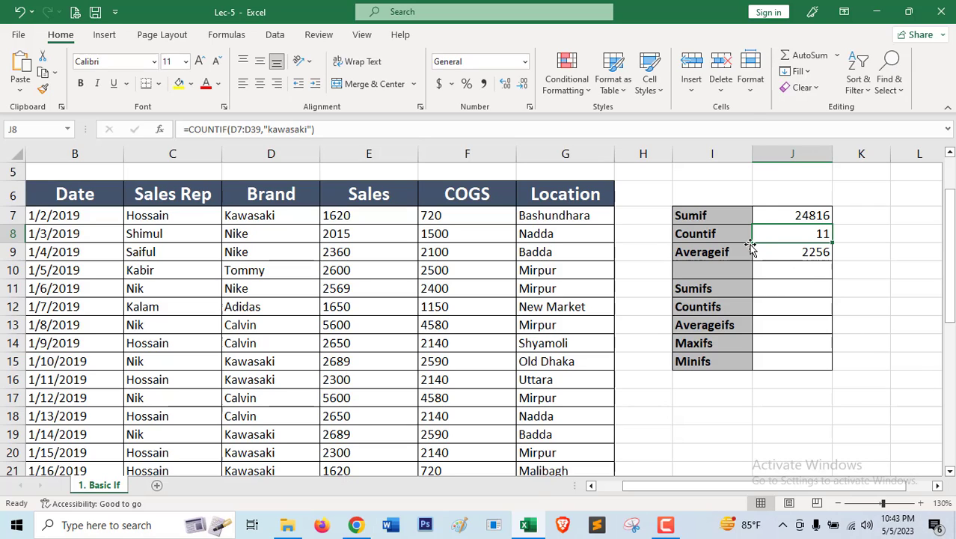
Examine the function labels, the empty Sumifs result cell J11, and the first record's Sales Rep, Brand, Sales and Date cells.
left_click(718, 234)
left_click(724, 250)
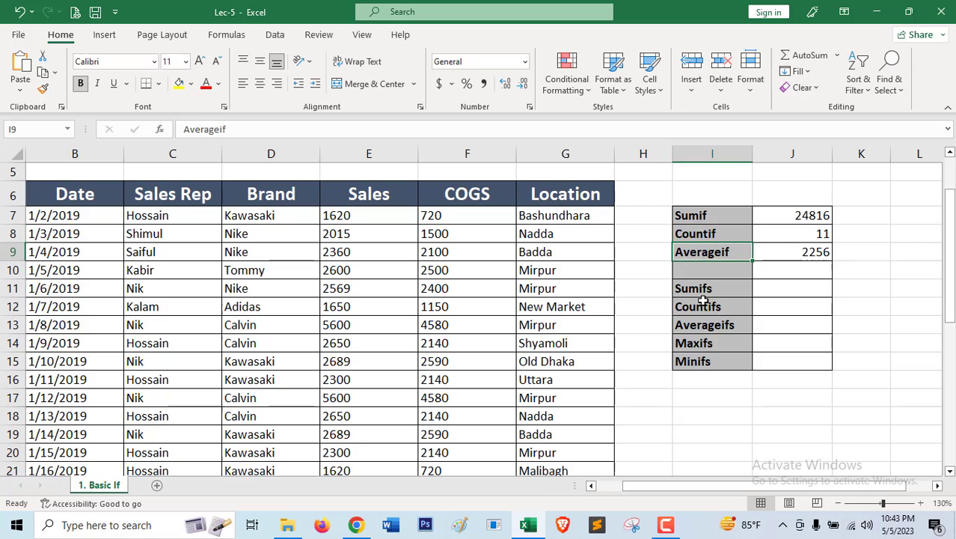
left_click(782, 290)
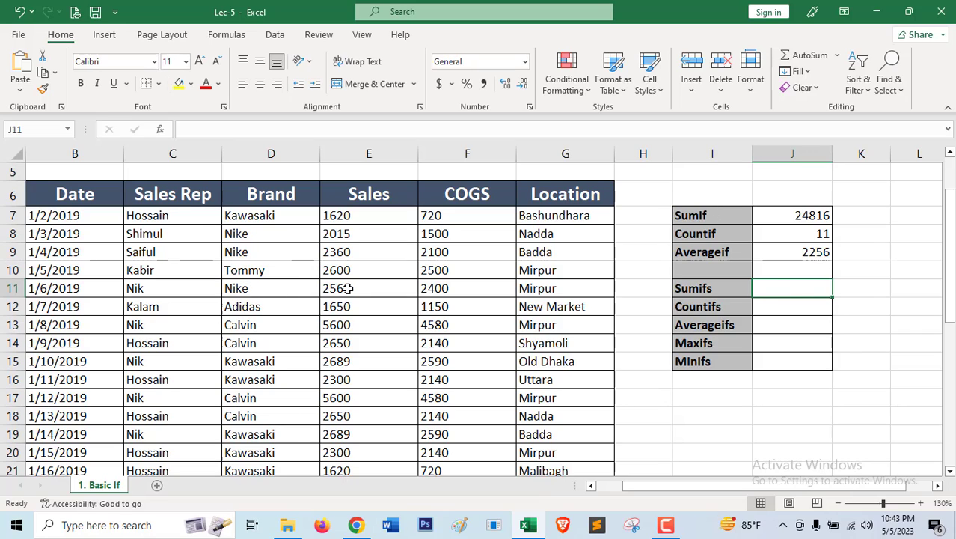
left_click(254, 209)
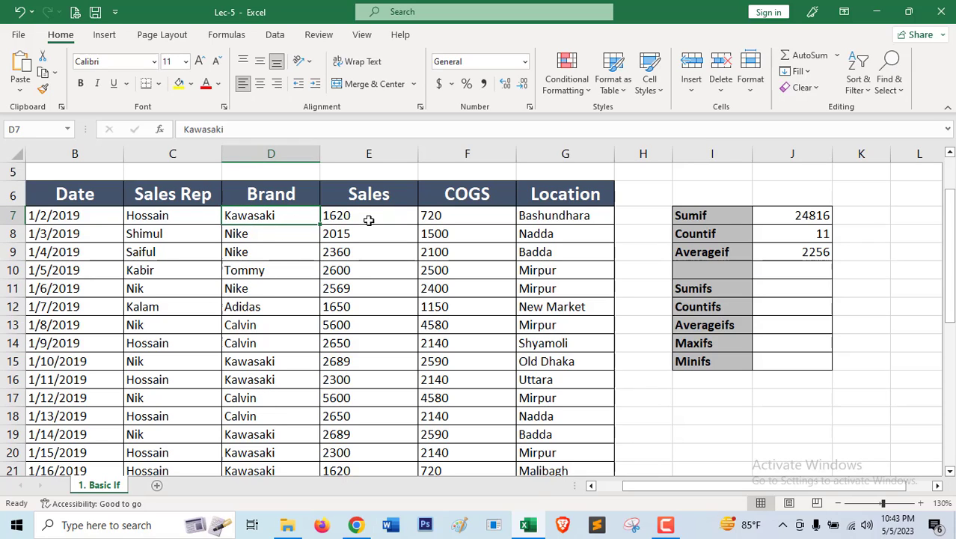
left_click(779, 292)
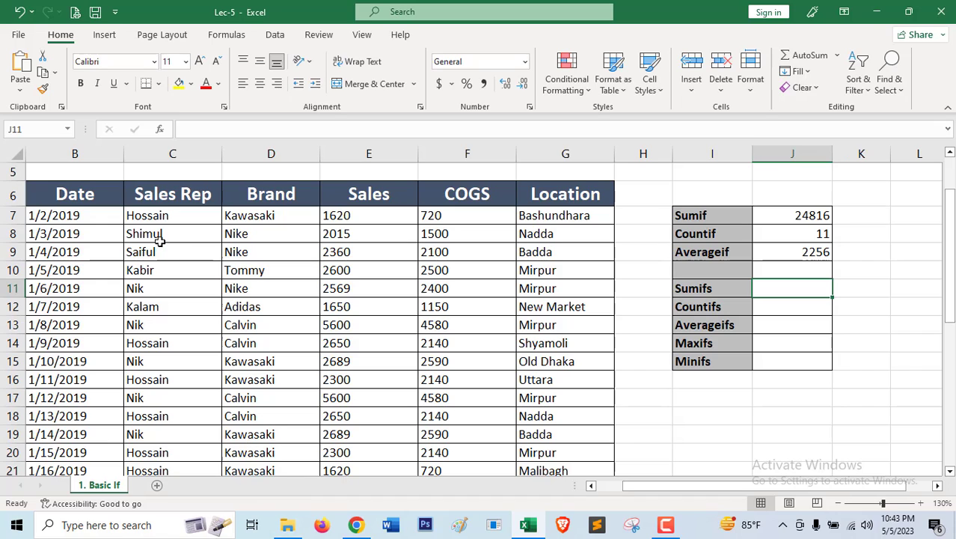
left_click(146, 216)
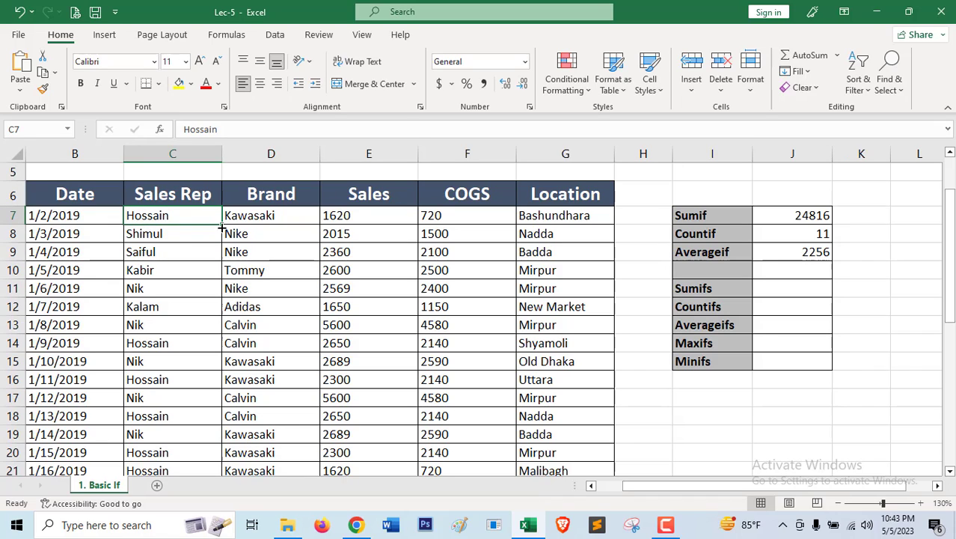
left_click(244, 217)
left_click(350, 216)
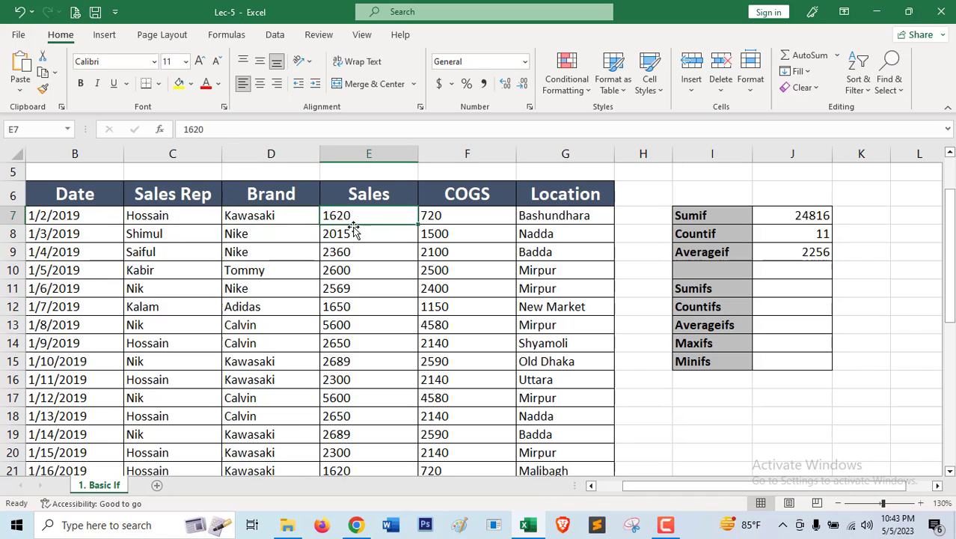
left_click(51, 213)
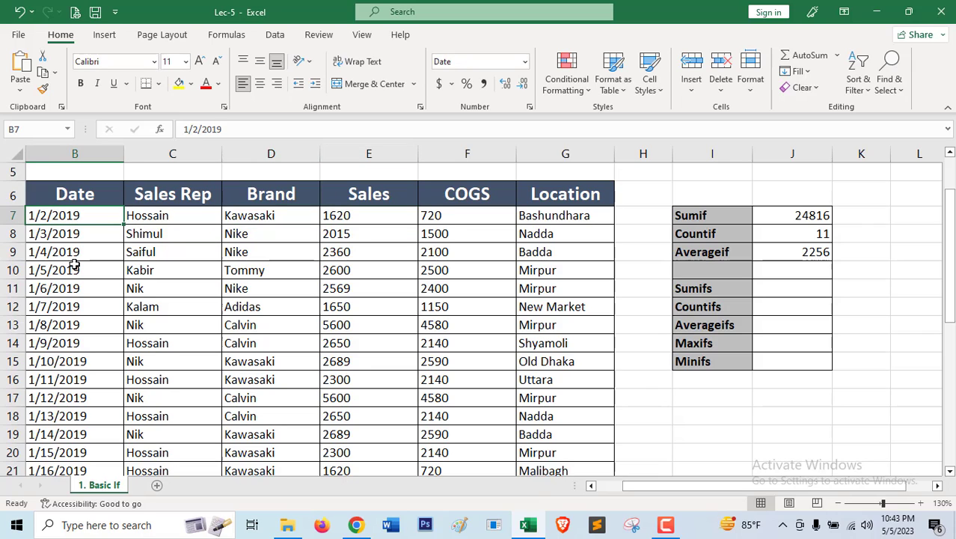
Examine the Sales Rep, Brand and Sales cells of the records in rows 7, 14 and 16.
left_click(146, 344)
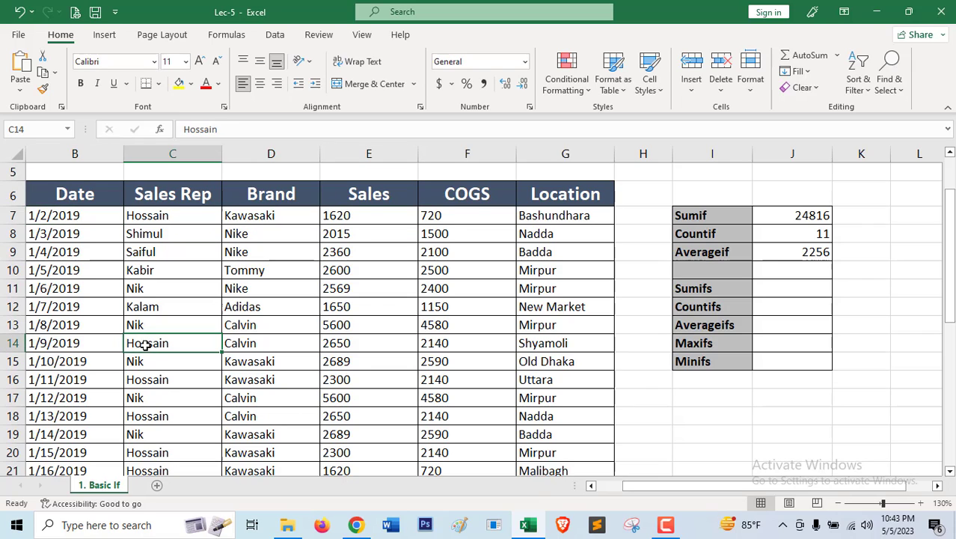
left_click(151, 217)
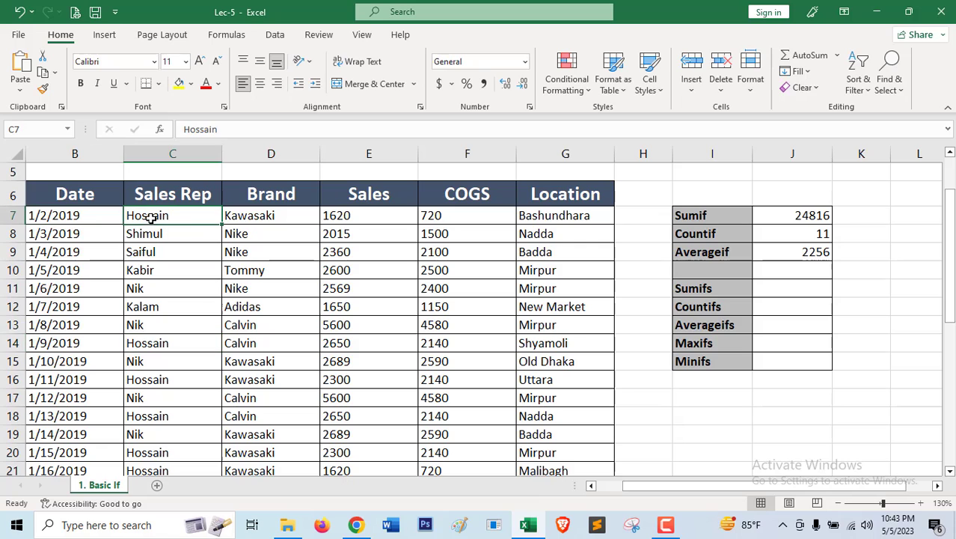
left_click(269, 218)
left_click(328, 221)
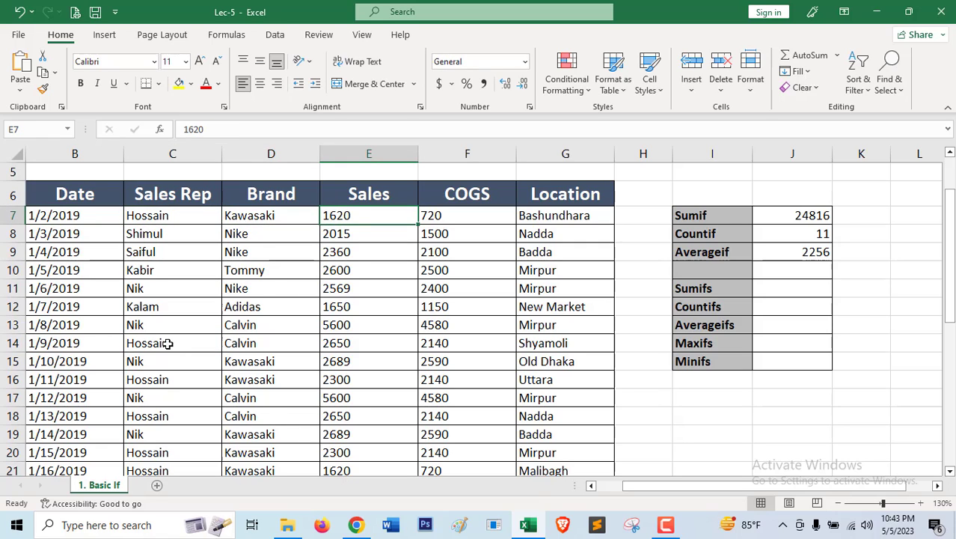
left_click(161, 382)
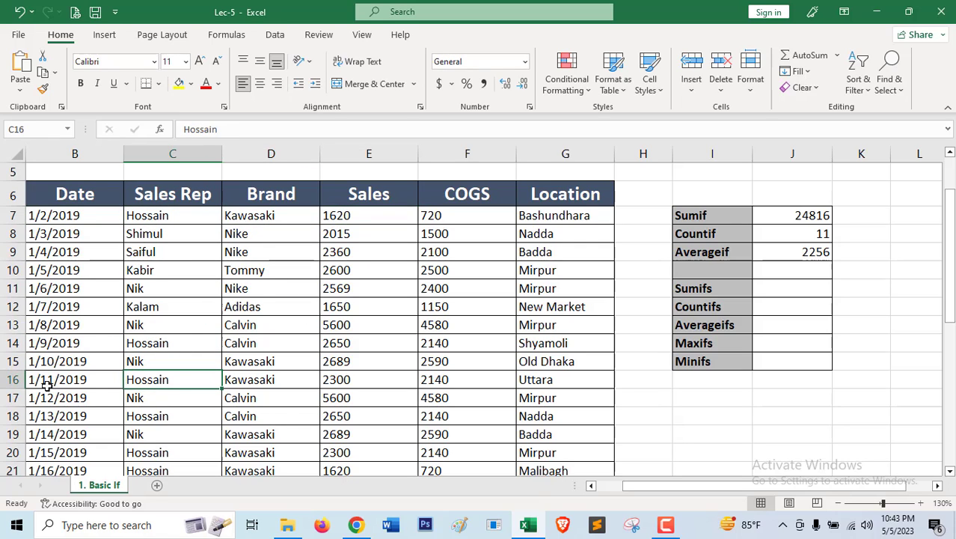
left_click_drag(46, 384, 166, 380)
left_click(251, 380)
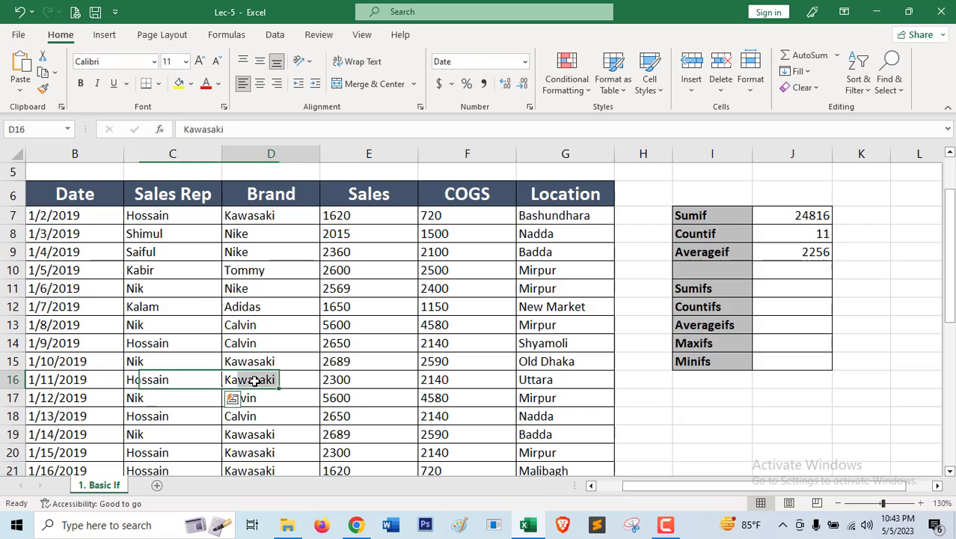
left_click(327, 382)
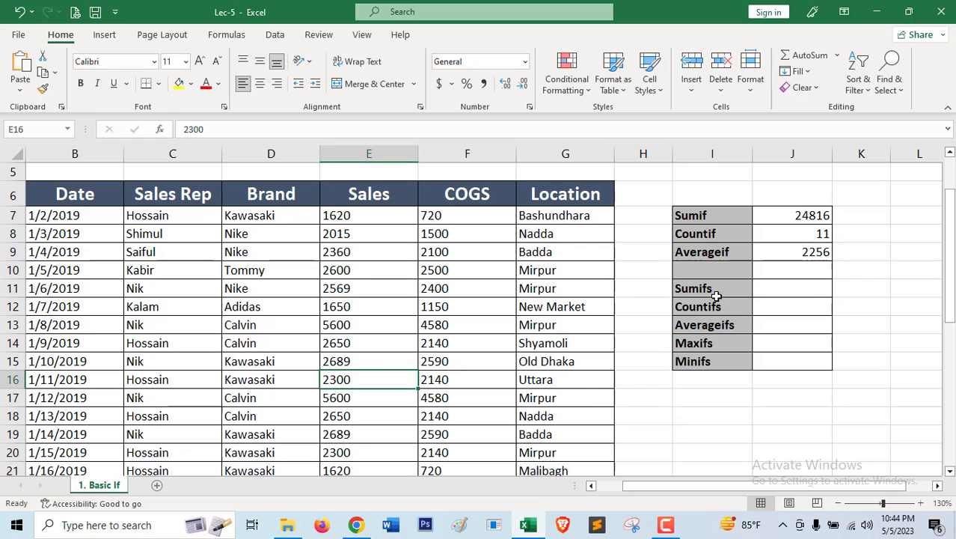
Start a SUMIFS formula in J11 beside the Sumifs label, with the Sales cells E7:E39 as the sum range.
left_click(810, 291)
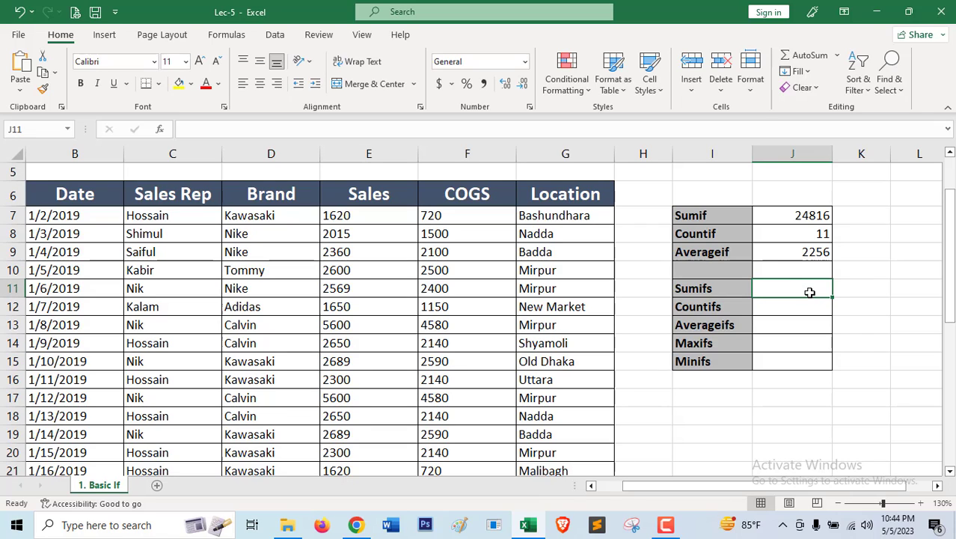
type("=")
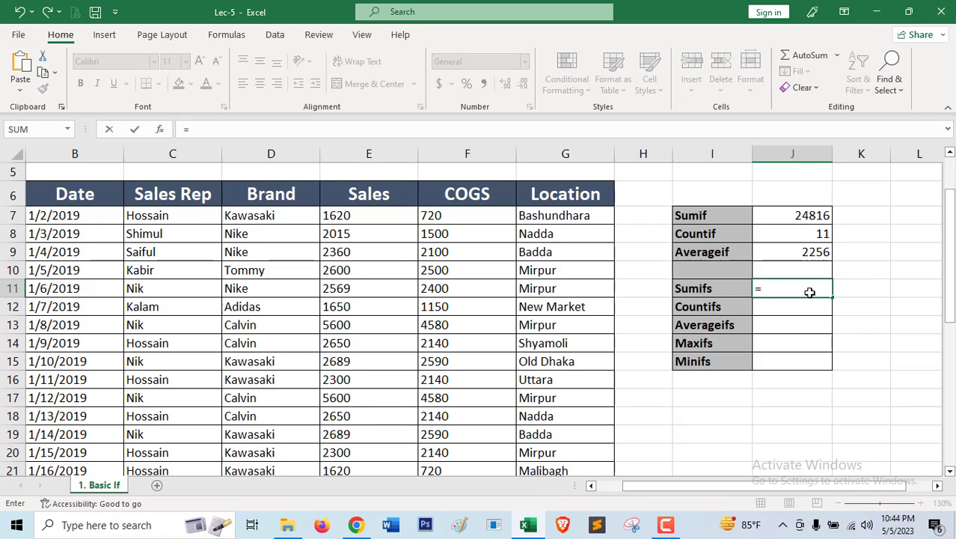
type("sumi")
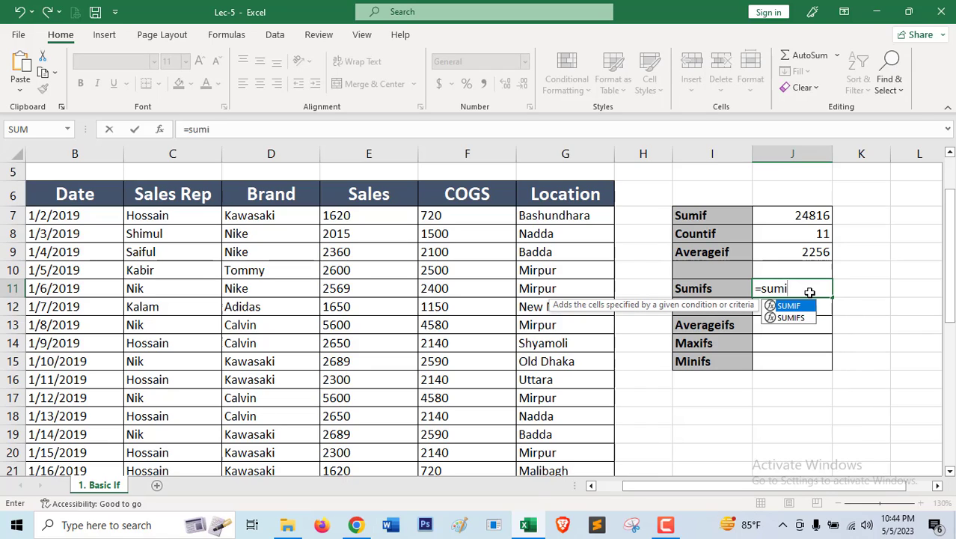
type("fs")
key("Tab")
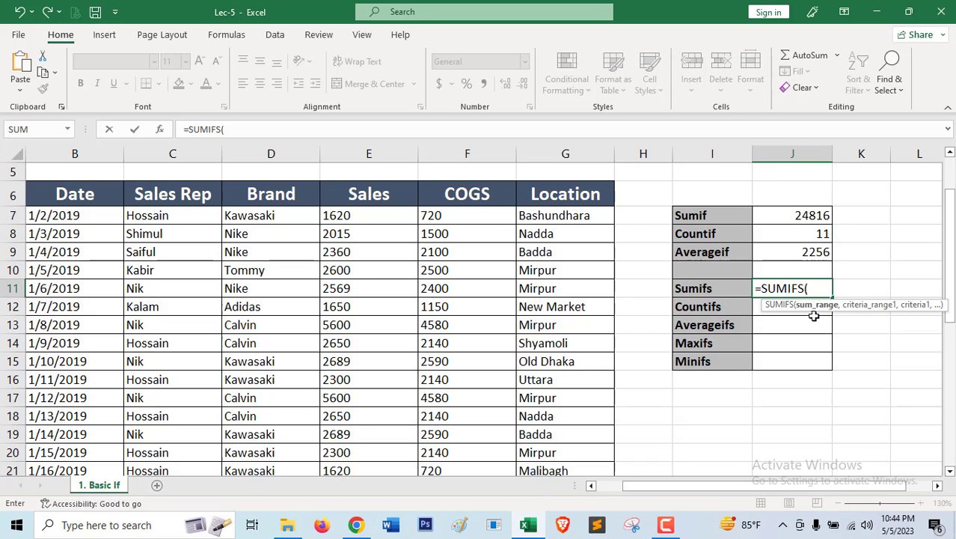
left_click(349, 216)
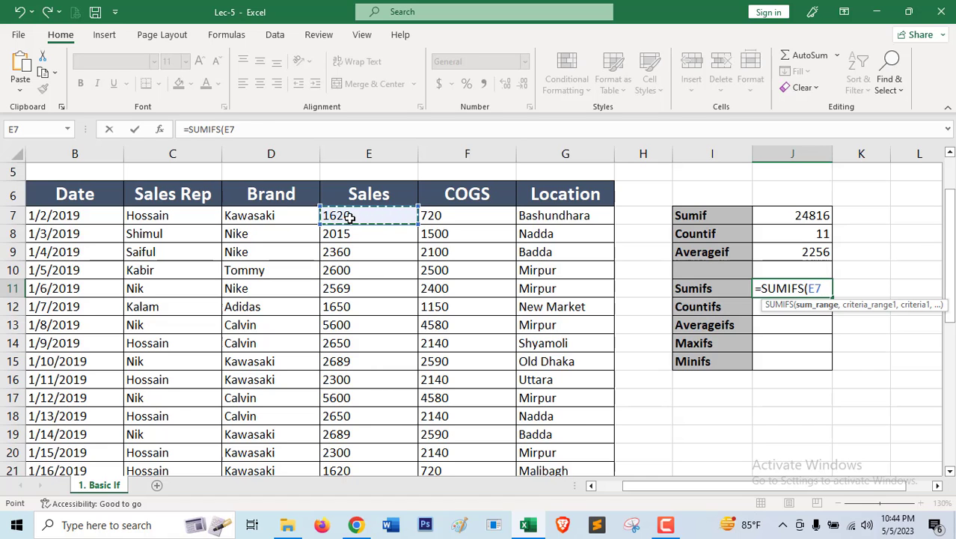
key("ctrl+shift+Down")
scroll(295, 279, "up", 4)
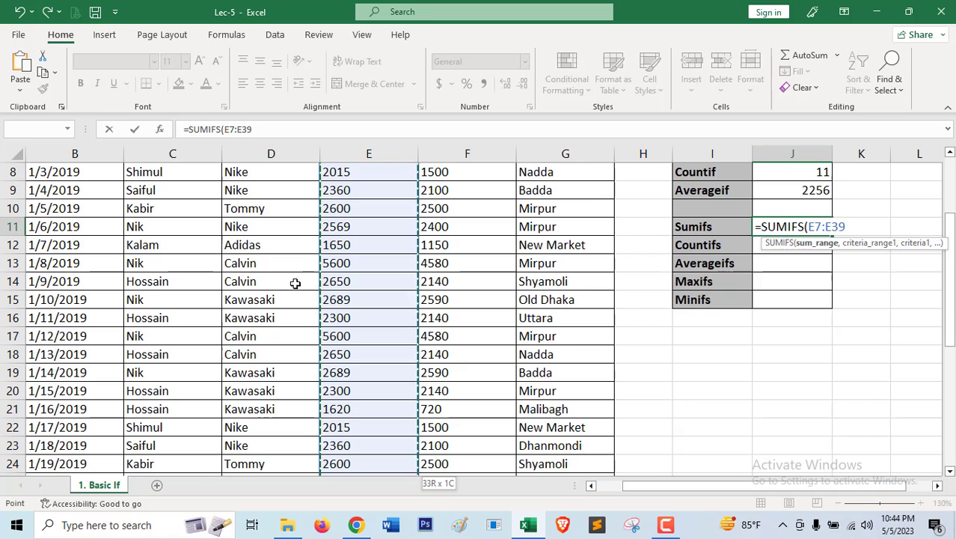
type(",")
scroll(299, 288, "up", 1)
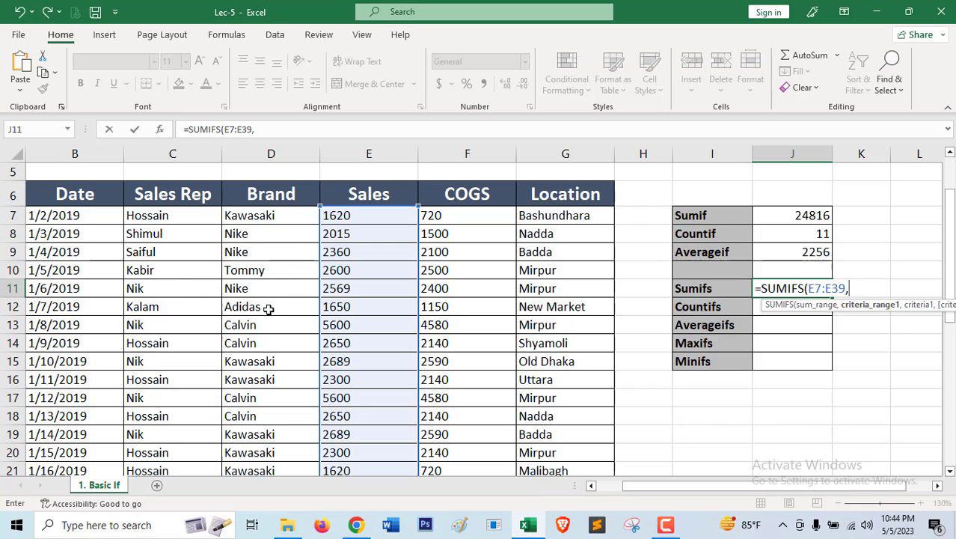
Add the Sales Rep cells C7:C39 as the first criteria range, with the first record's sales rep name in quotes as its criteria.
left_click(170, 214)
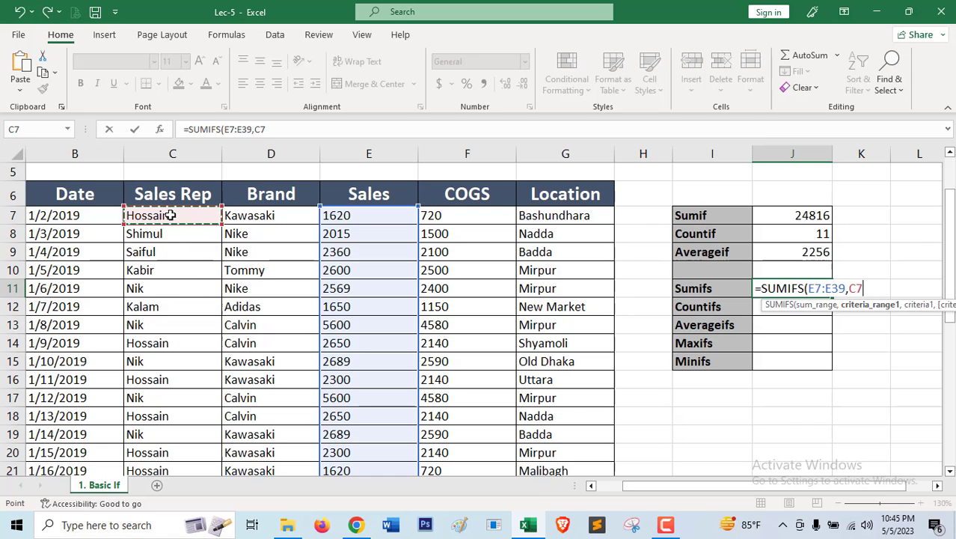
key("ctrl+shift+Down")
scroll(267, 277, "up", 6)
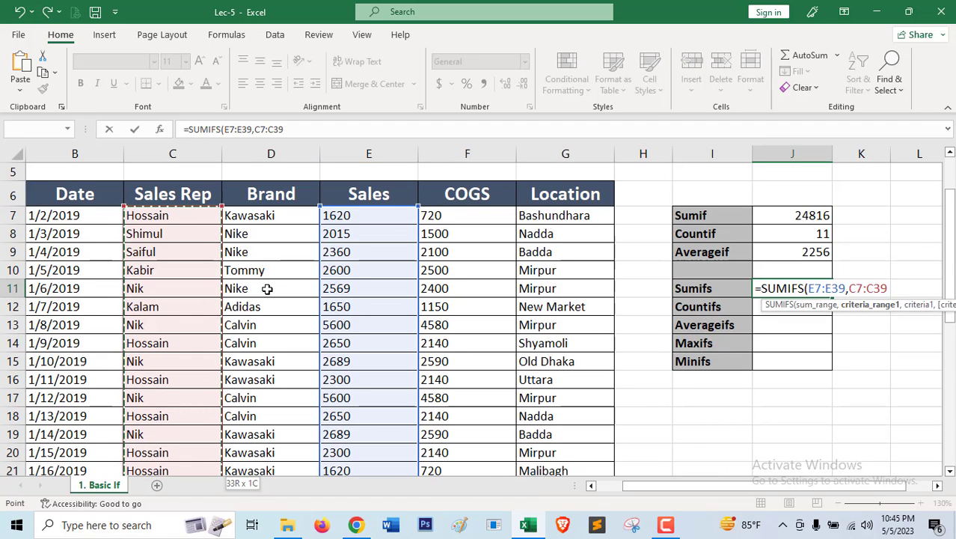
type(",")
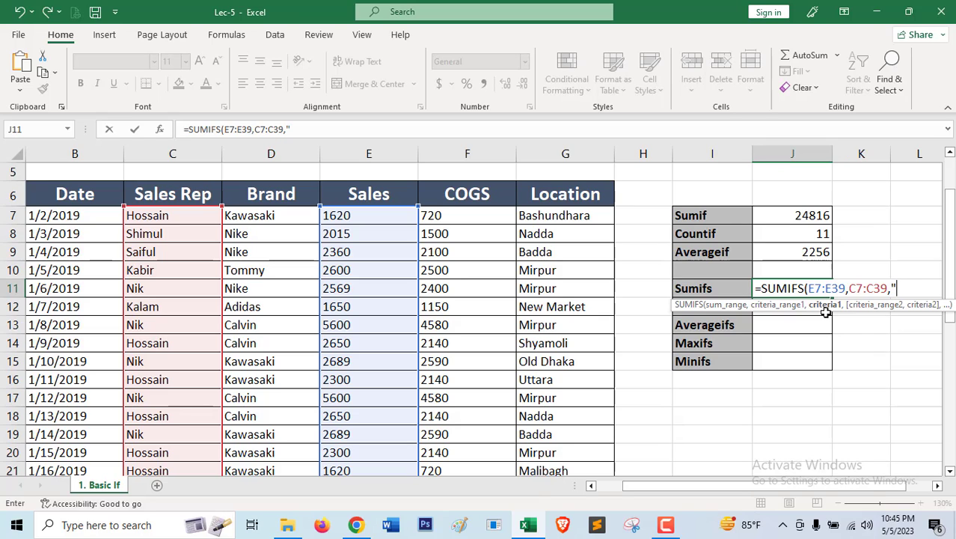
type("hossain")
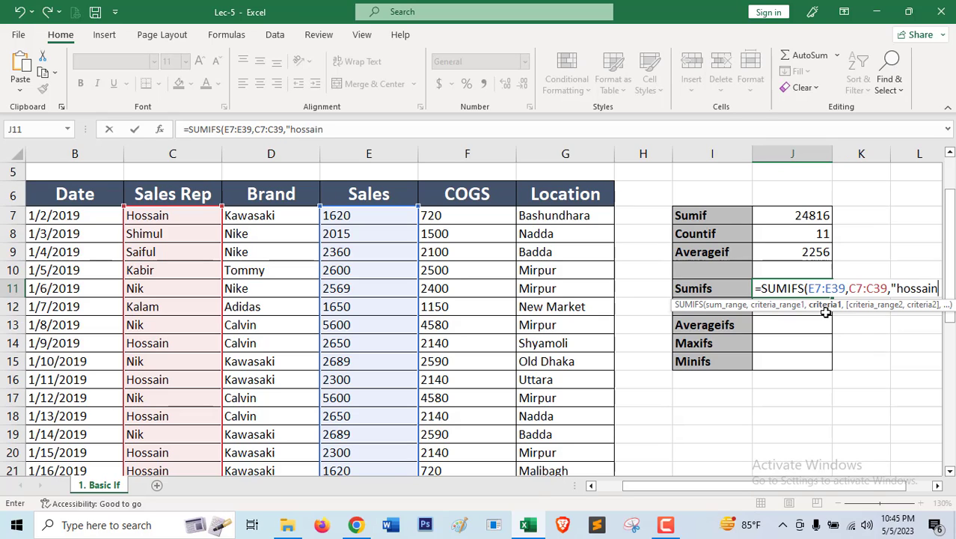
type("\"")
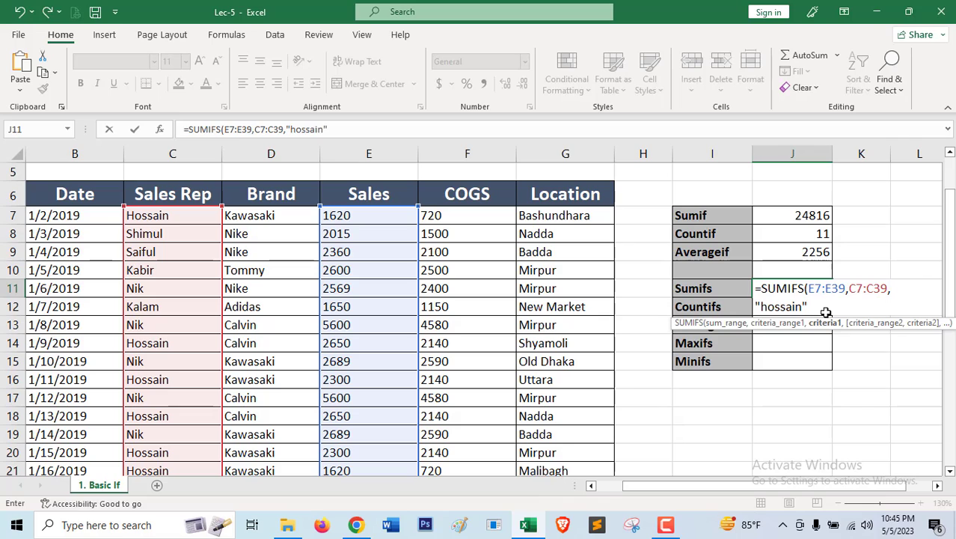
type(",")
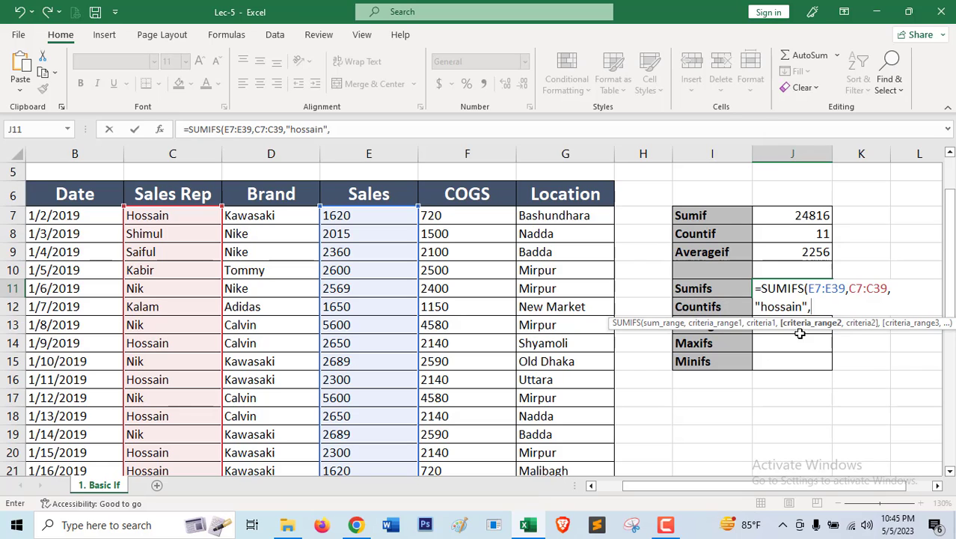
Add the Brand cells D7:D39 as the second criteria range of the SUMIFS formula, with the criteria "kawasaki".
left_click(268, 216)
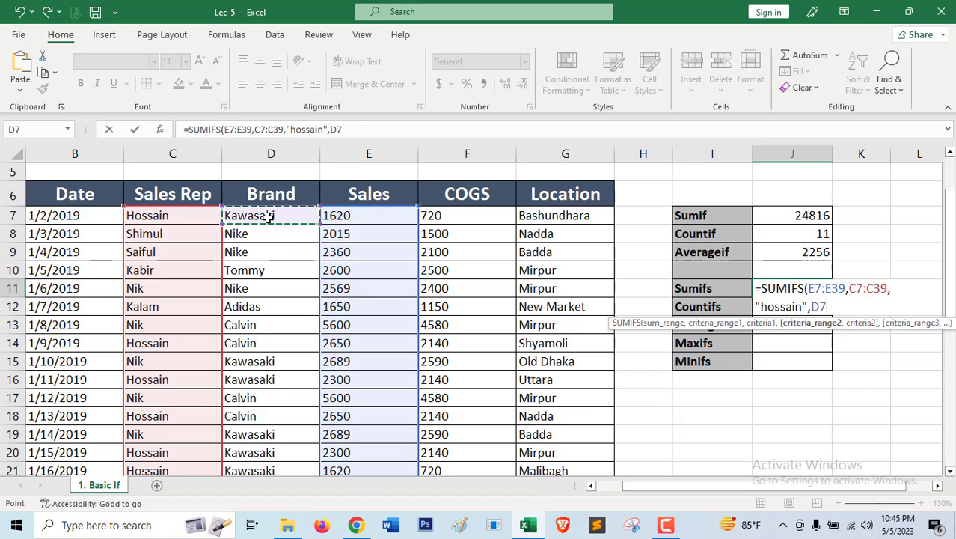
key("ctrl+shift+Down")
scroll(269, 224, "up", 7)
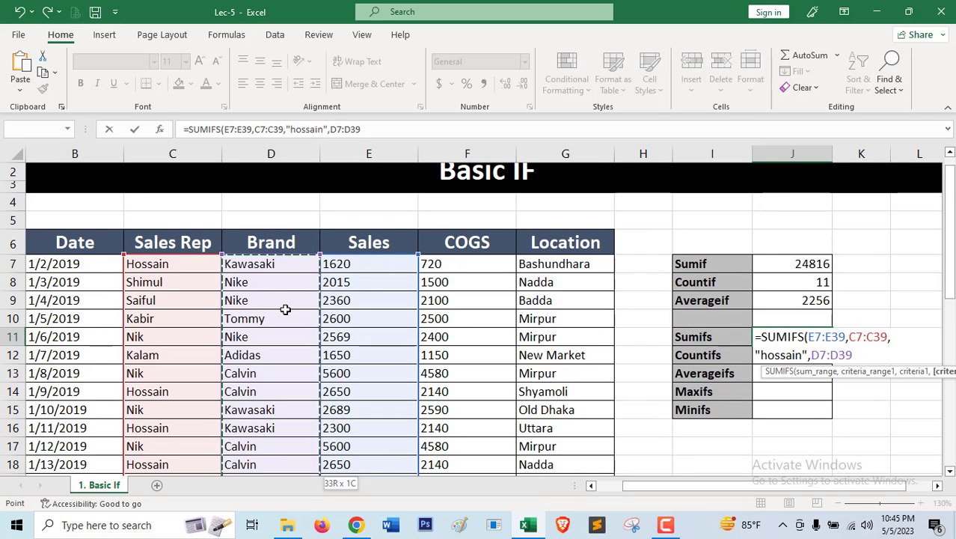
type(",")
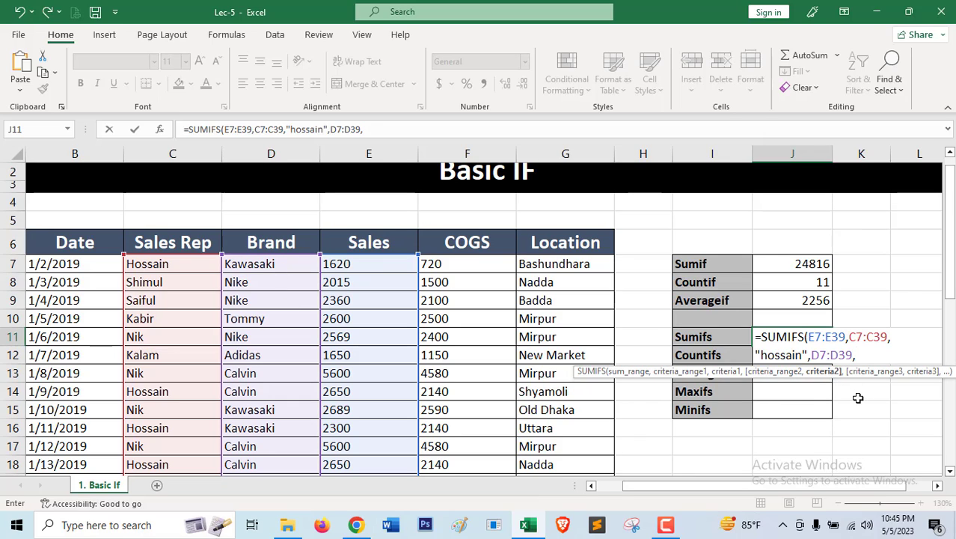
type("\"kawasaki\"")
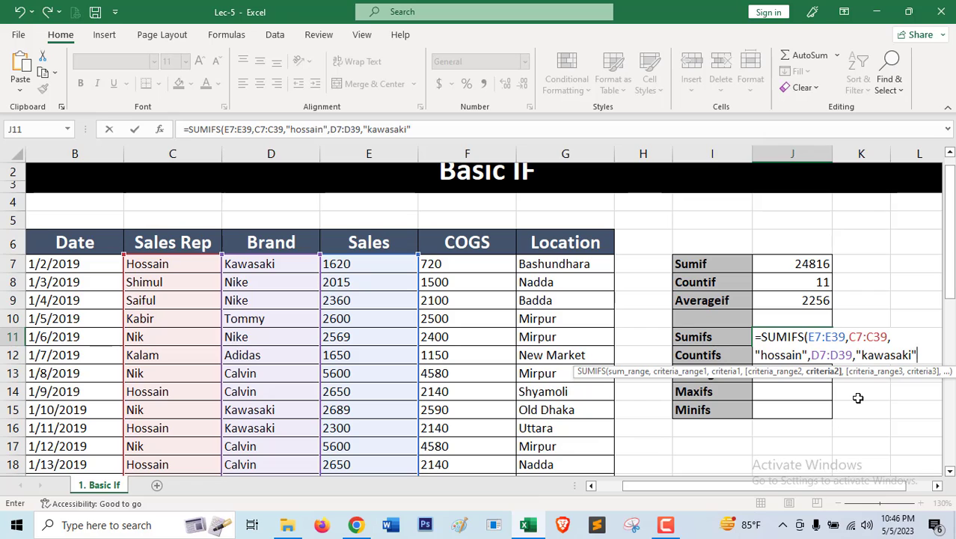
type(",")
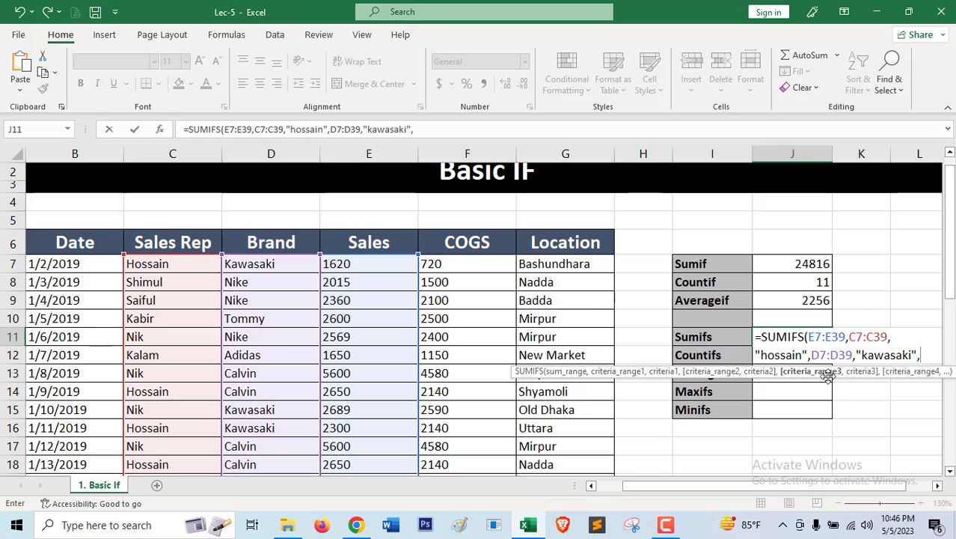
Close and enter the SUMIFS formula in J11, and review it against the first record's Sales Rep and Brand cells.
key("BackSpace")
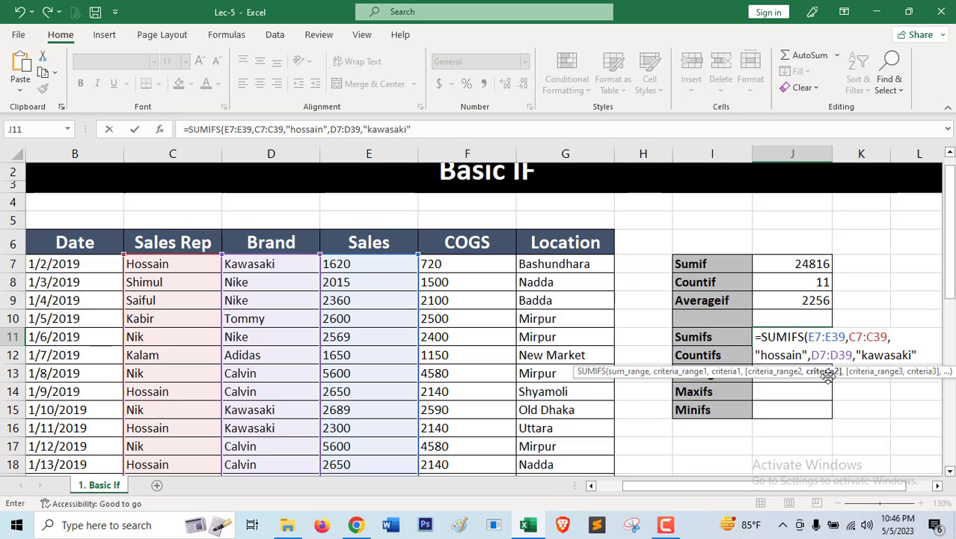
type(")")
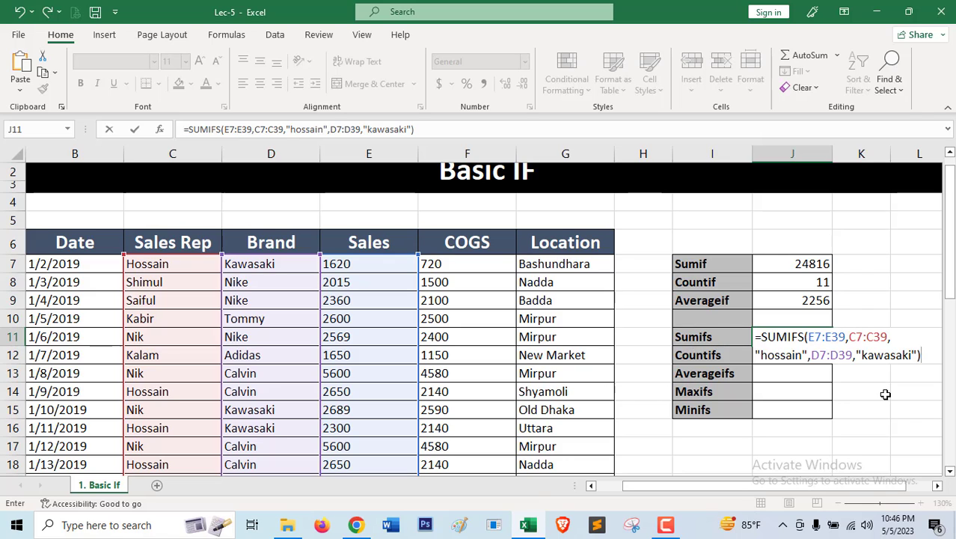
key("Return")
left_click(789, 337)
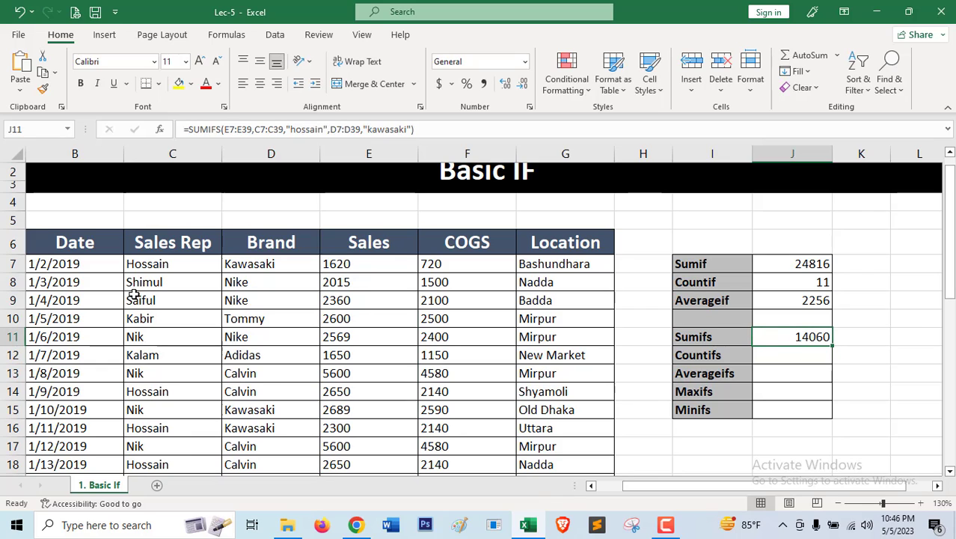
left_click(149, 268)
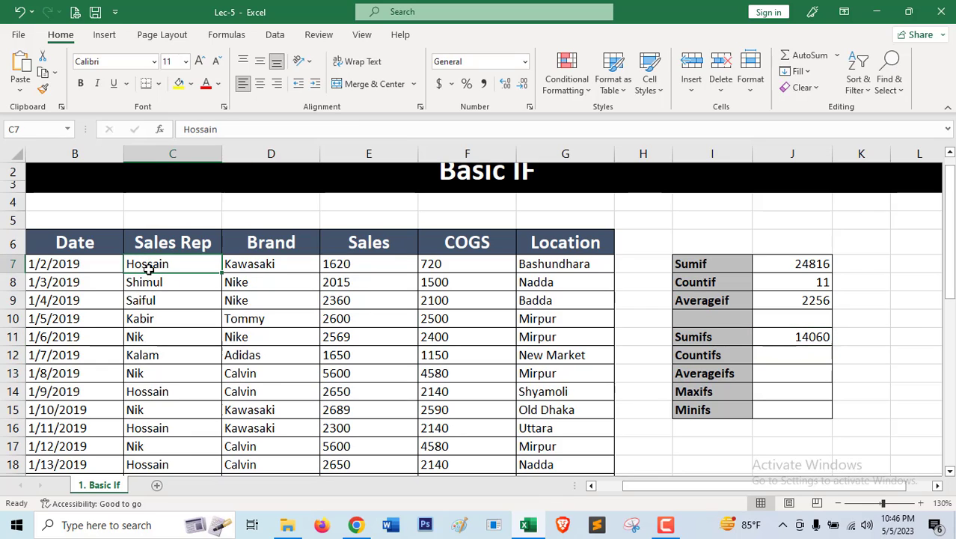
left_click(252, 266)
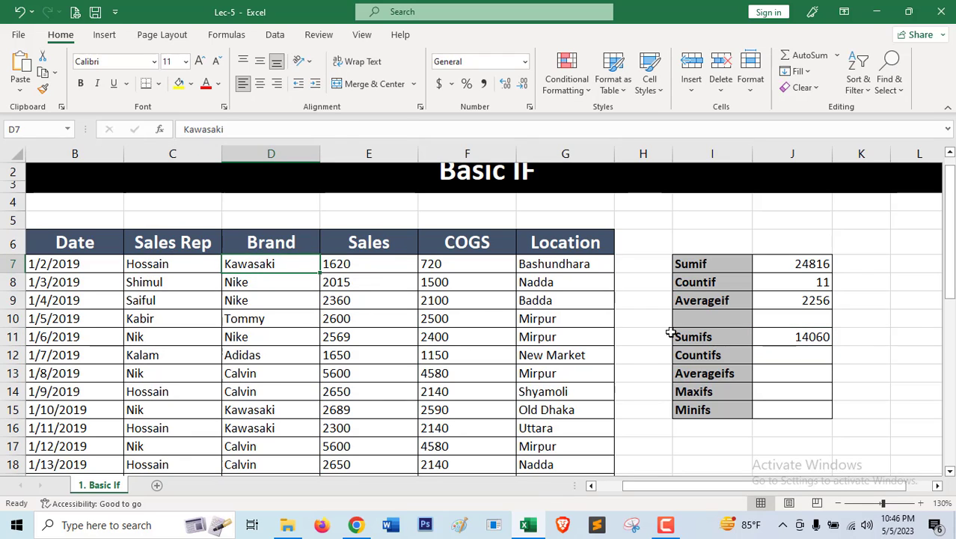
left_click(793, 337)
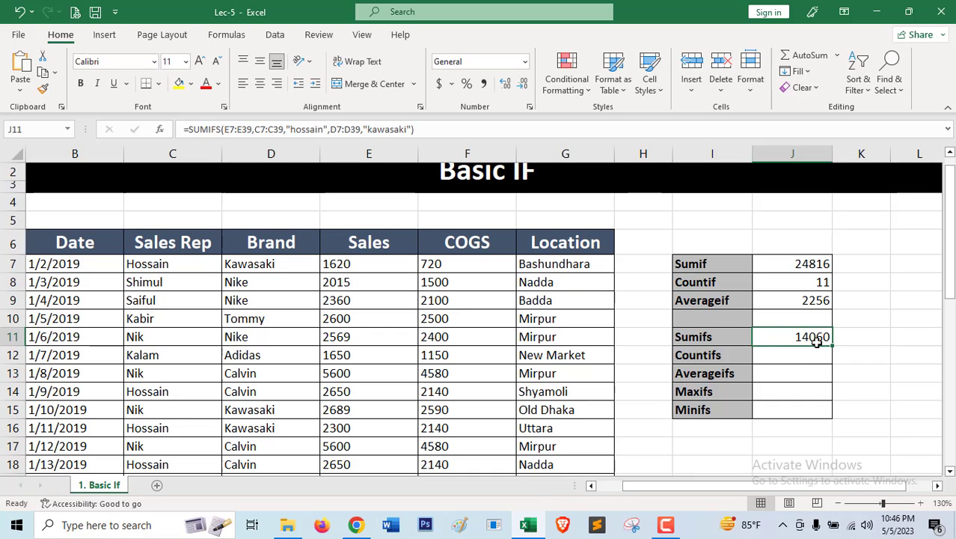
Start a COUNTIFS formula in J12 with Sales Rep cells C7:C39 as the first criteria range and the first record's rep name as criteria.
left_click(782, 376)
left_click(787, 360)
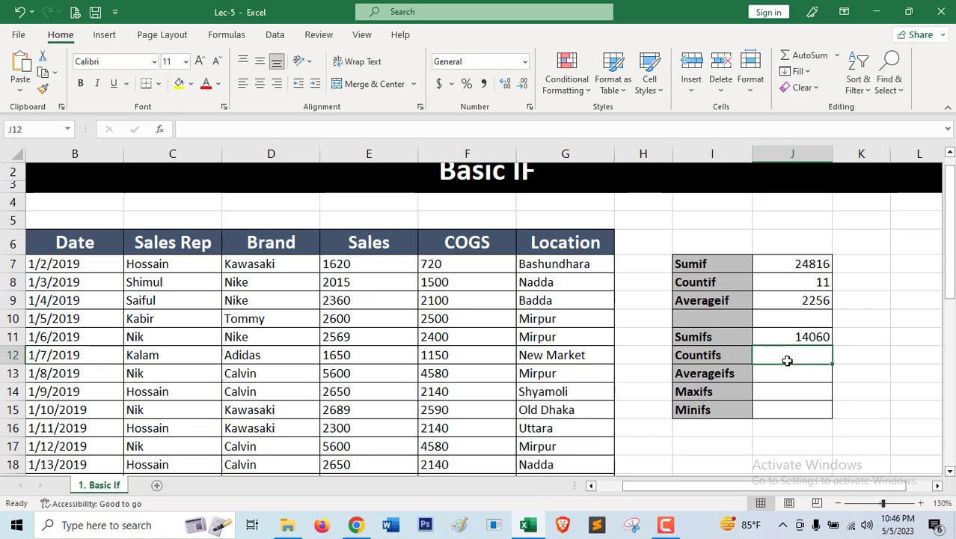
type("=")
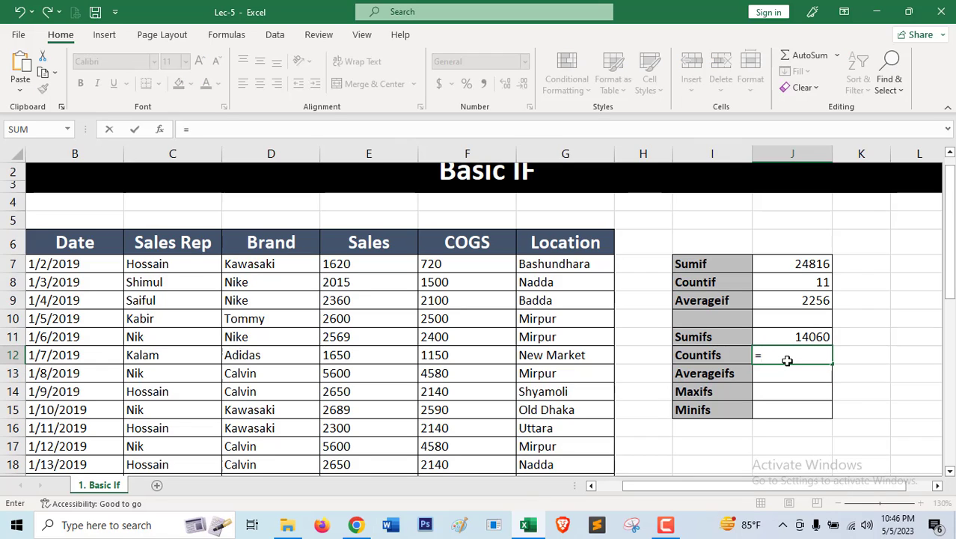
type("countifs")
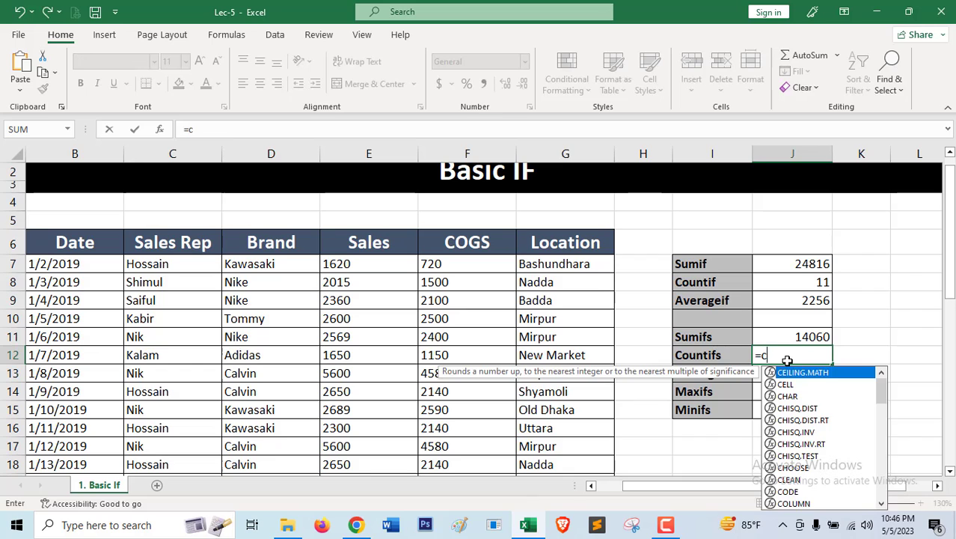
key("Tab")
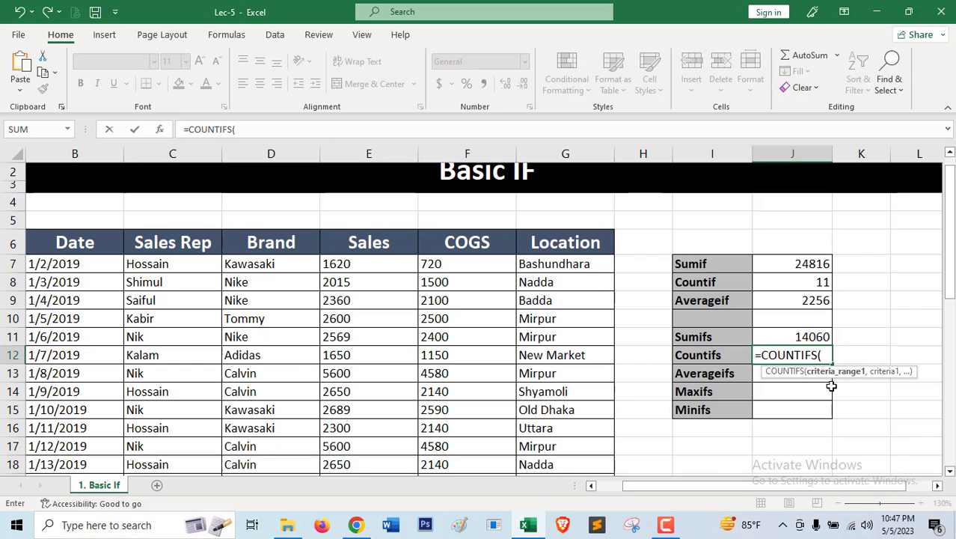
left_click(148, 265)
key("ctrl+shift+Down")
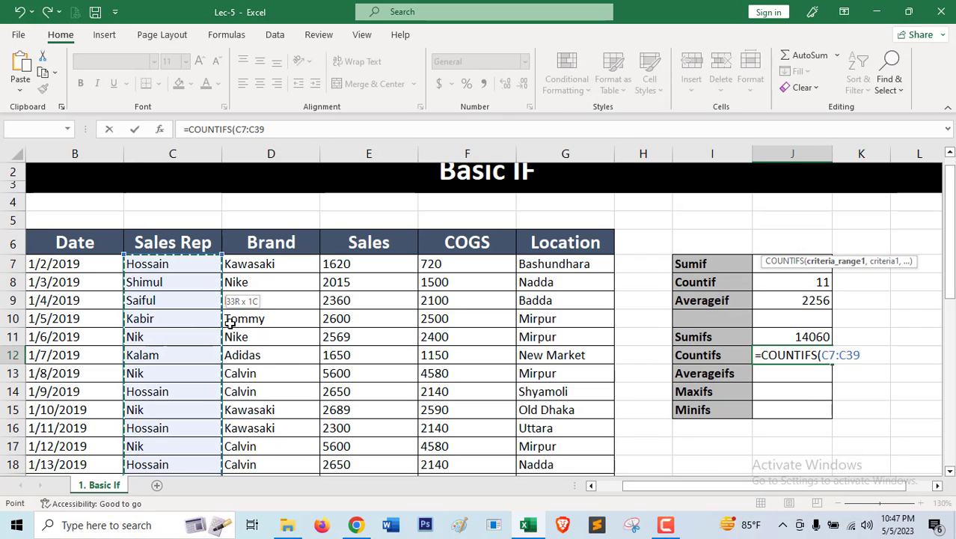
type(",")
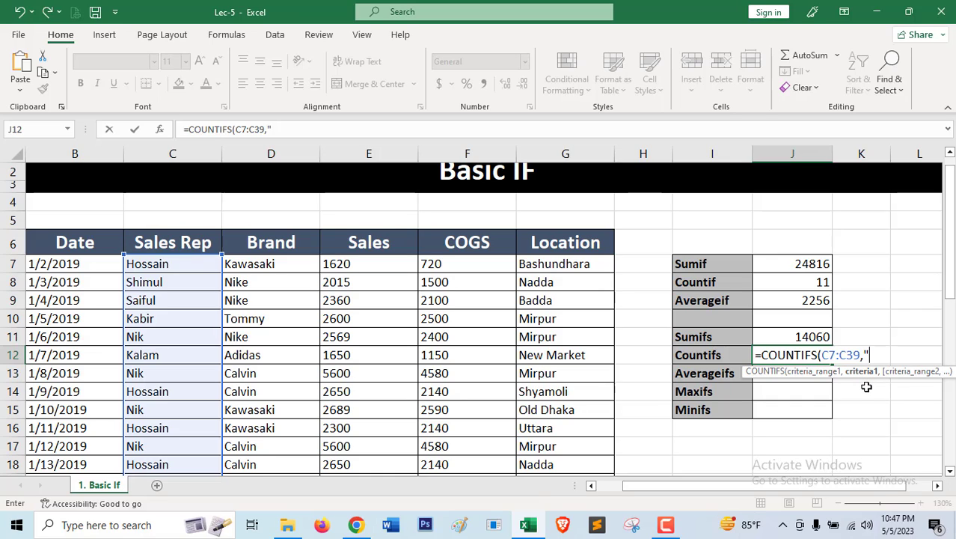
type("hossain\",")
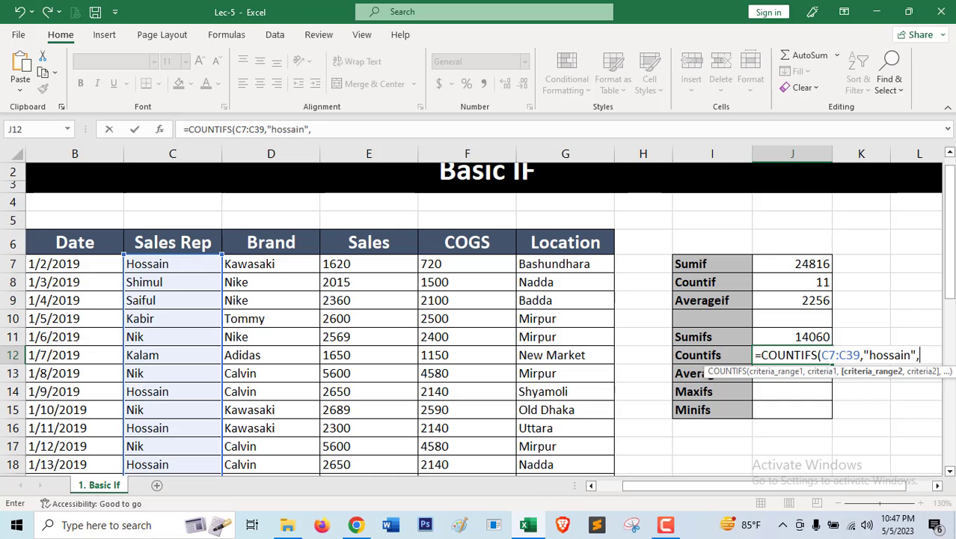
Add the Brand cells D7:D39 with the criteria "kawasaki" to the COUNTIFS formula, and enter it in J12.
left_click(274, 267)
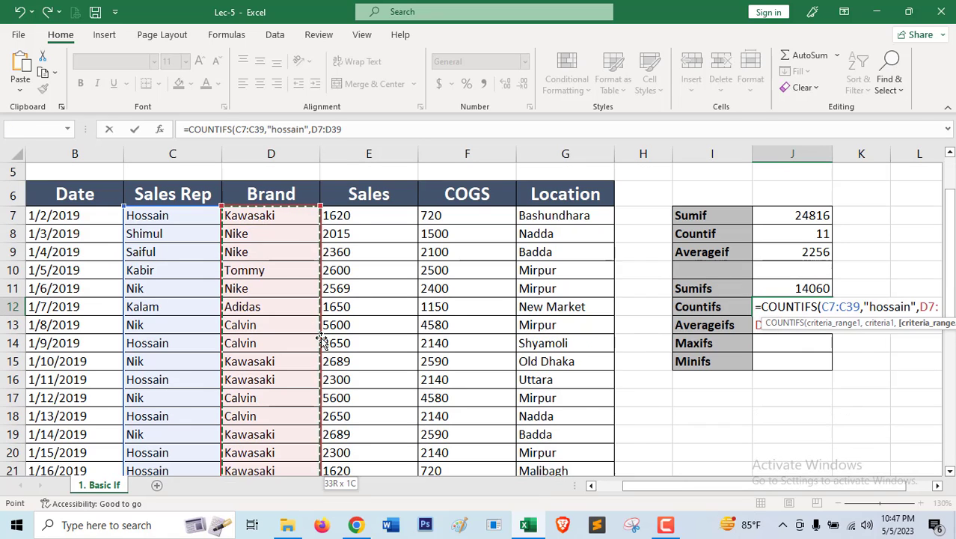
type(",")
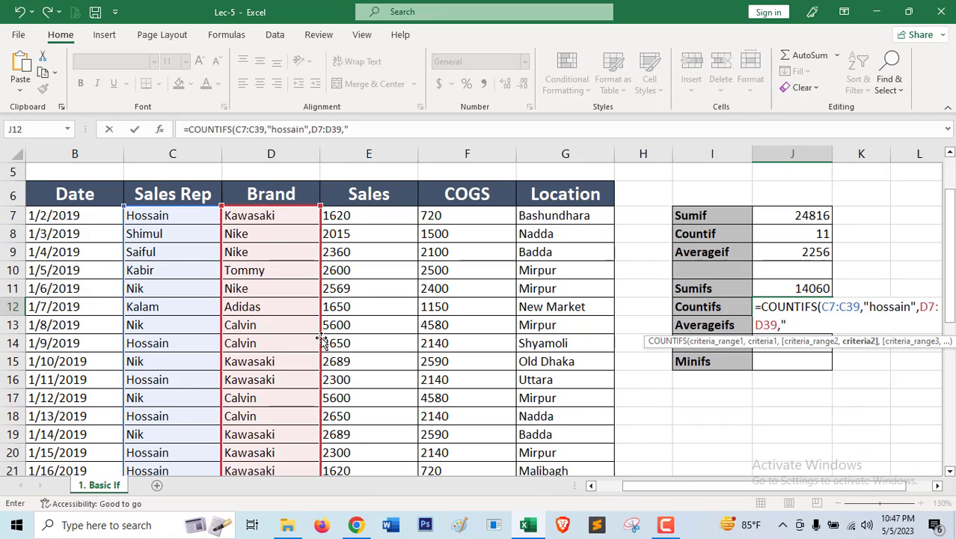
type("\"")
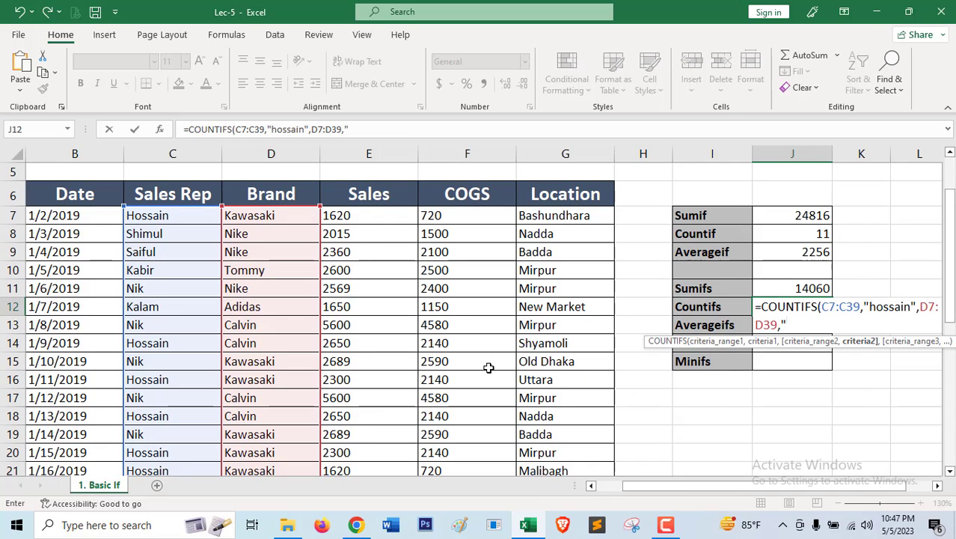
type("kawasaki\"")
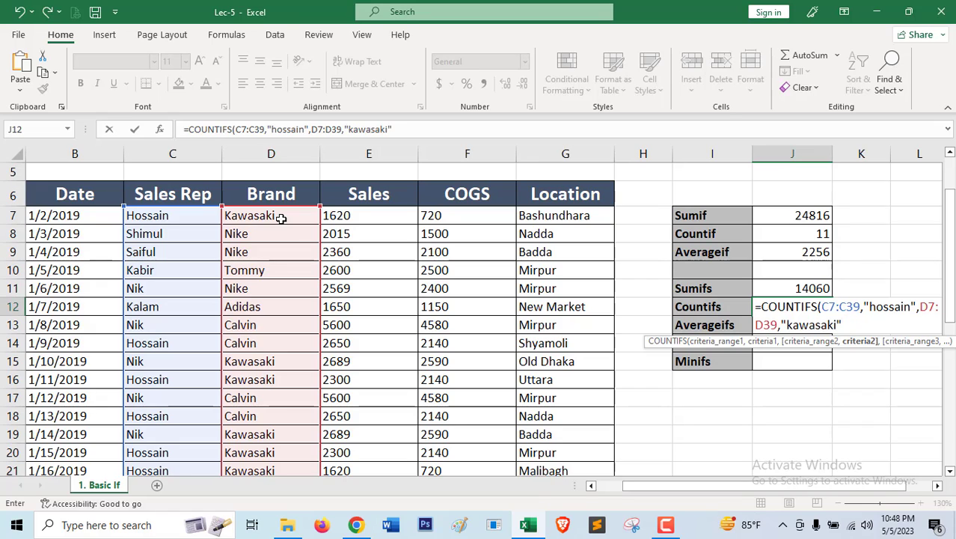
type(")")
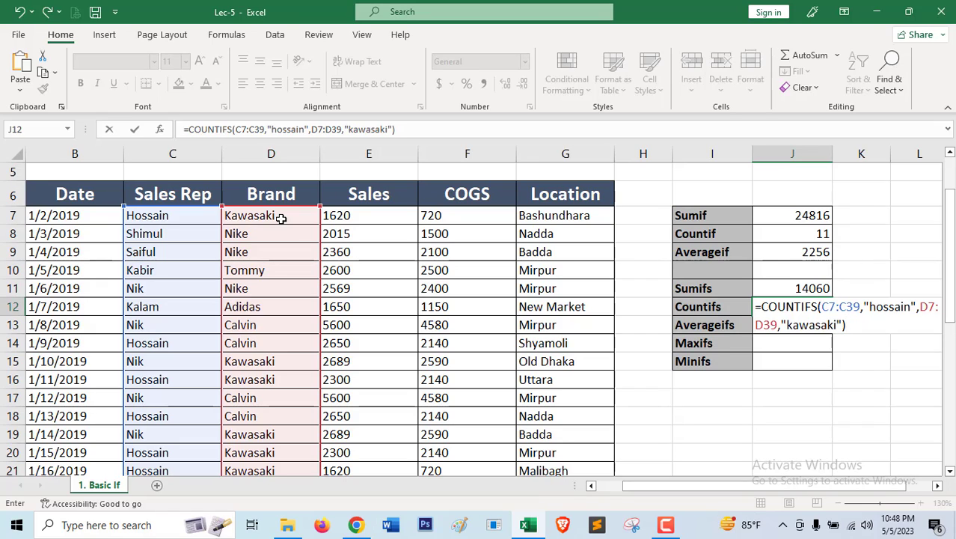
key("Return")
left_click(764, 311)
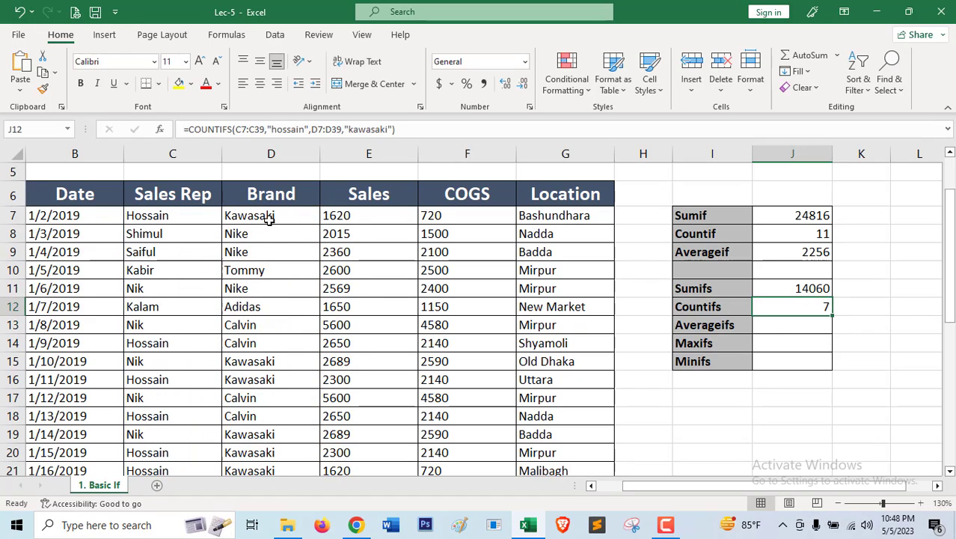
left_click(796, 323)
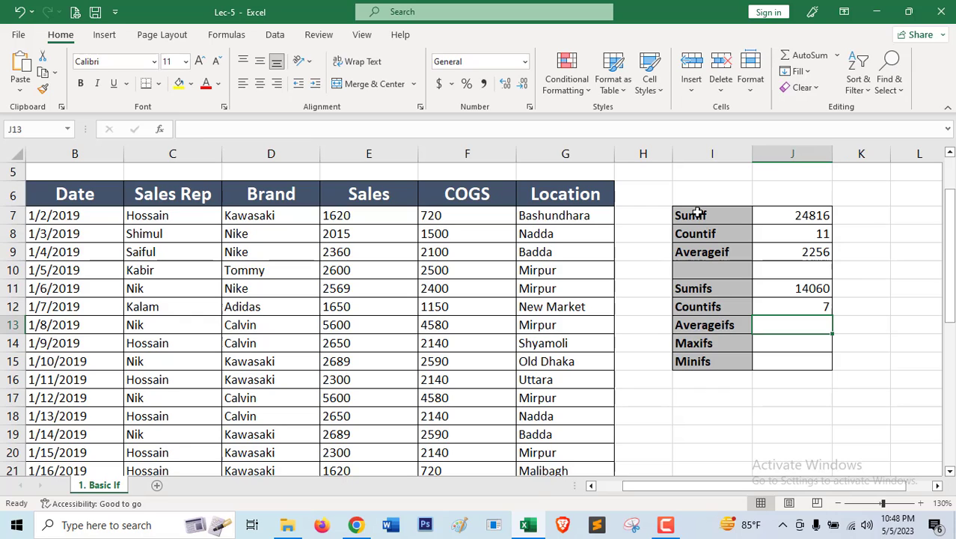
left_click_drag(698, 216, 701, 257)
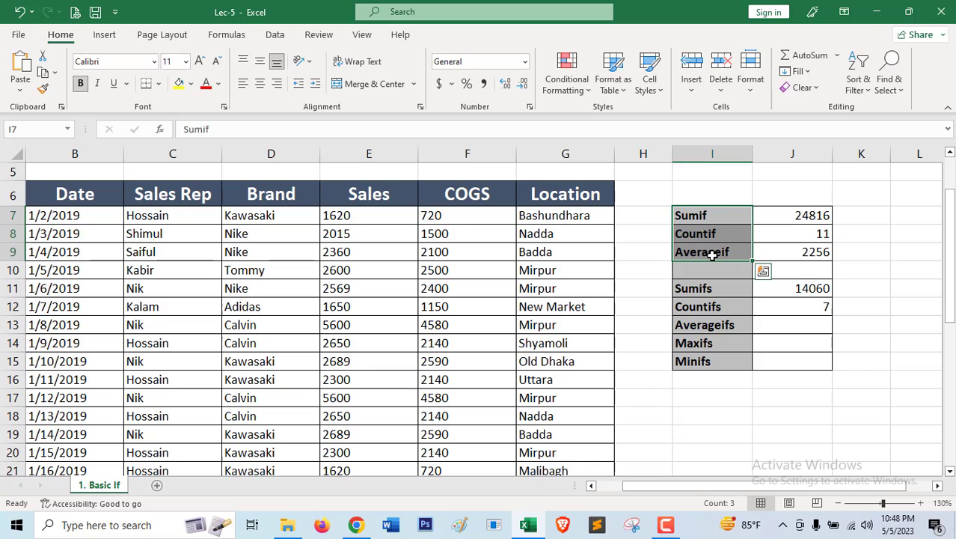
left_click(708, 305)
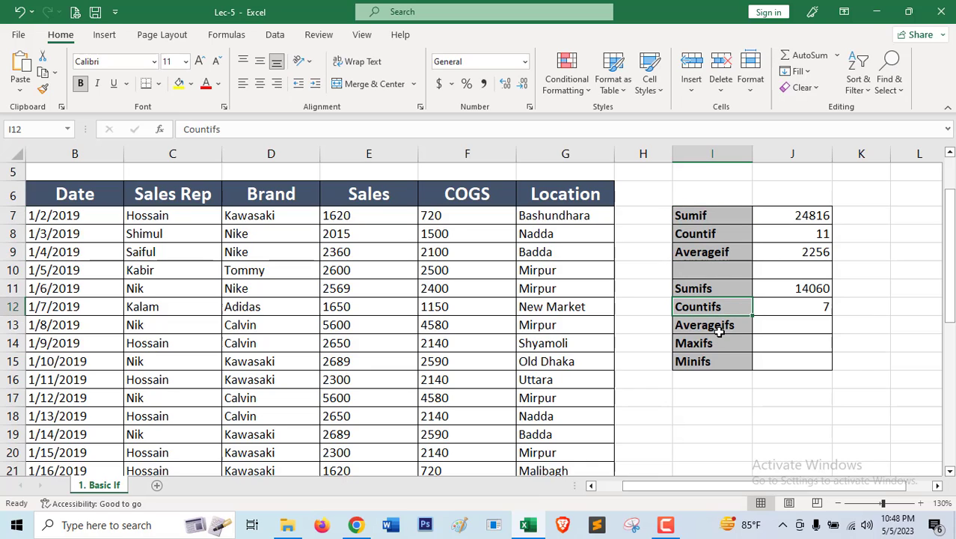
Start an AVERAGEIFS formula in J13 beside the Averageifs label, with the Sales cells E7:E39 as the average range.
left_click(772, 330)
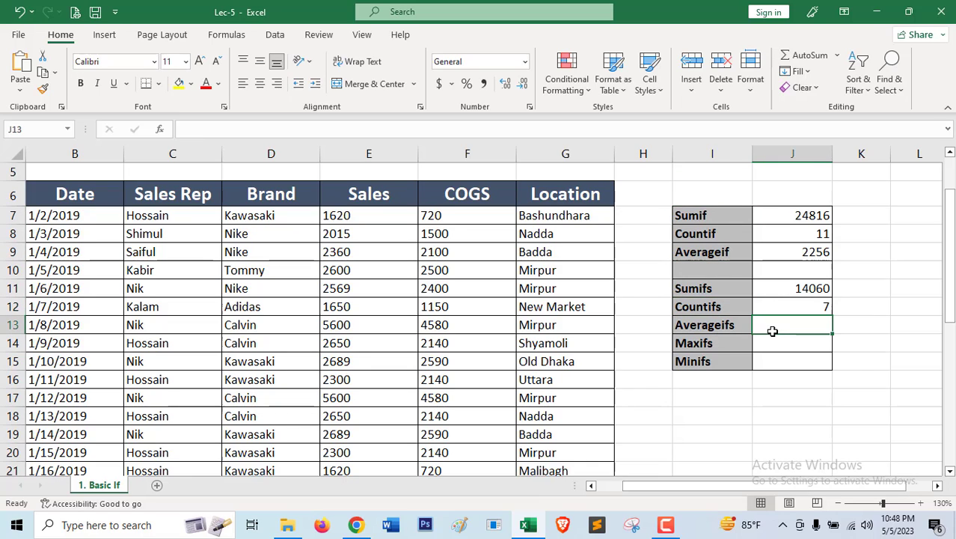
type("=")
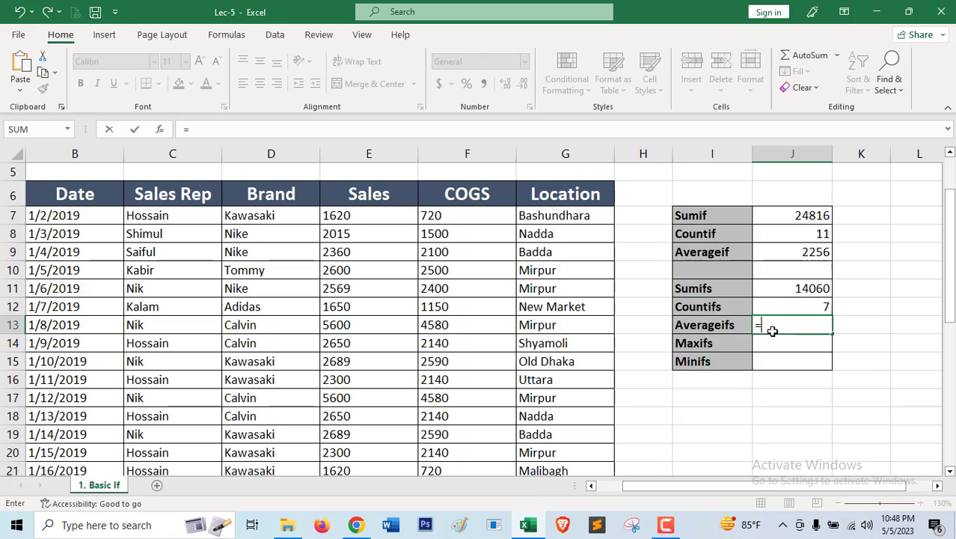
type("averageifs")
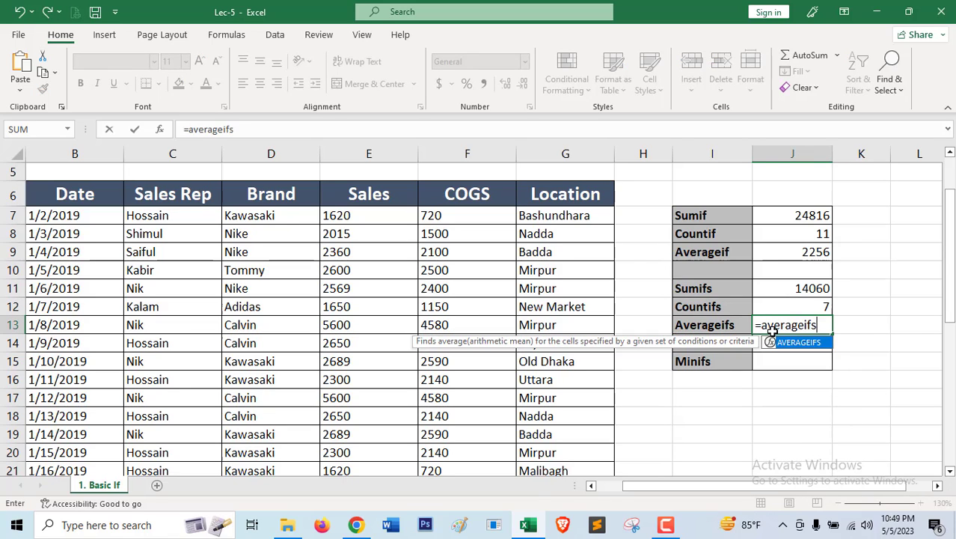
key("Tab")
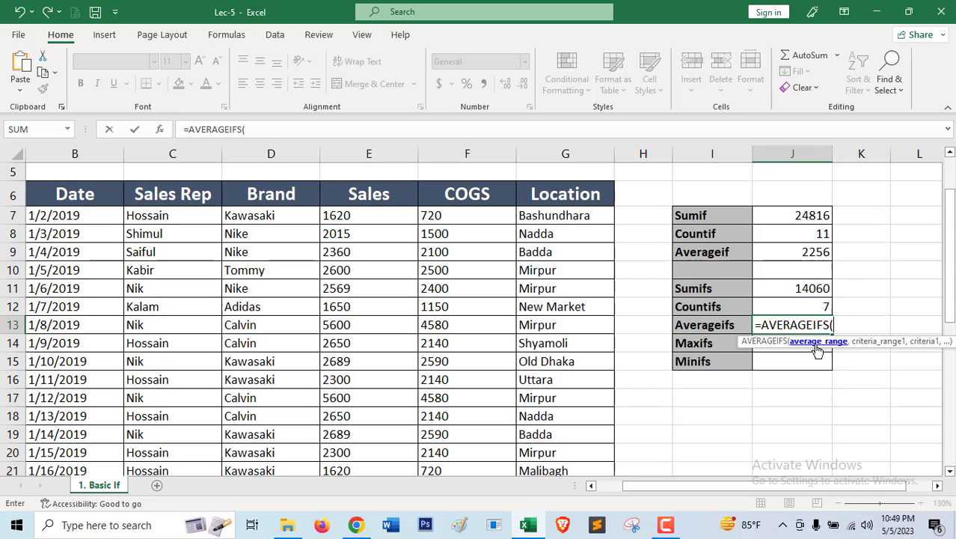
left_click(351, 216)
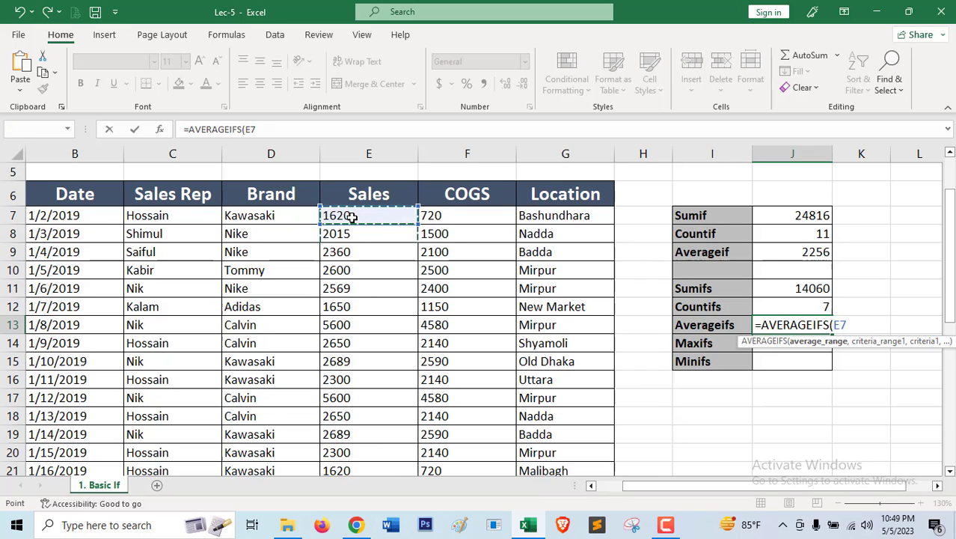
key("shift+Down")
key("shift+Down")
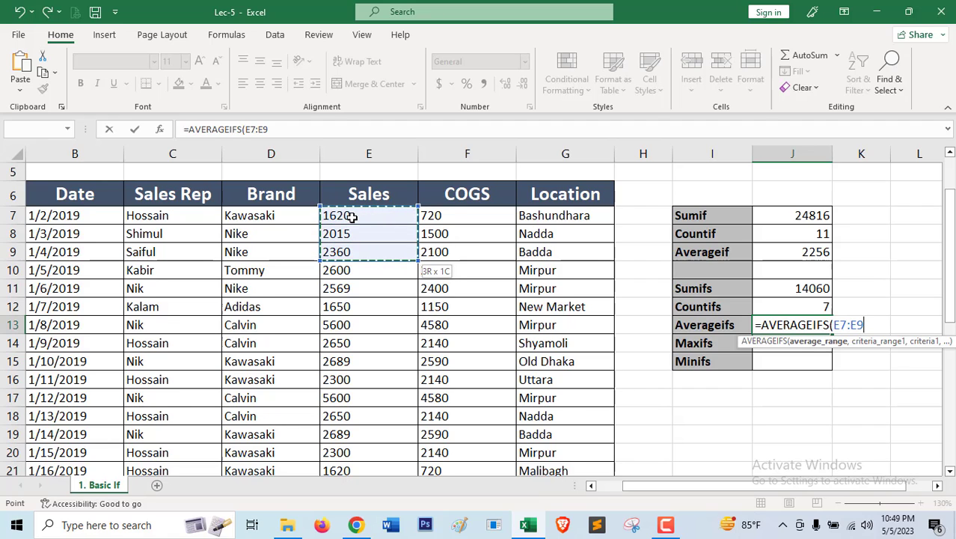
key("ctrl+shift+Down")
type(",")
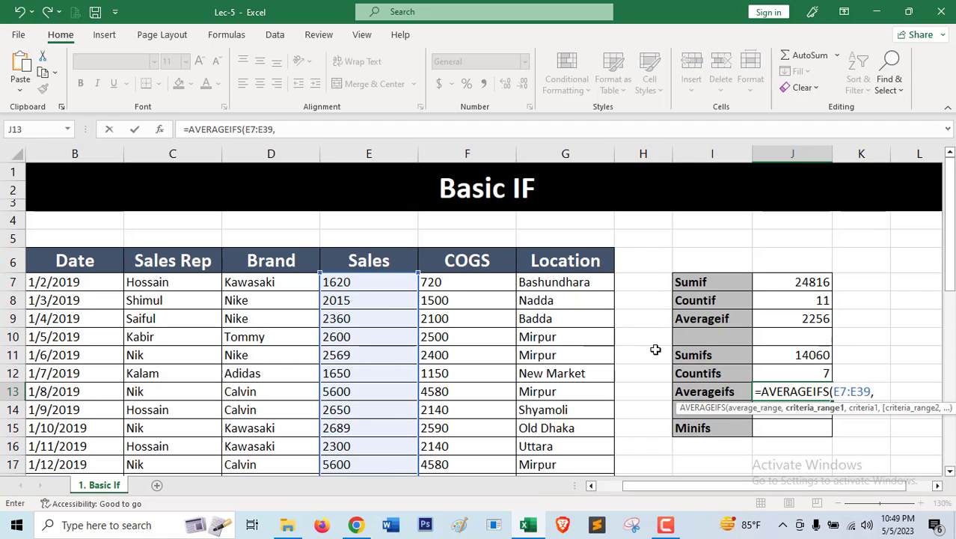
Add the Sales Rep cells C7:C39 as the AVERAGEIFS formula's first criteria range, with the first record's rep name in quotes as its criteria.
left_click(177, 283)
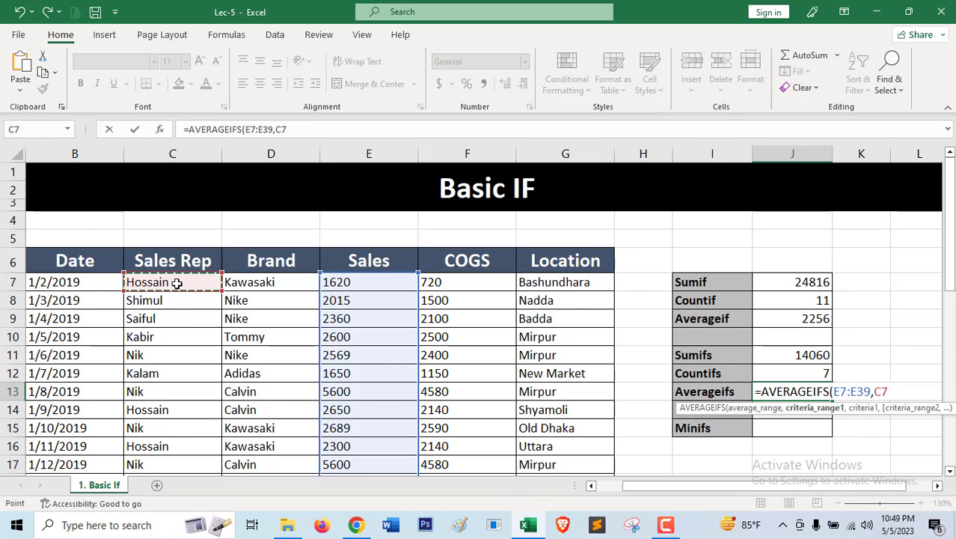
key("ctrl+shift+Down")
scroll(184, 290, "up", 3)
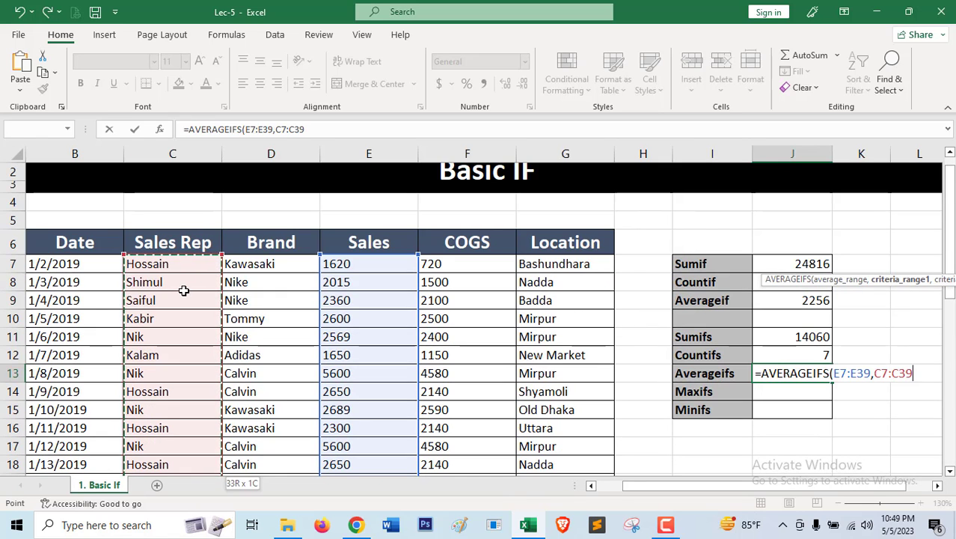
type(",\"")
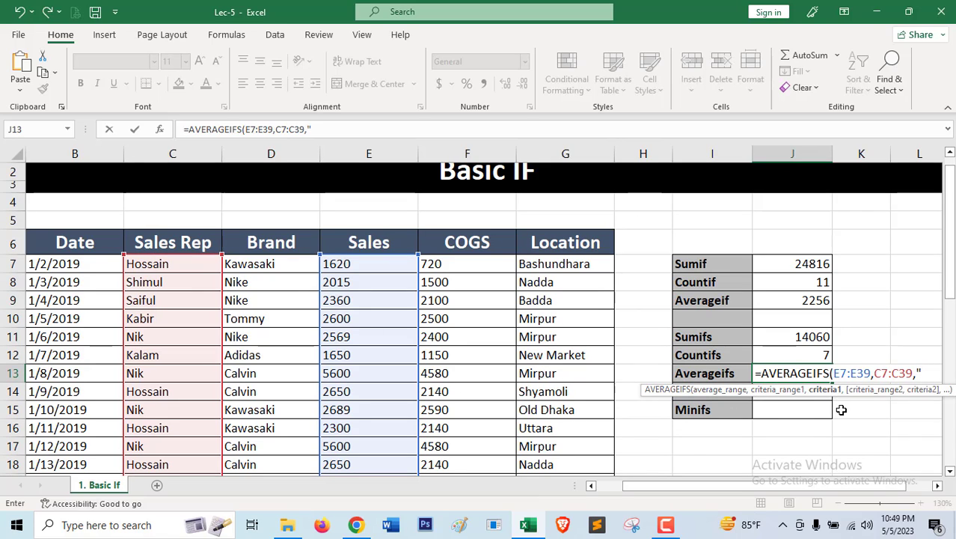
type("hossain\"")
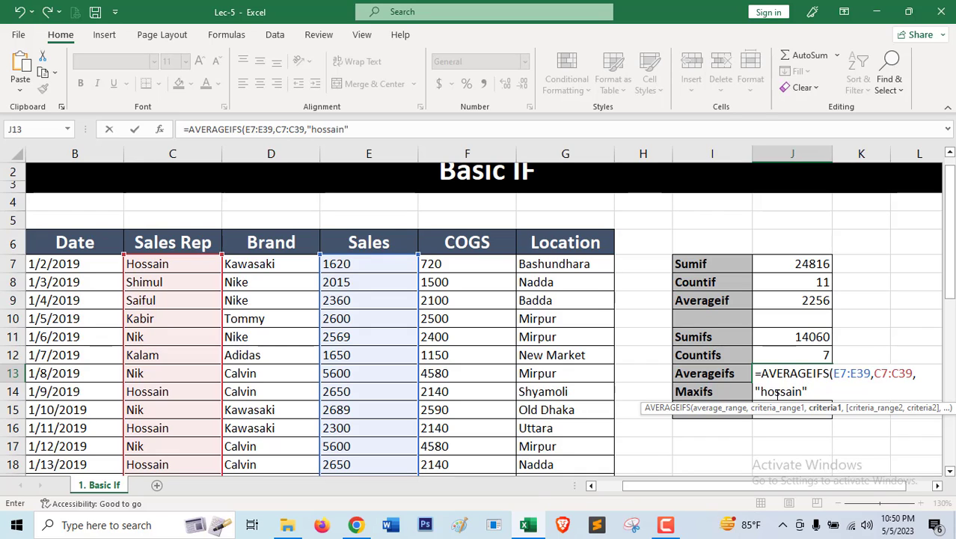
type(",")
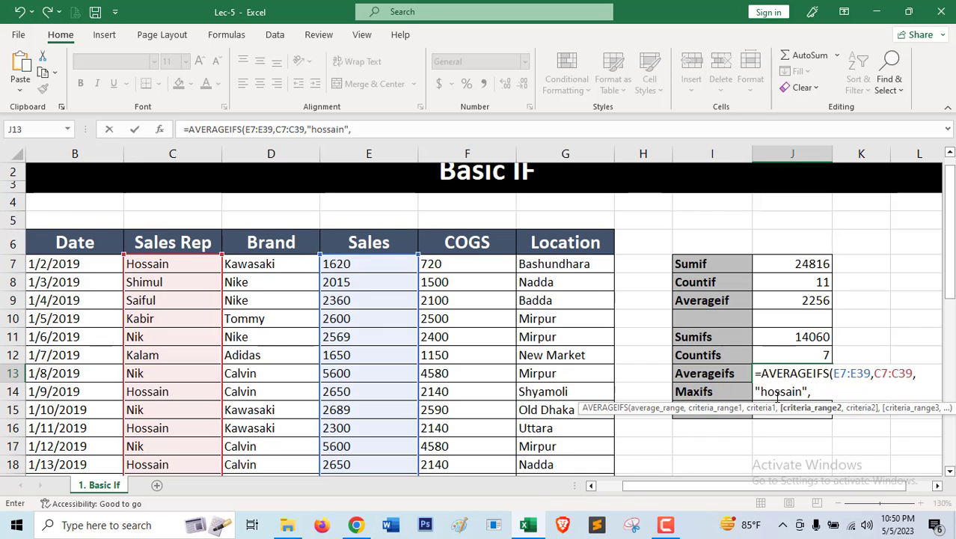
Add the Brand cells D7:D39 with the criteria "kawasaki", enter the AVERAGEIFS formula in J13, and compare it with the SUMIFS formula in J11.
left_click(276, 266)
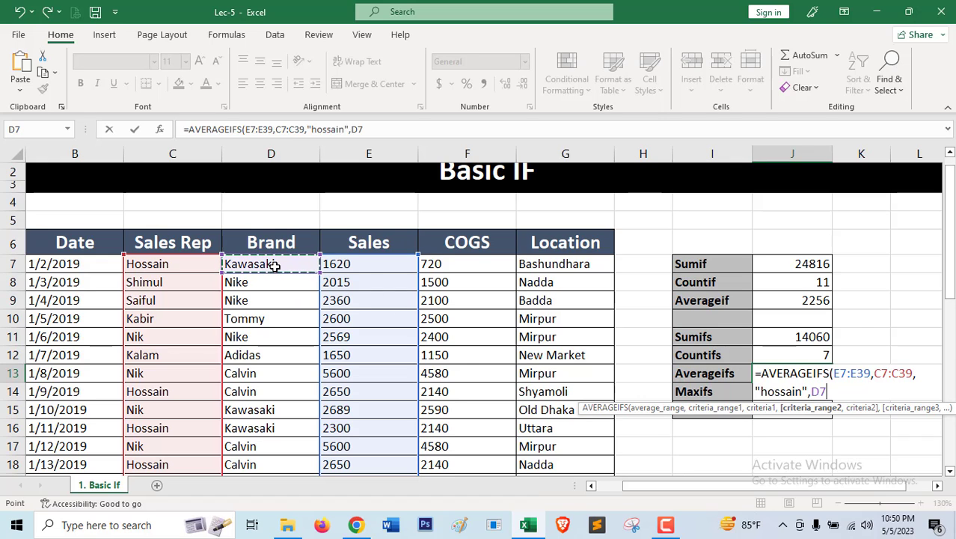
key("ctrl+shift+Down")
type(",")
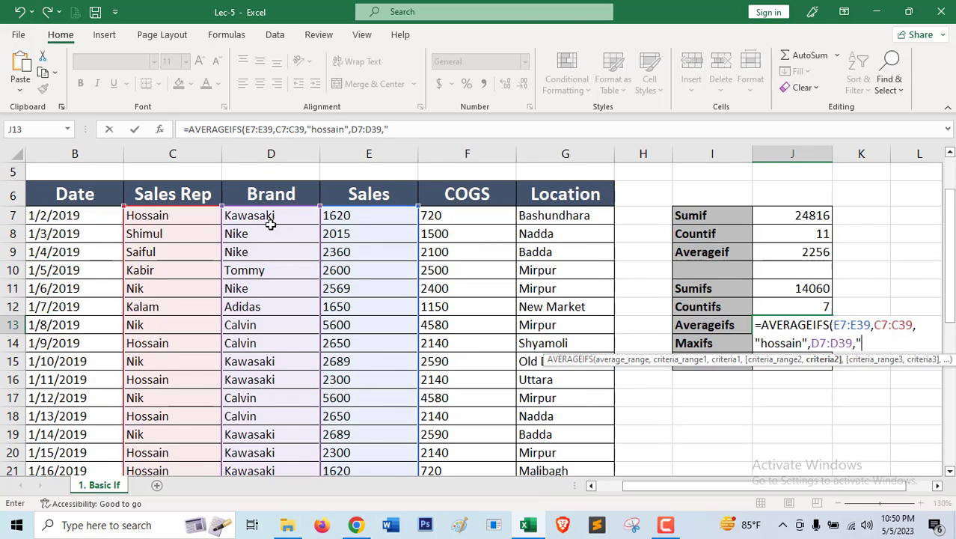
type("\"kawasaki")
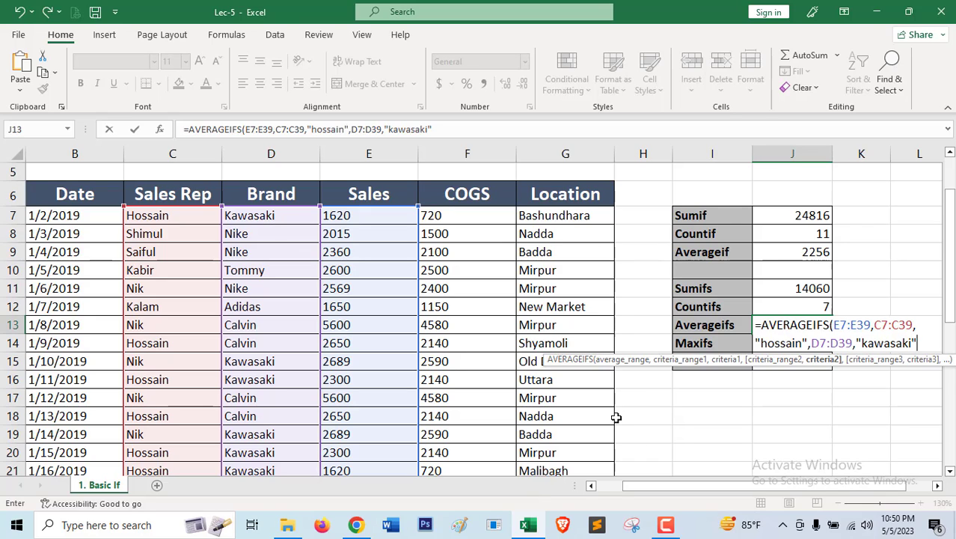
type("\")")
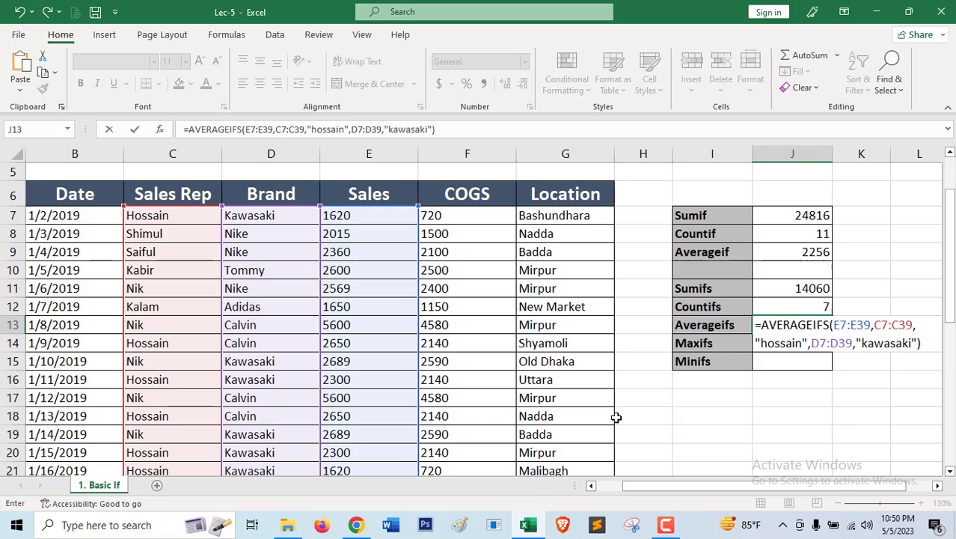
key("Return")
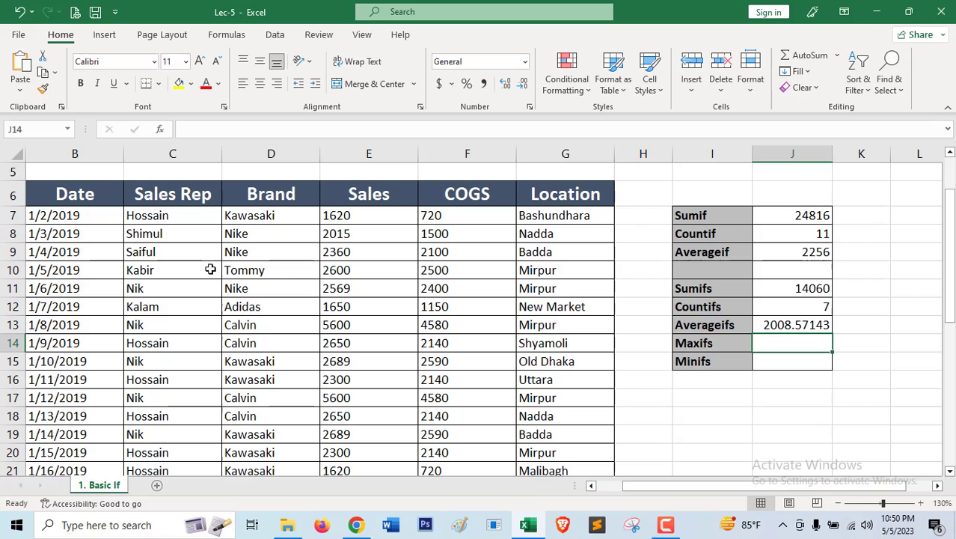
left_click(800, 291)
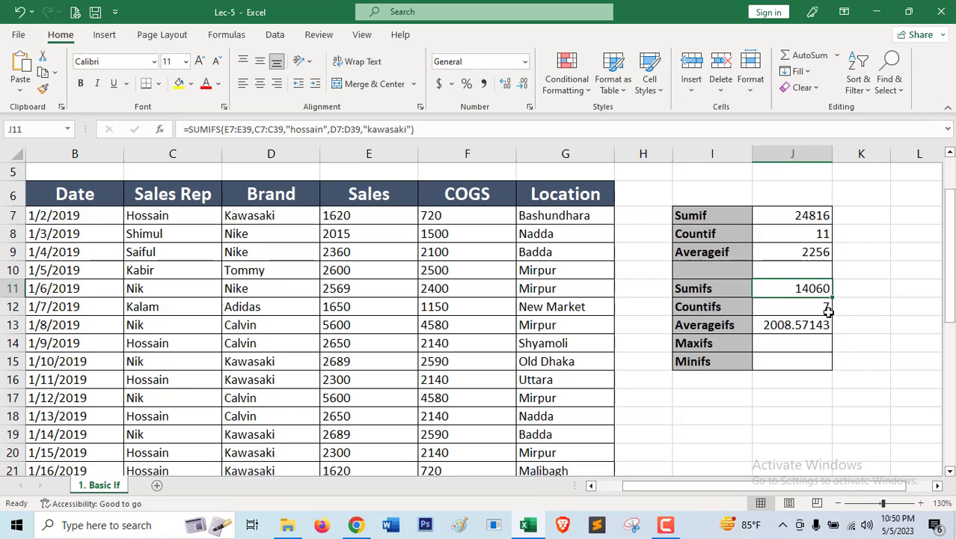
left_click(774, 327)
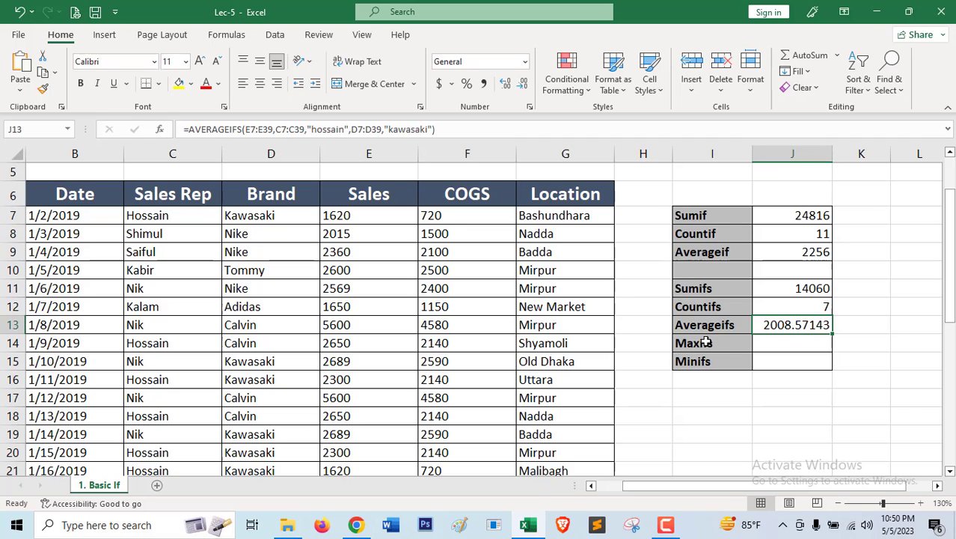
Start a MAXIFS formula in J14 beside the Maxifs label, with the Sales cells E7:E39 as the max range.
left_click(781, 348)
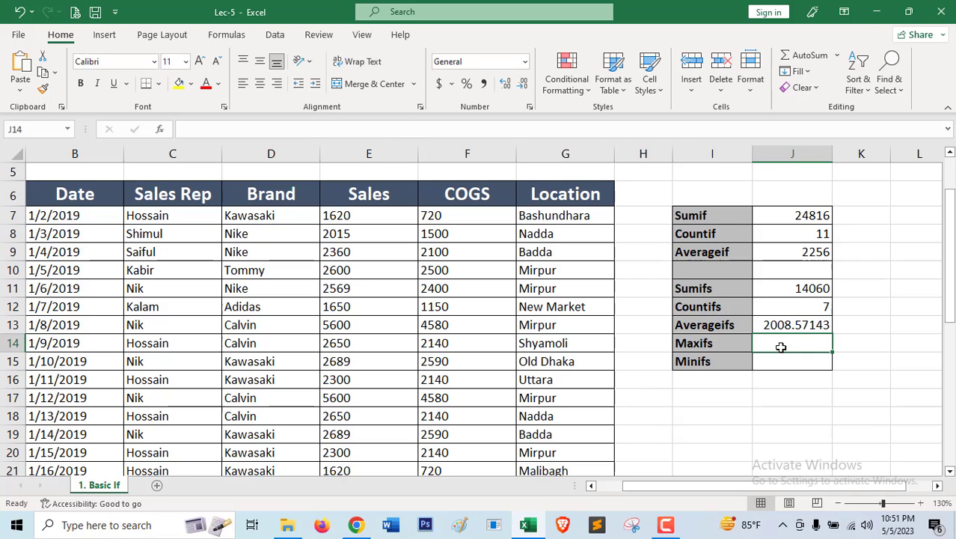
type("=maxifs")
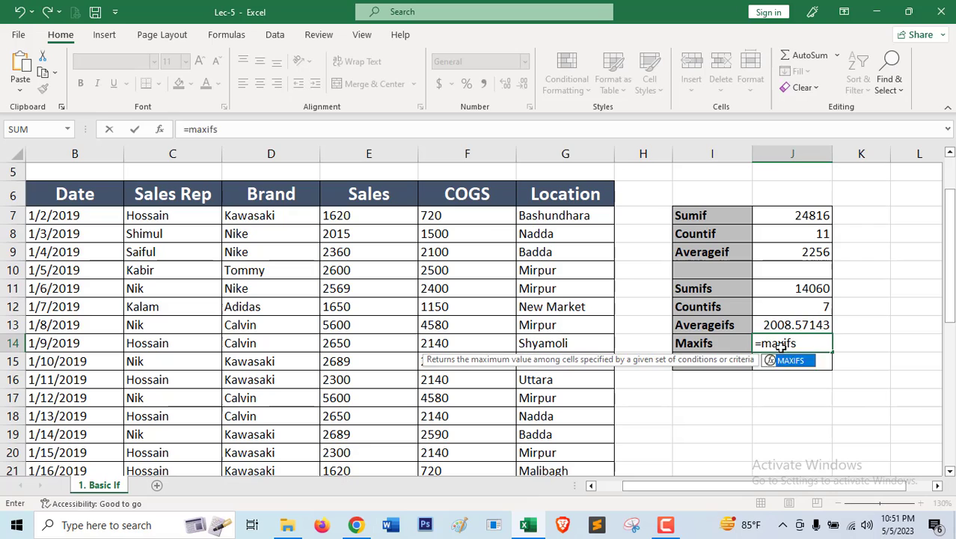
key("Tab")
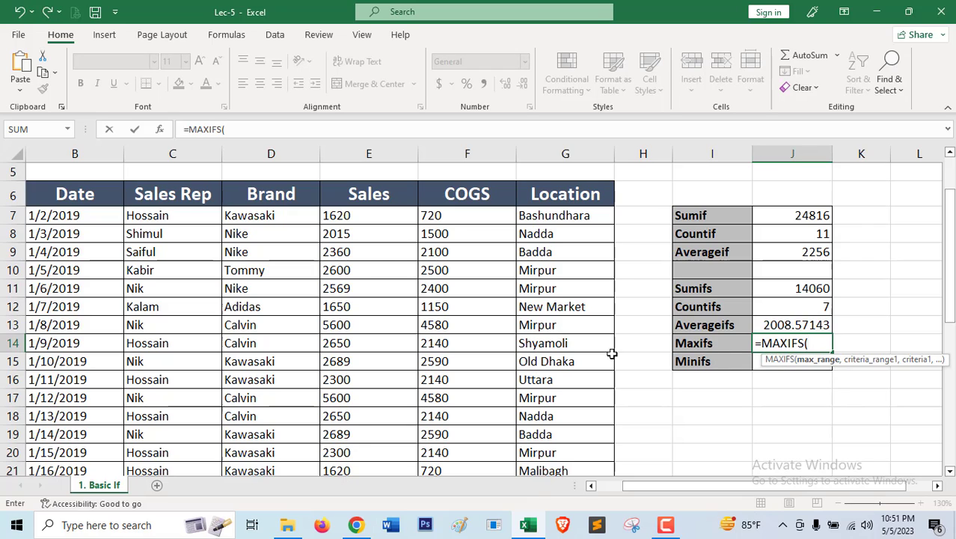
left_click(361, 216)
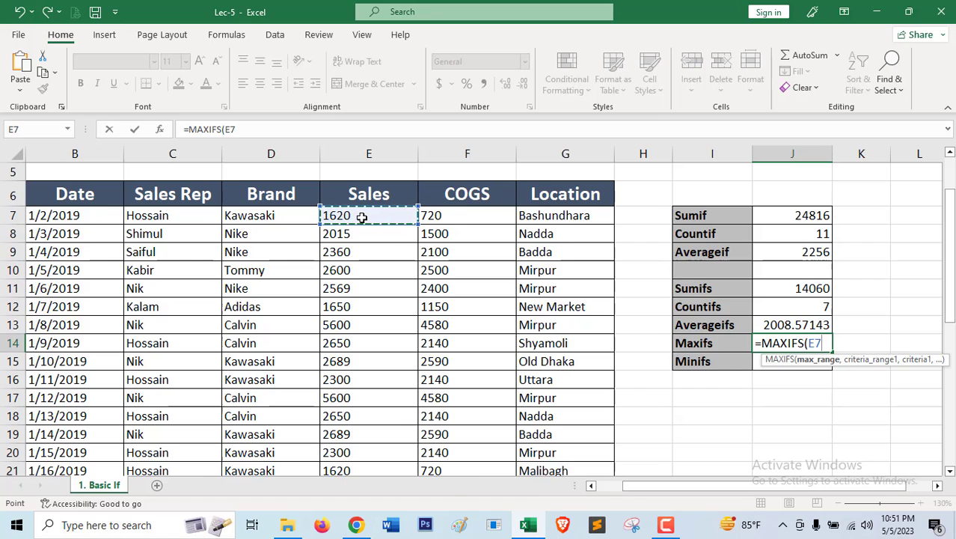
key("ctrl+shift+Down")
scroll(361, 217, "up", 5)
type(",")
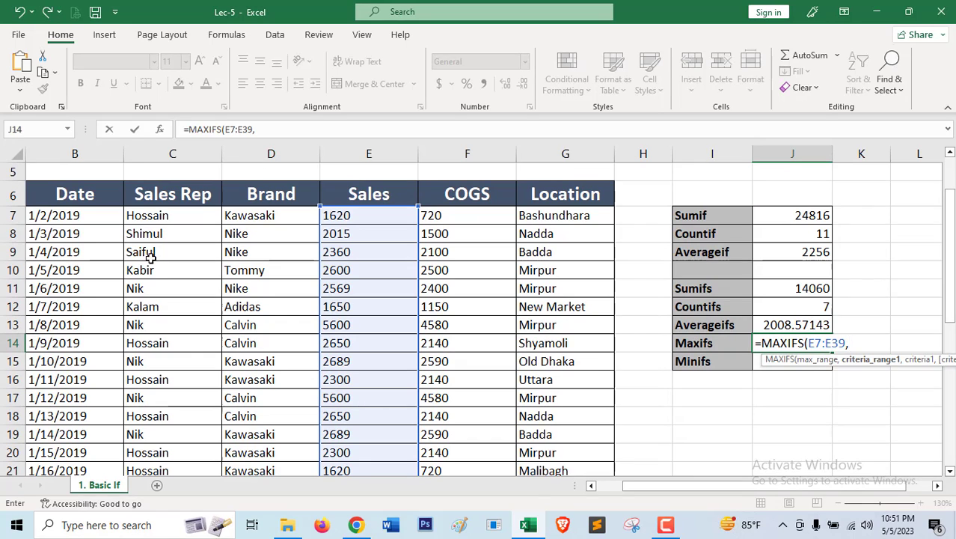
Add the Sales Rep cells C7:C39 as the MAXIFS formula's first criteria range, with the first record's rep name in quotes as its criteria.
left_click(164, 215)
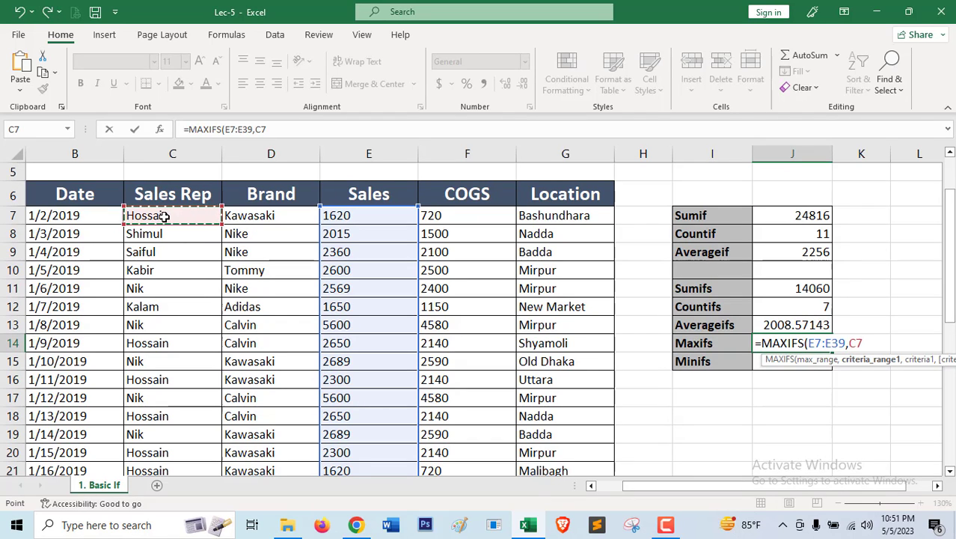
key("ctrl+shift+Down")
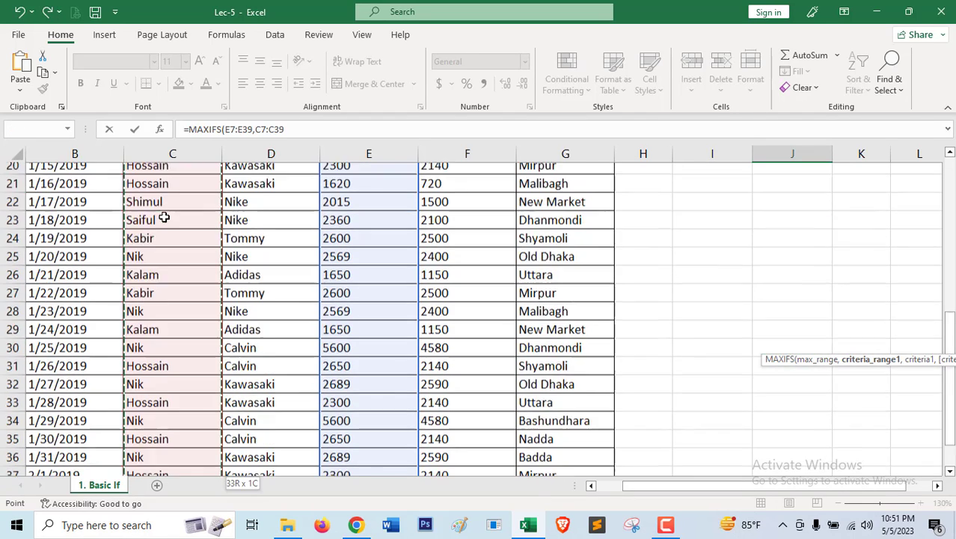
scroll(191, 208, "up", 6)
type(",")
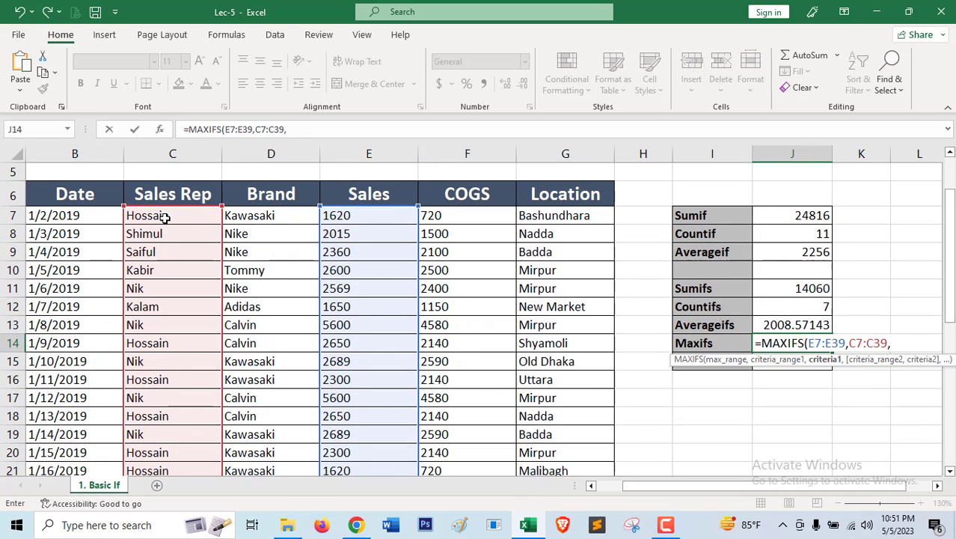
type("\"hossain\"")
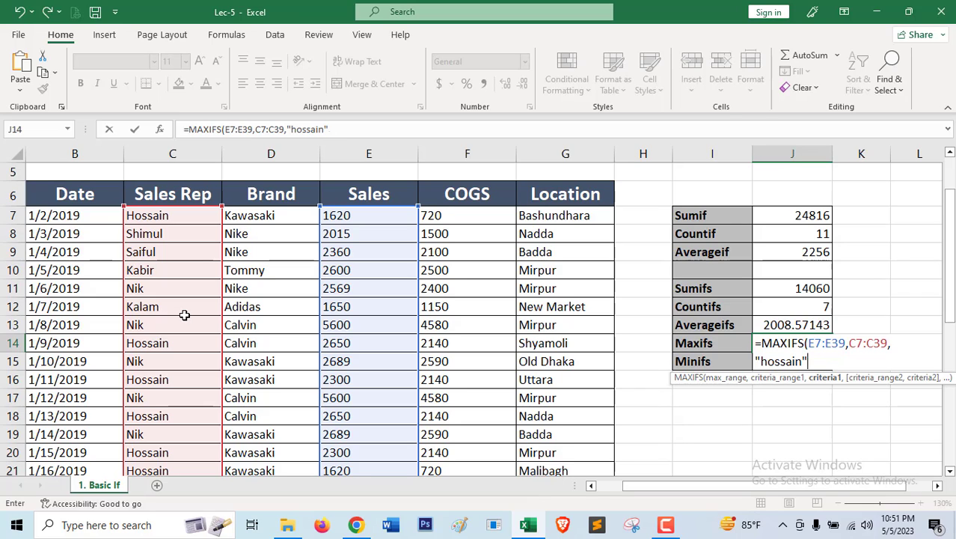
type(",")
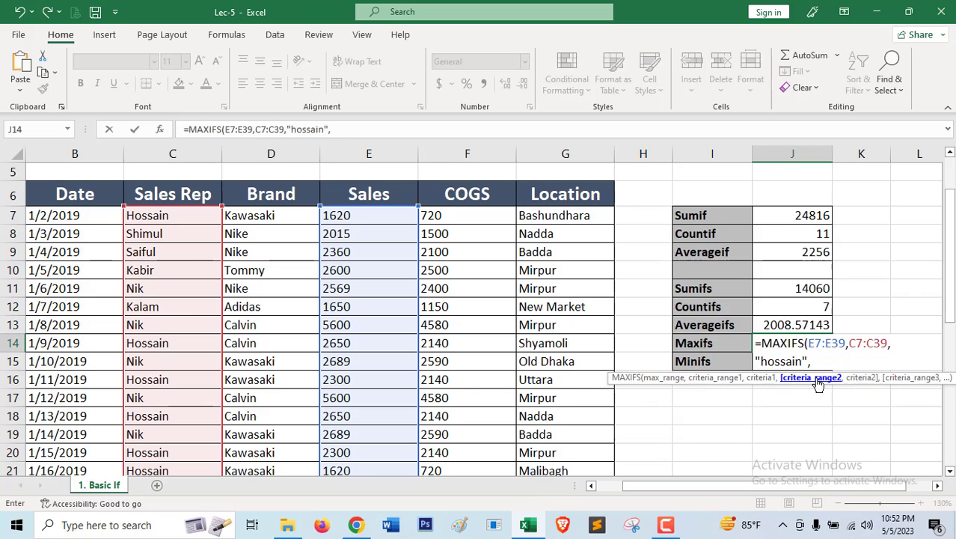
Add the Brand cells D7:D39 with the criteria "kawasaki", enter the MAXIFS formula in J14, and review it.
left_click(259, 215)
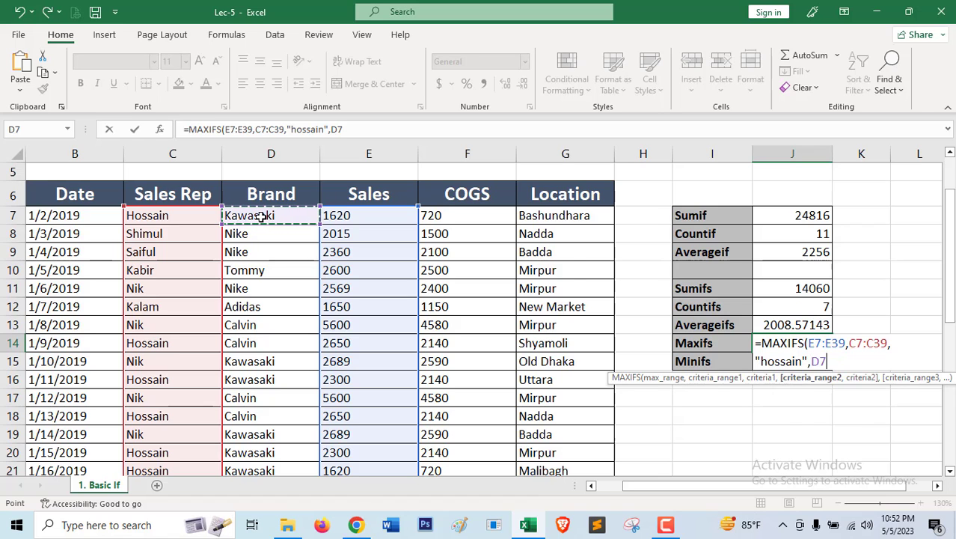
key("ctrl+shift+Down")
type(",")
scroll(300, 285, "up", 5)
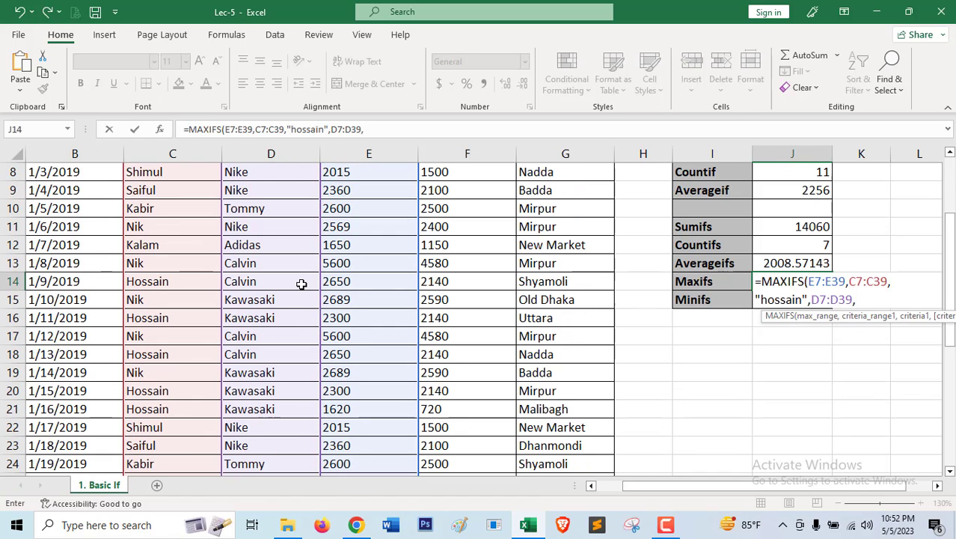
type("\"")
scroll(301, 285, "up", 1)
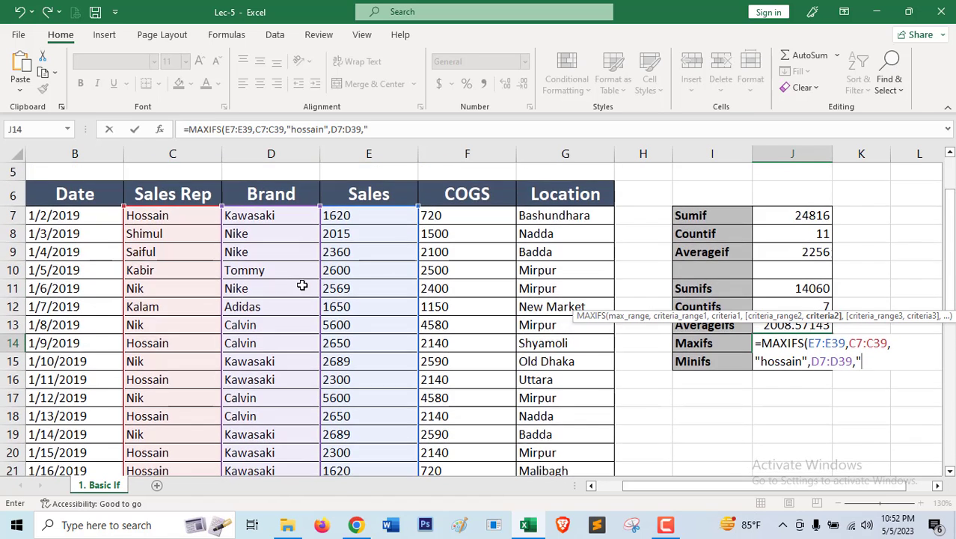
type("kawasaki\"")
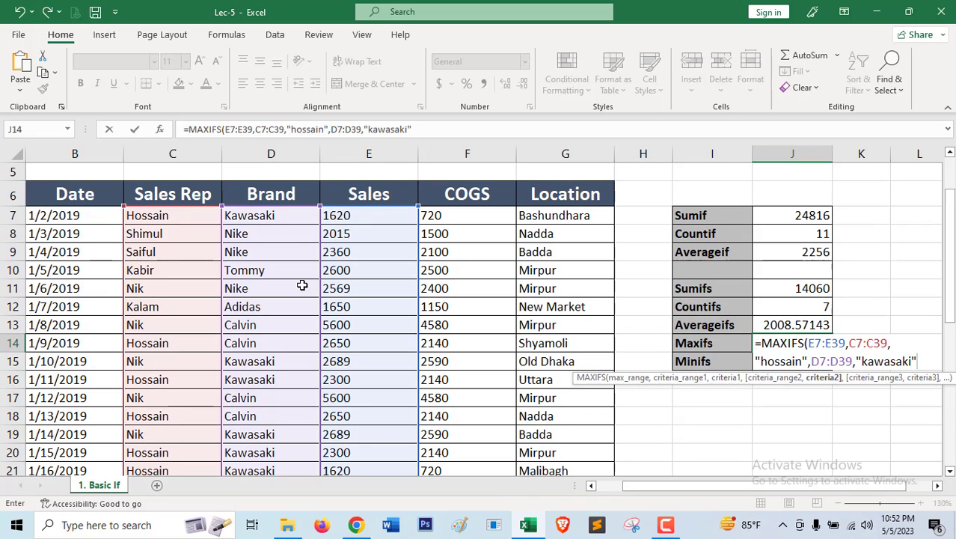
type(")")
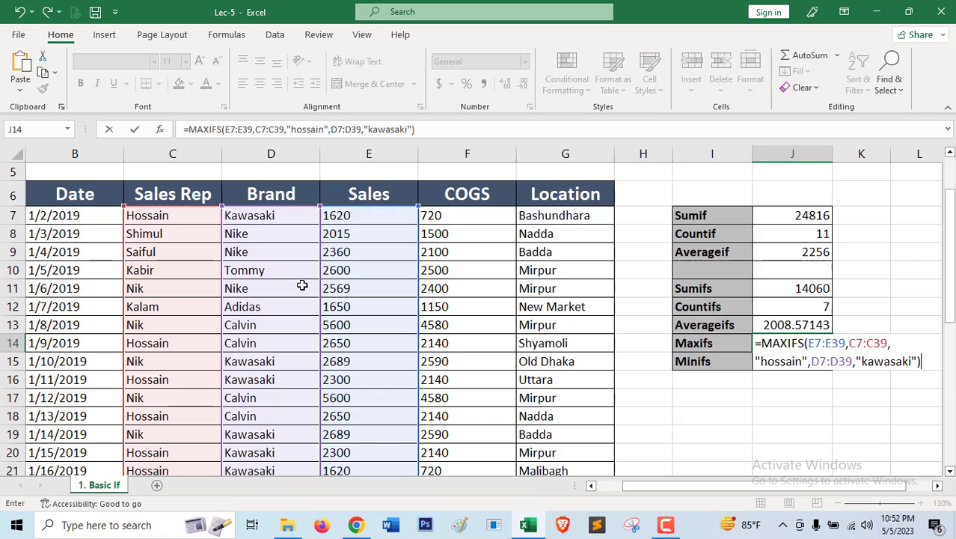
key("Return")
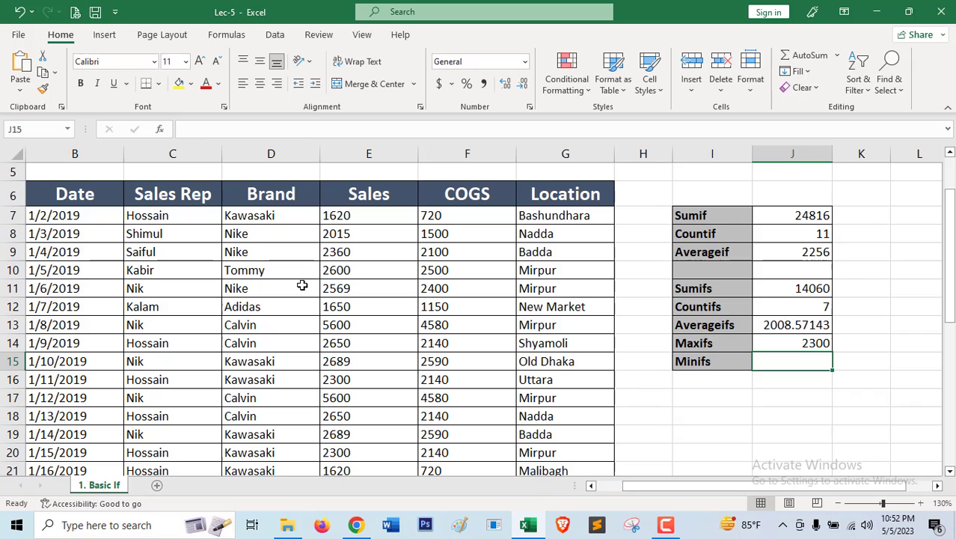
left_click(788, 346)
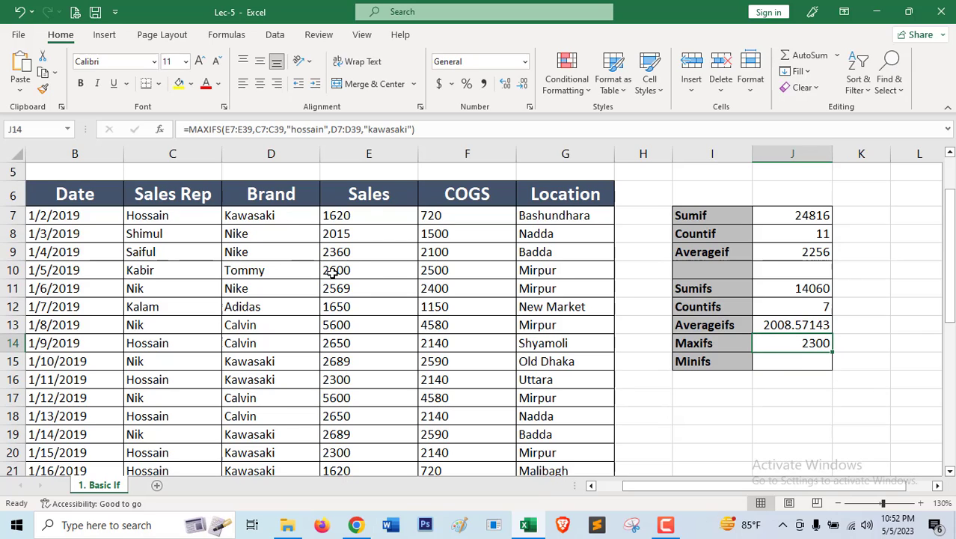
Start a MINIFS formula in J15 beside the Minifs label, with the Sales cells E7:E39 as the min range.
left_click(782, 361)
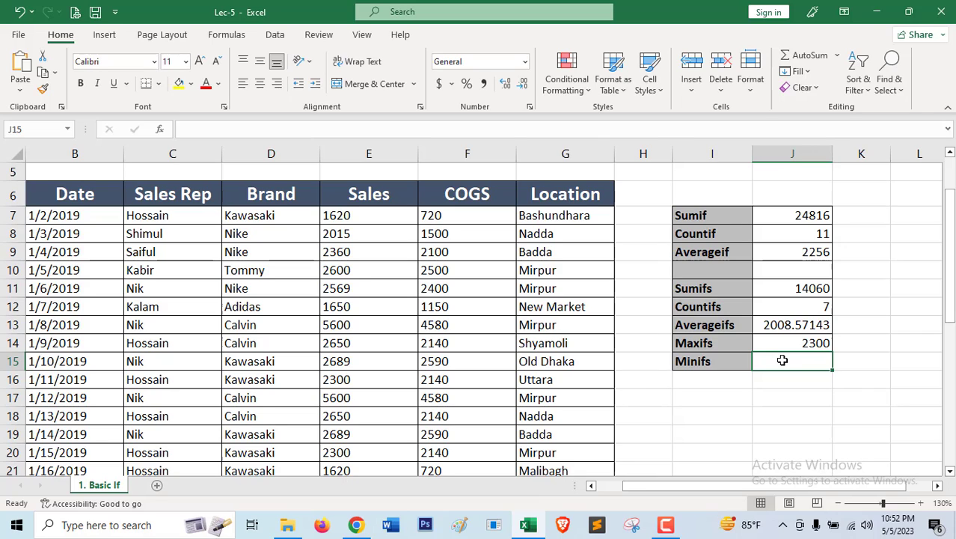
type("=")
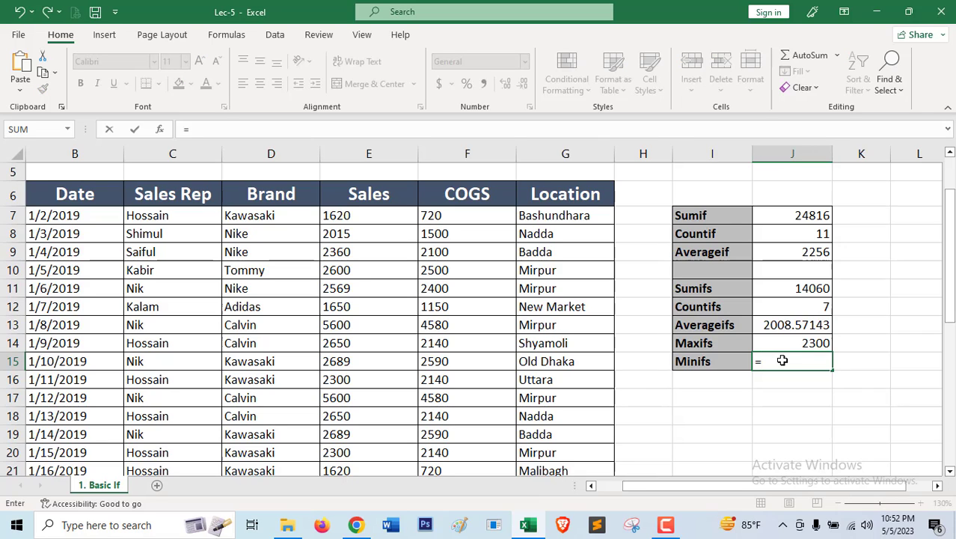
type("min")
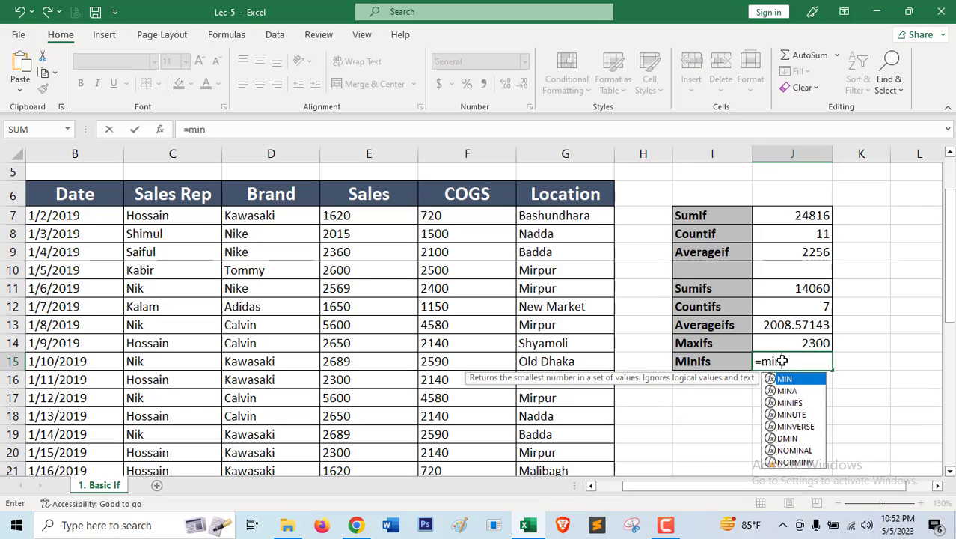
type("ifs")
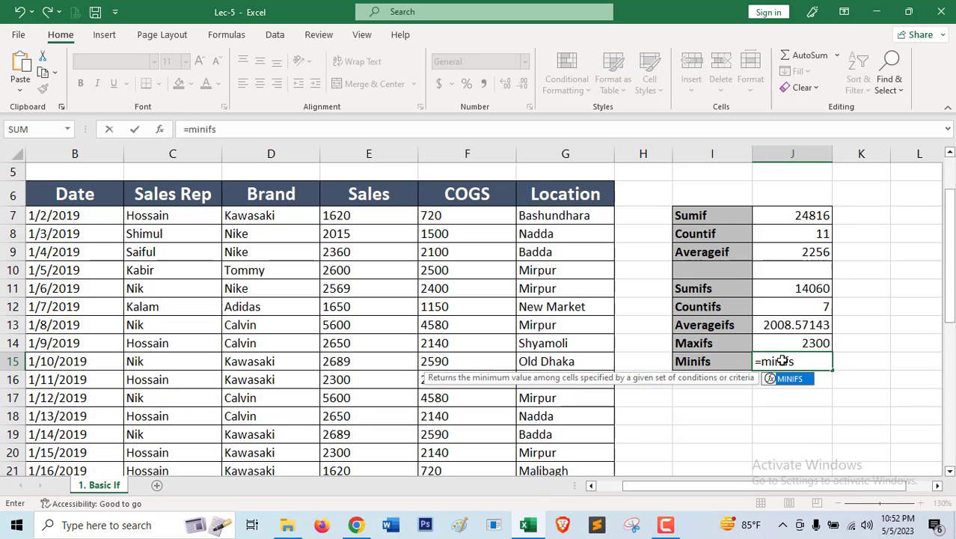
key("Tab")
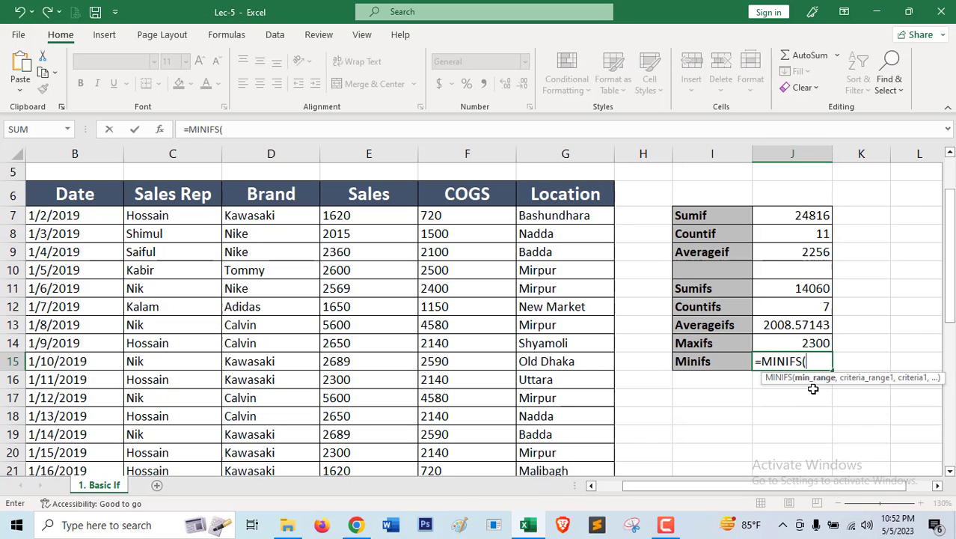
left_click(346, 218)
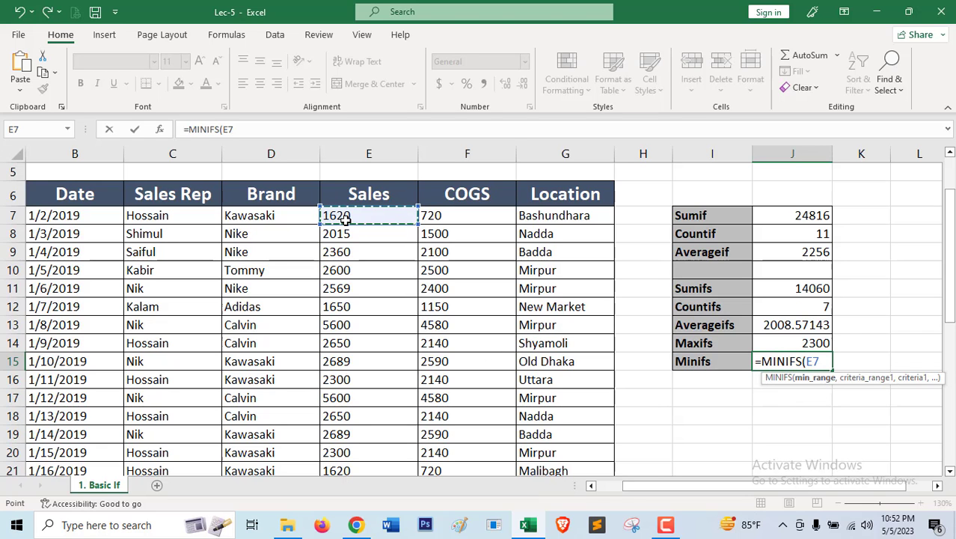
key("ctrl+shift+Down")
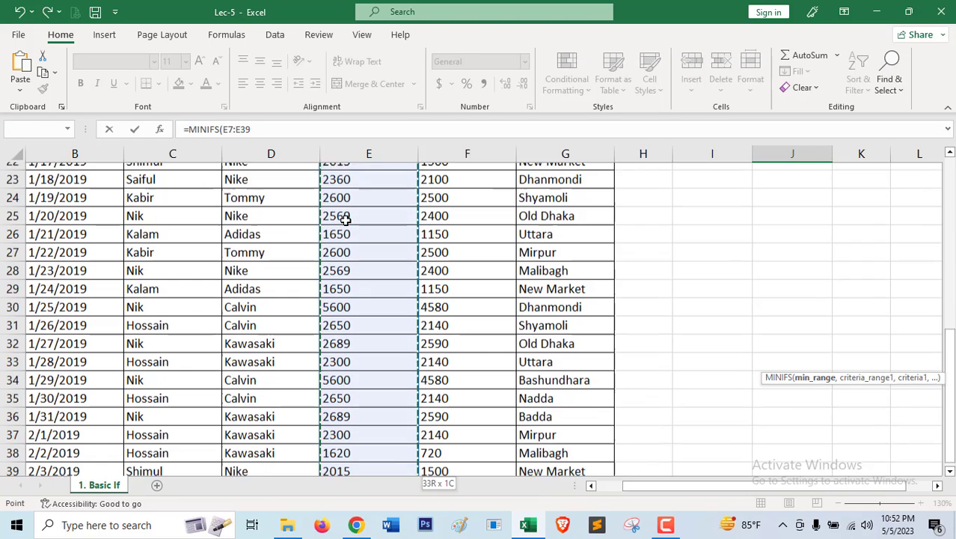
scroll(373, 245, "up", 5)
type(",")
scroll(374, 260, "up", 1)
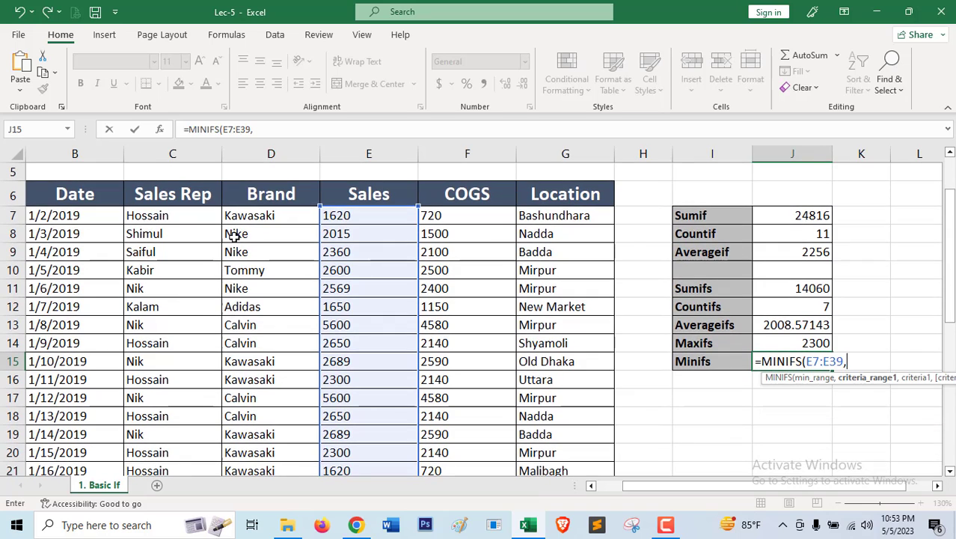
Add the Sales Rep cells C7:C39 as the MINIFS formula's first criteria range, with the first record's rep name in quotes as its criteria.
left_click(191, 219)
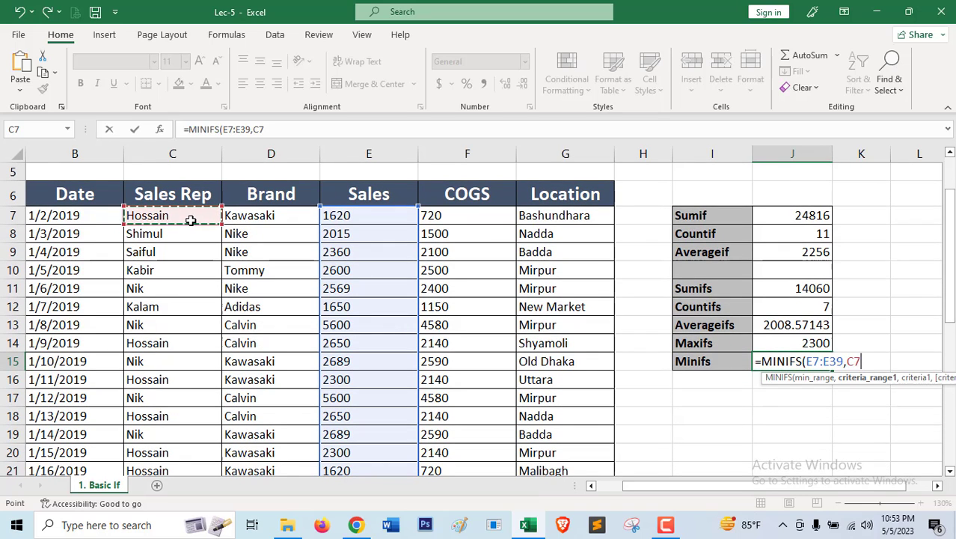
key("ctrl+shift+Down")
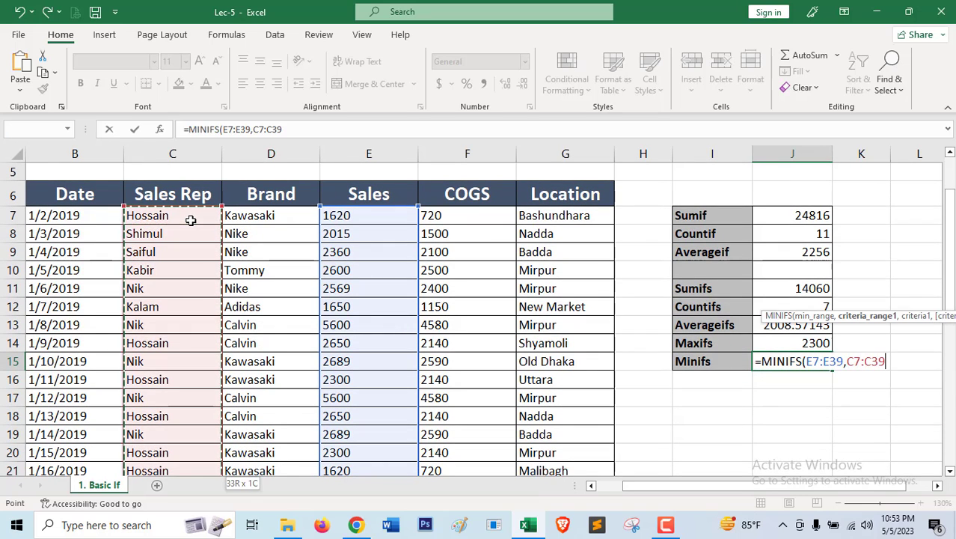
type(",\"")
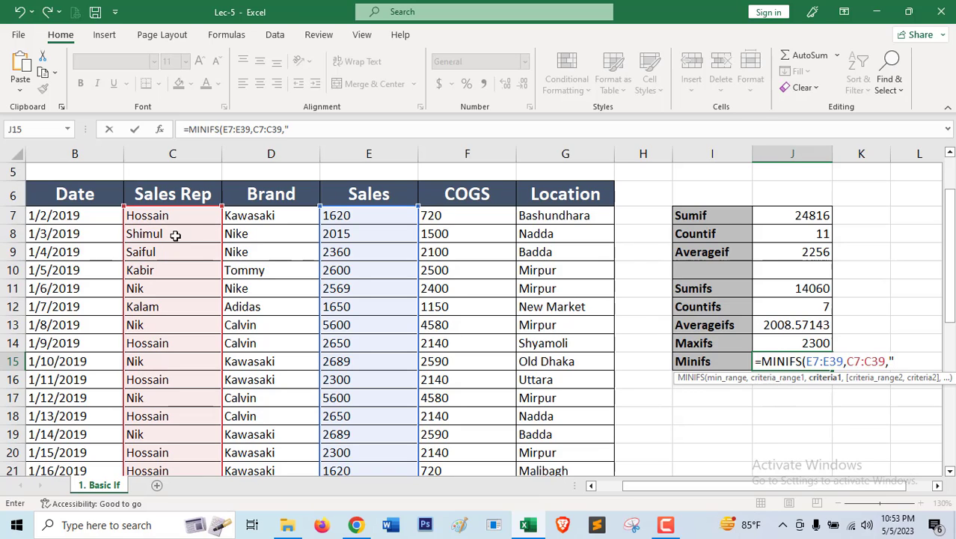
type("hossain")
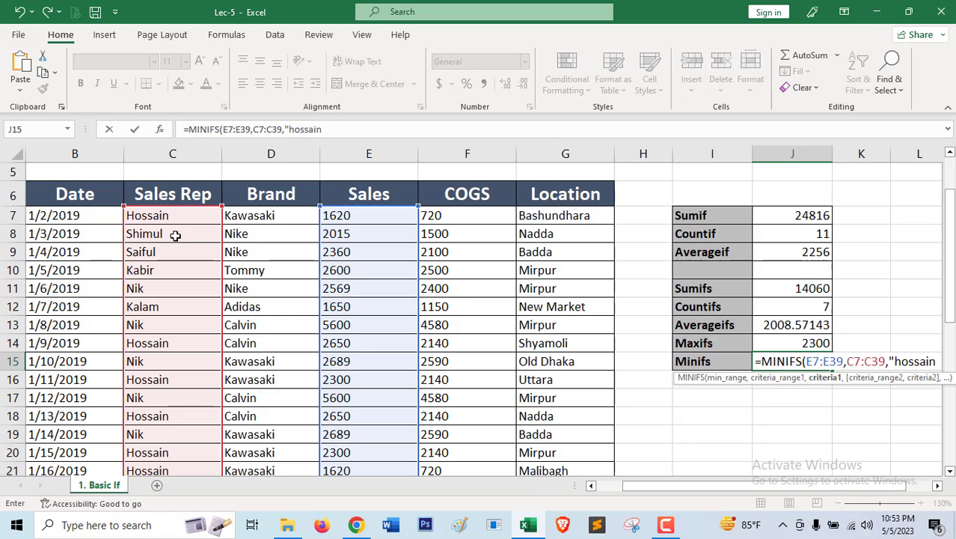
type("\",")
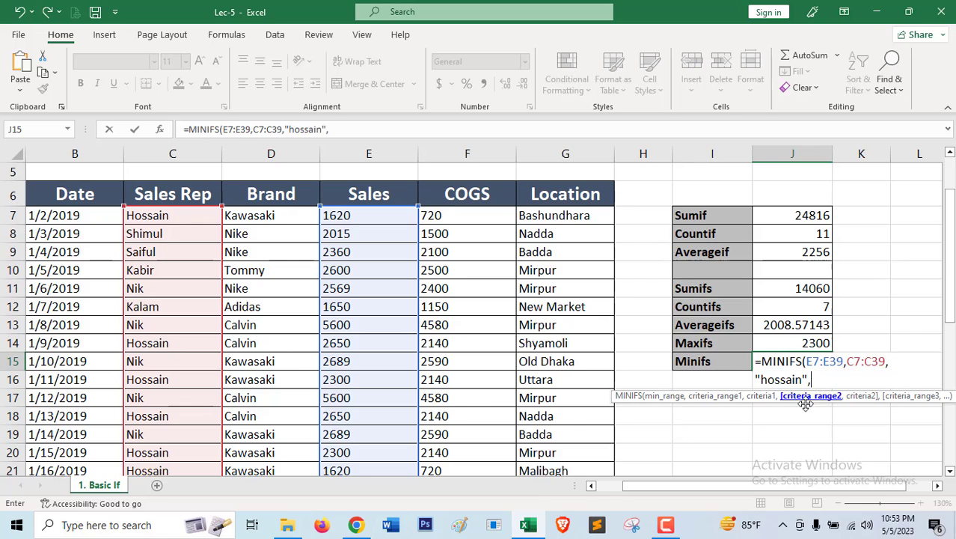
Add the Brand cells D7:D39 with the criteria "kawasaki" to the MINIFS formula and enter it in J15.
left_click(270, 216)
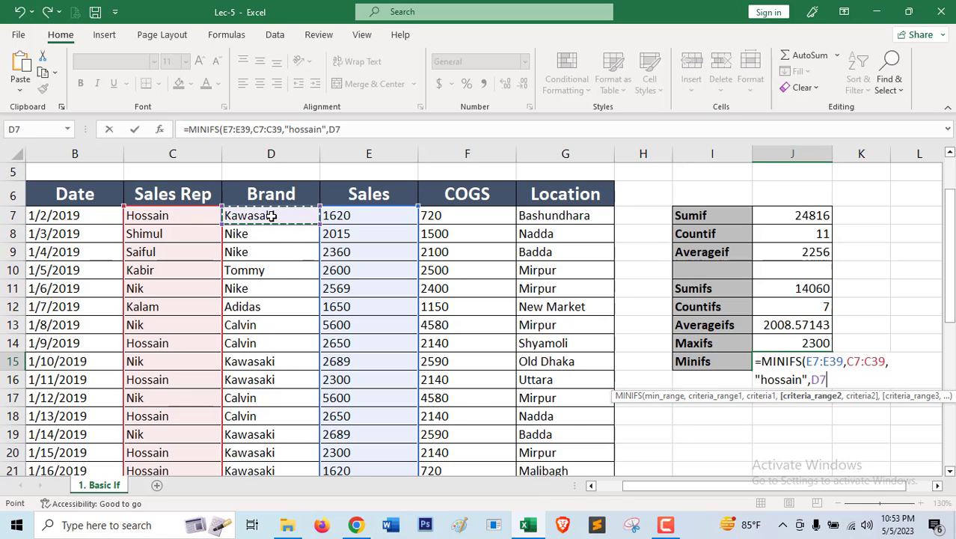
key("ctrl+shift+Down")
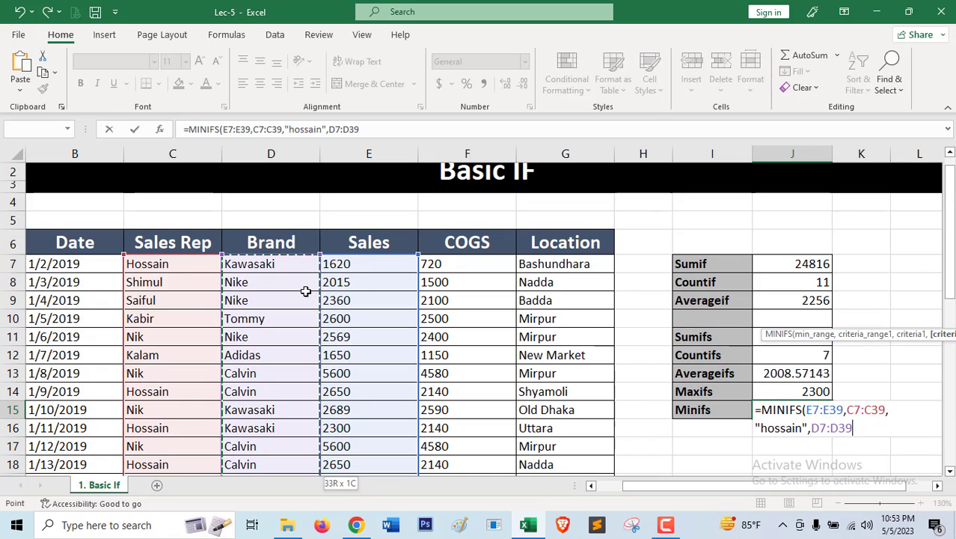
type(",")
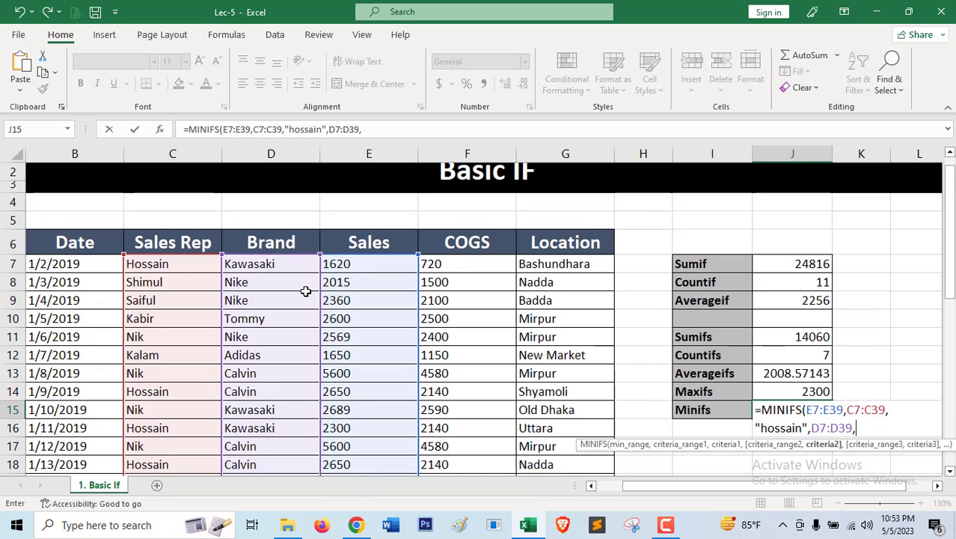
type("\"")
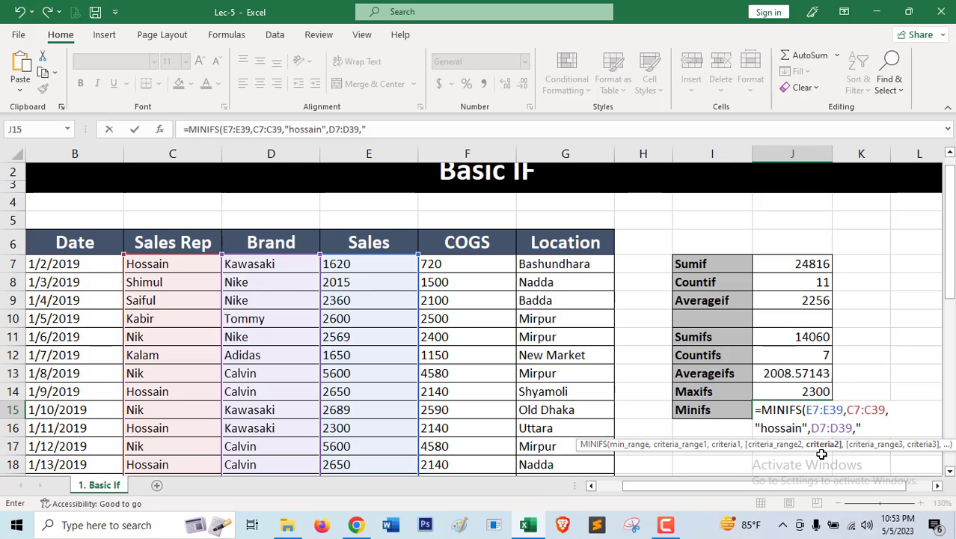
type("kawasaki")
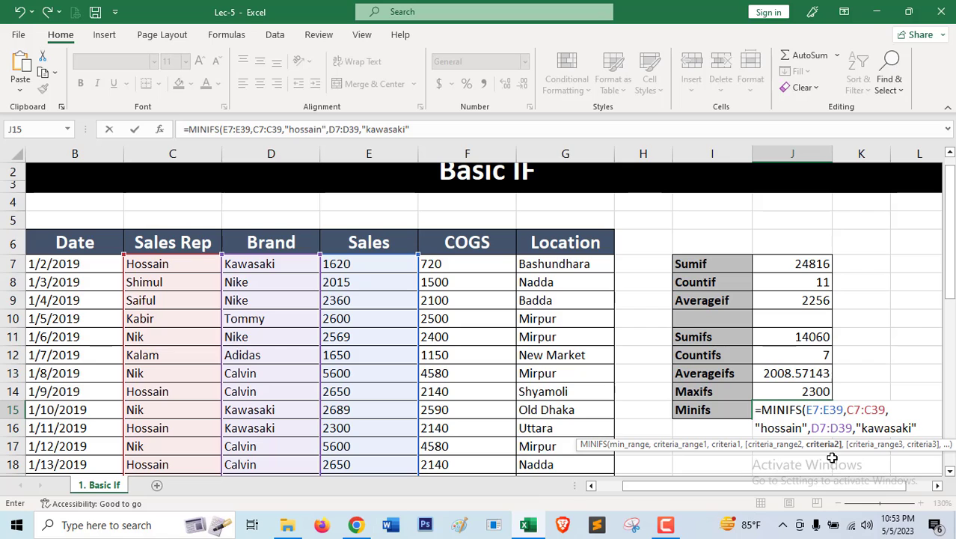
type("\")")
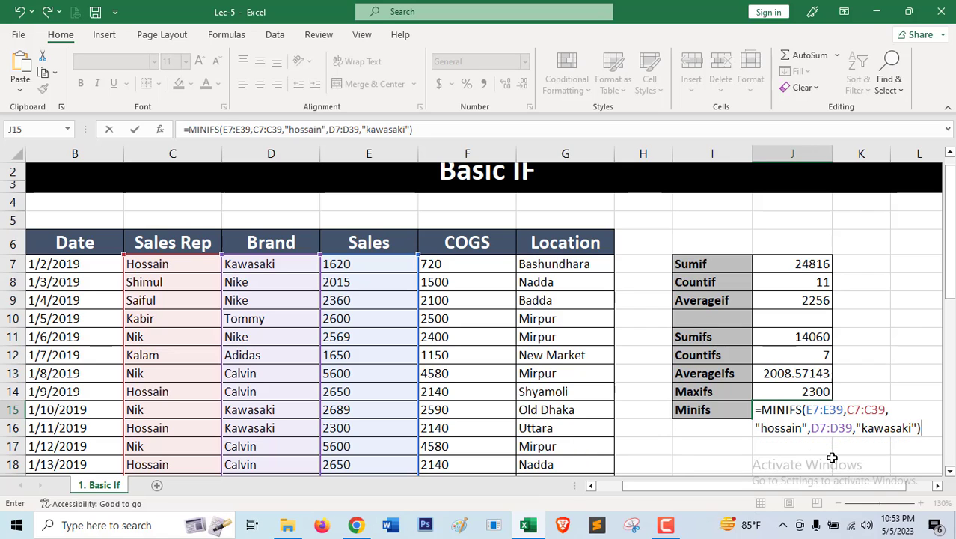
key("Return")
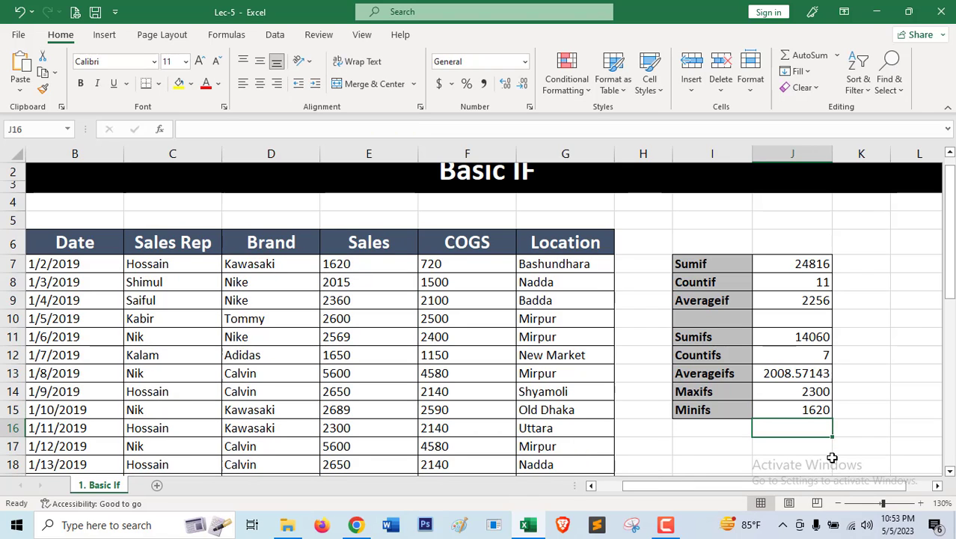
Review the MINIFS formula in J15 and the Sumifs, Maxifs and Minifs labels in the summary table.
left_click(270, 265)
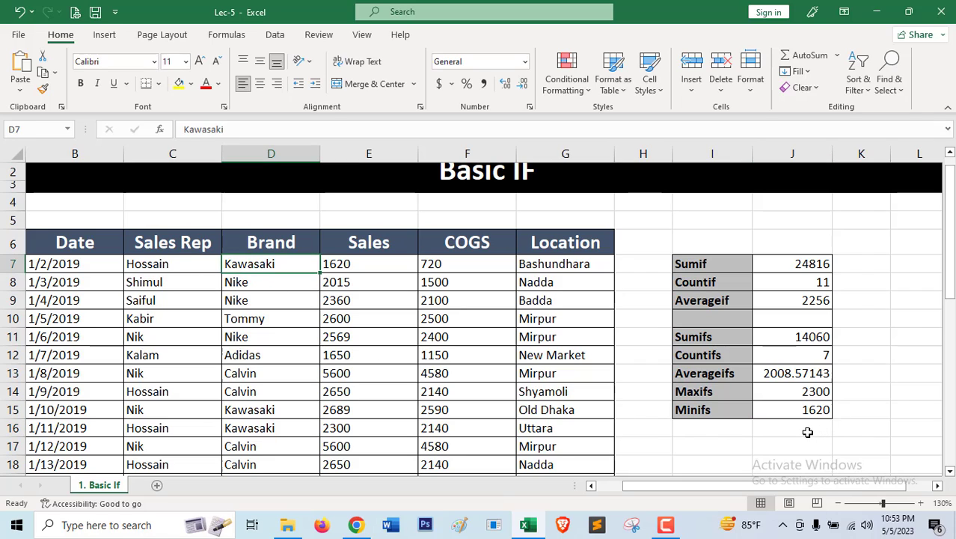
left_click(803, 411)
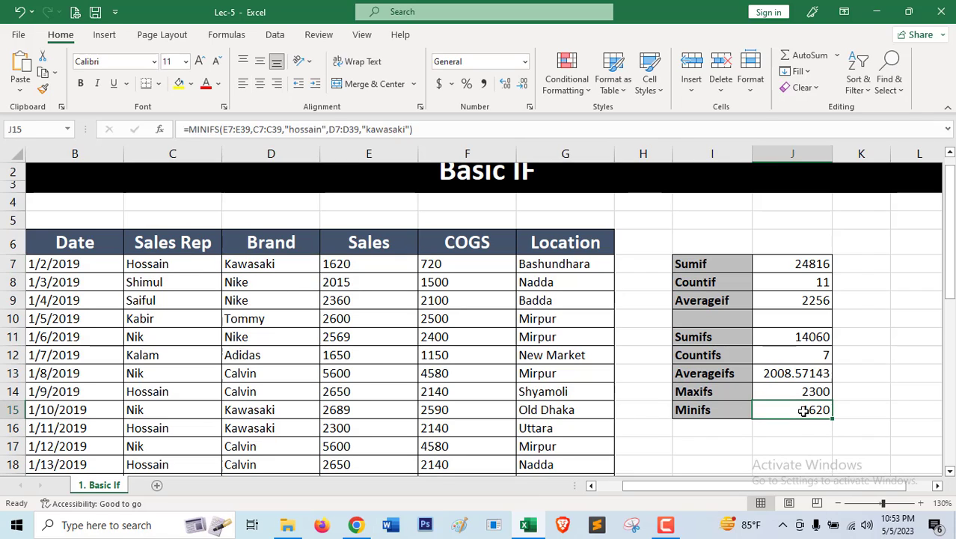
scroll(803, 411, "up", 1)
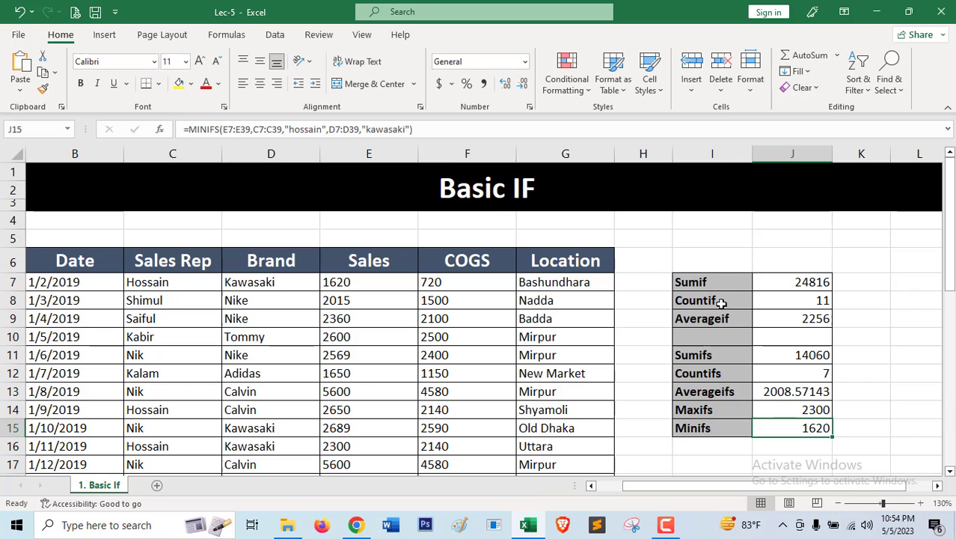
left_click(708, 356)
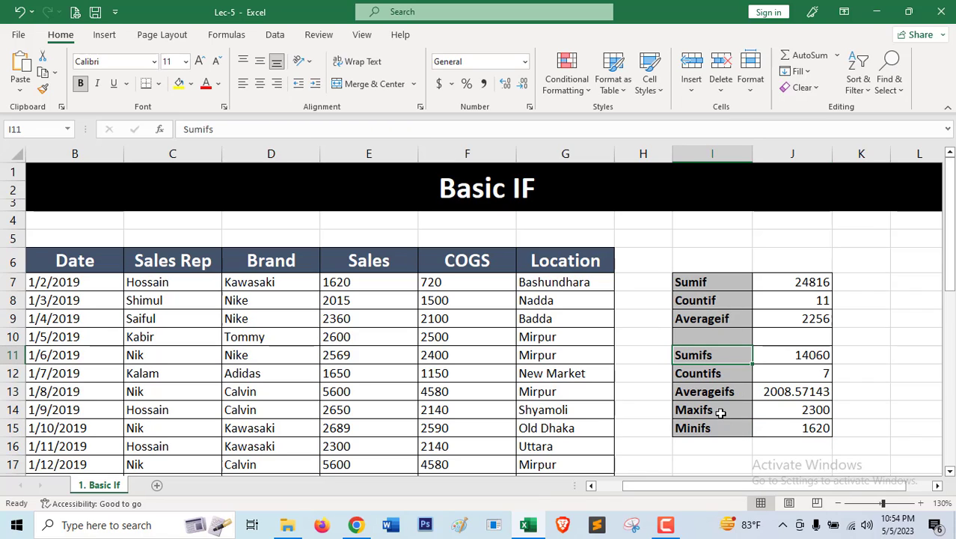
left_click(719, 412)
left_click(720, 428)
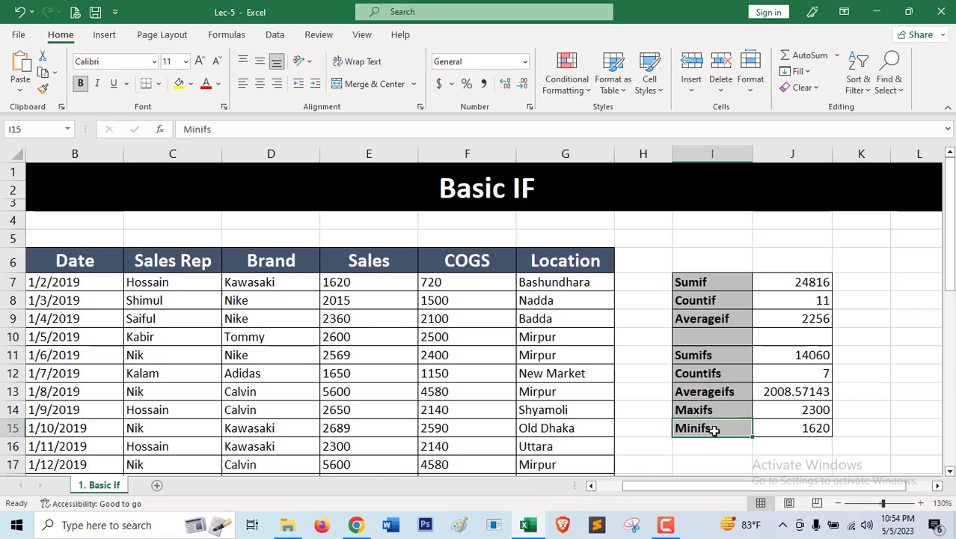